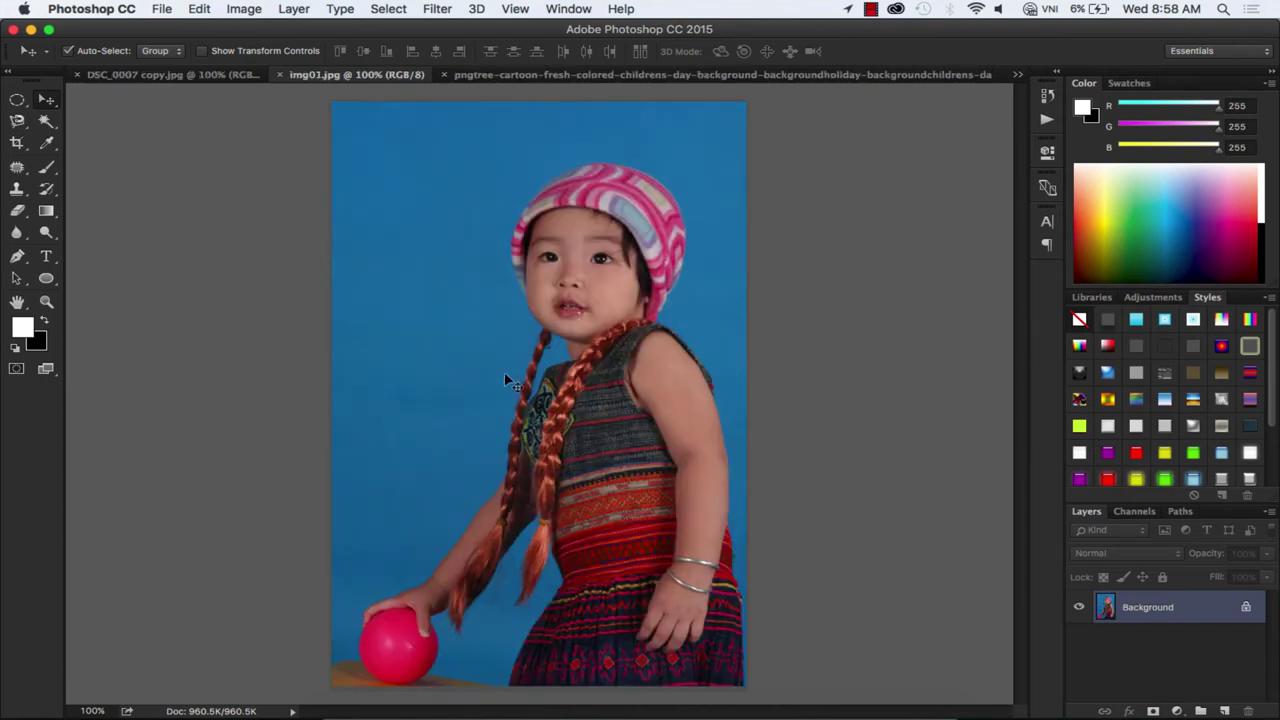
Zoom img01.jpg to about 213% on the child's face and vest.
click(46, 301)
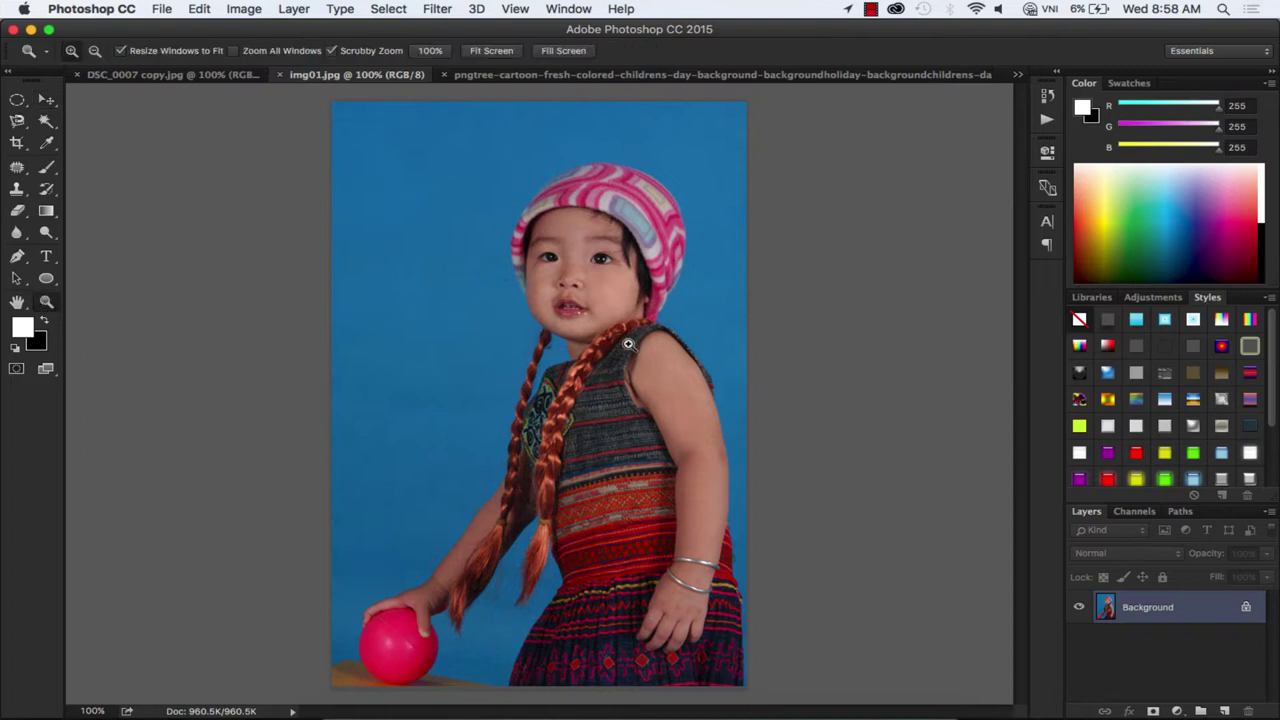
drag(628, 344, 689, 438)
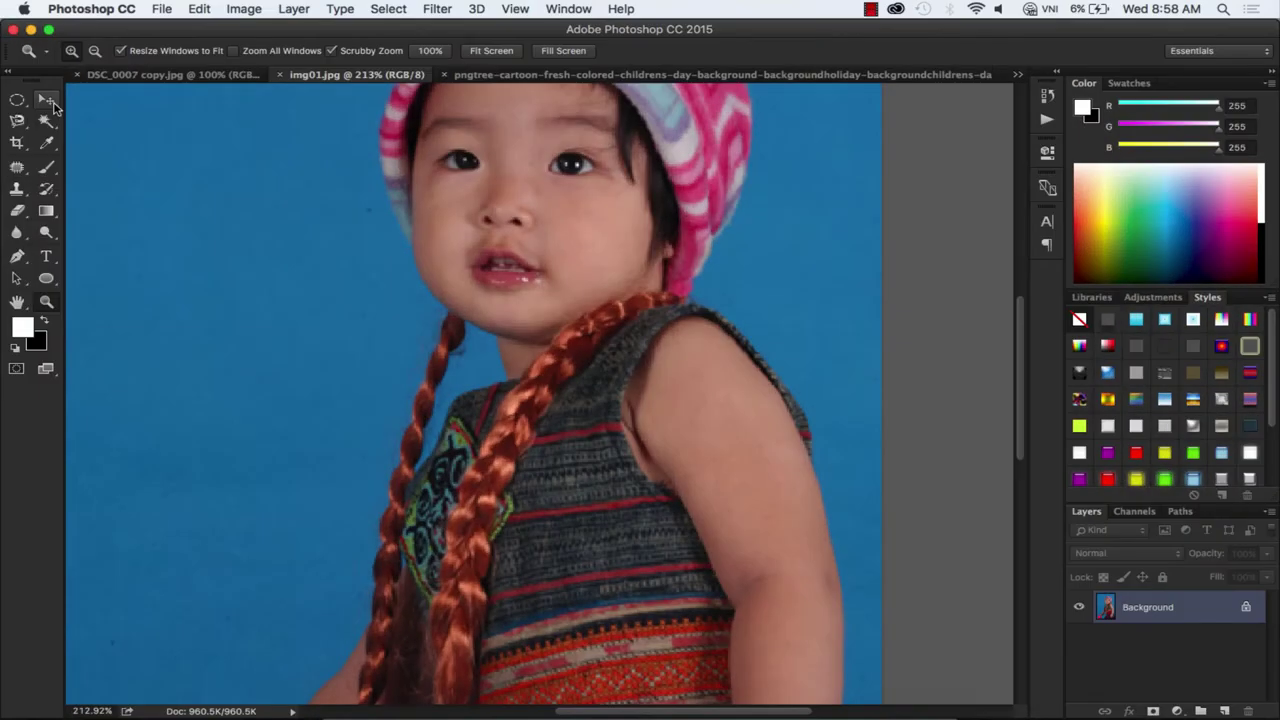
click(54, 105)
Apply a Curves adjustment mapping input 113 to output 158 to brighten img01.jpg.
click(246, 9)
mouse_move(273, 55)
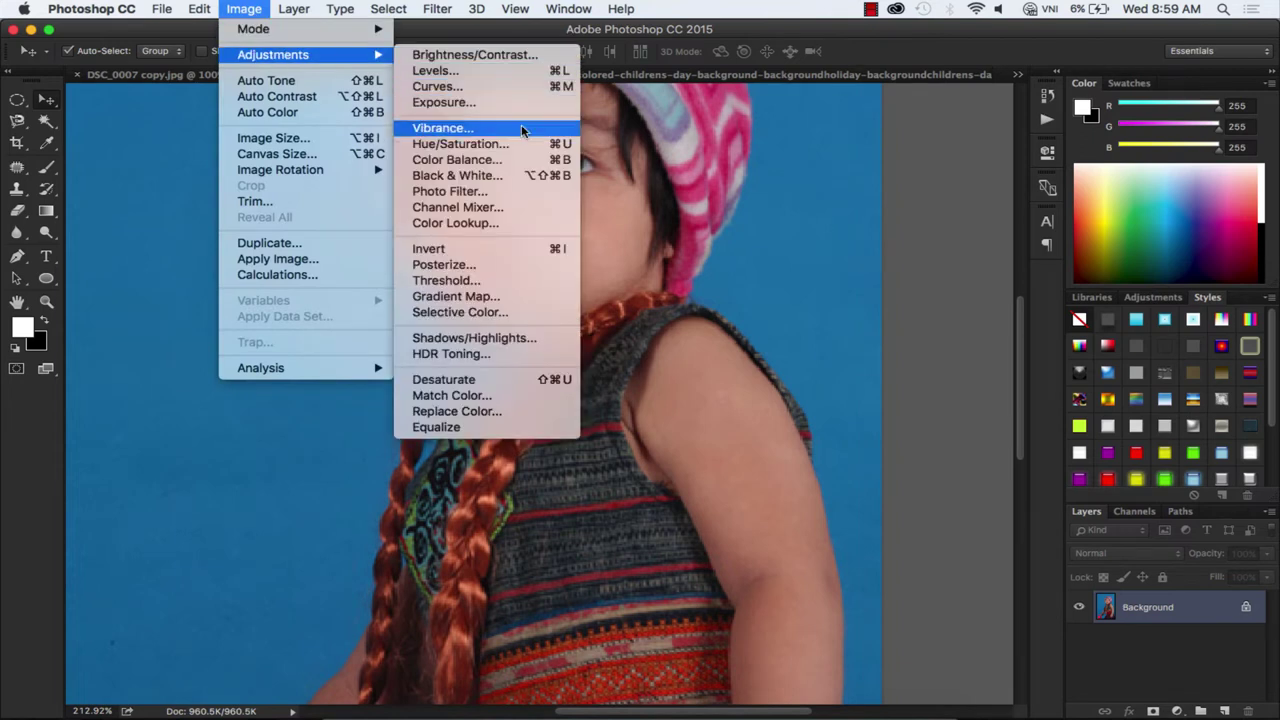
click(440, 86)
drag(437, 68, 921, 203)
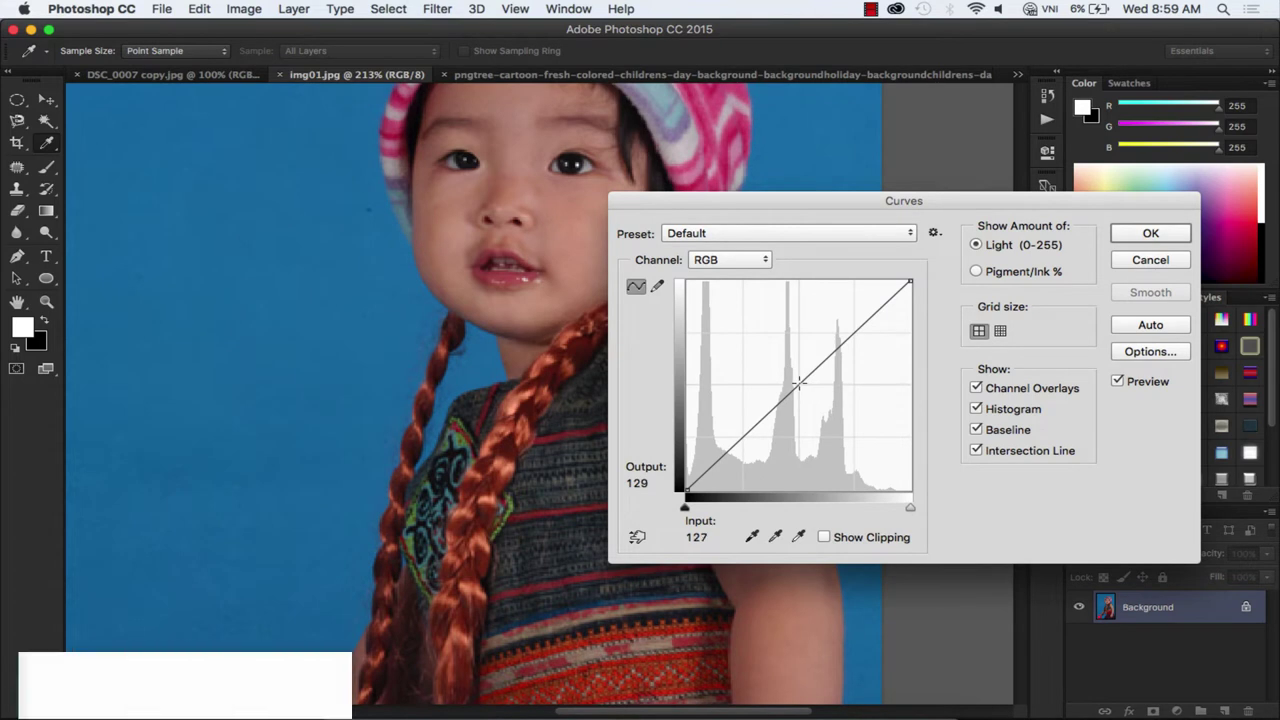
drag(799, 382, 796, 362)
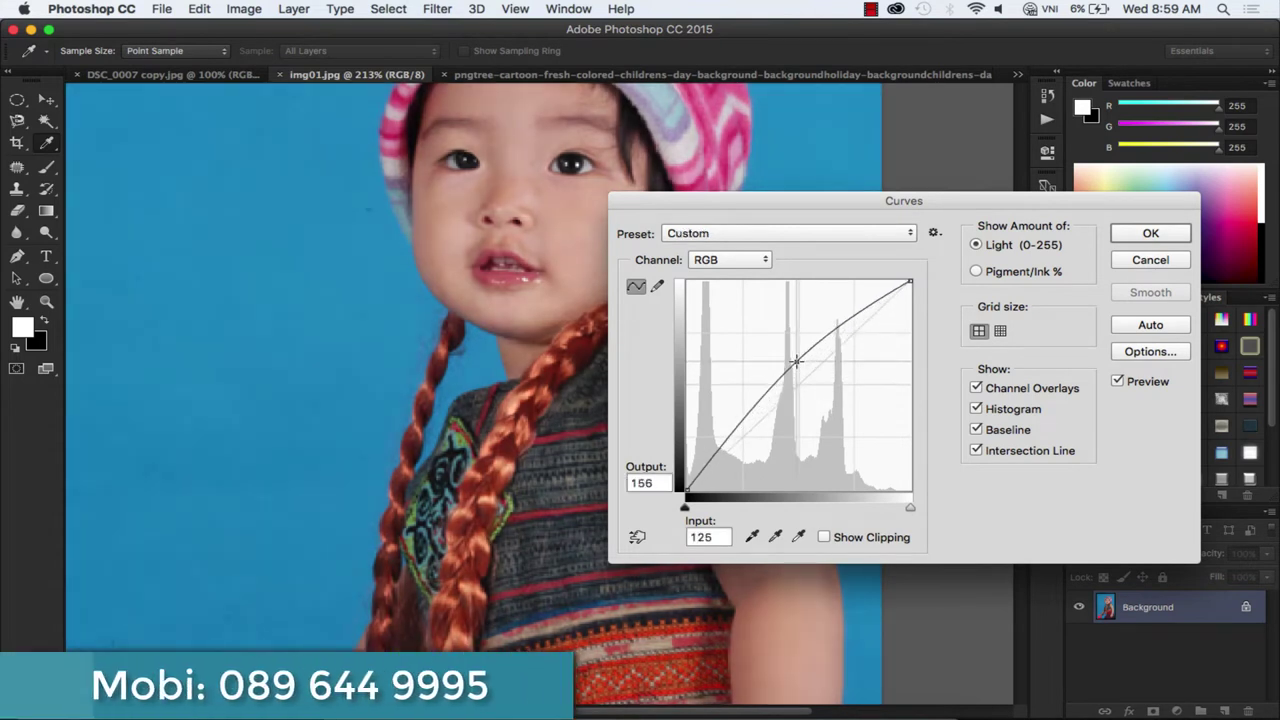
mouse_move(796, 362)
mouse_down()
mouse_move(814, 400)
mouse_move(861, 301)
mouse_up()
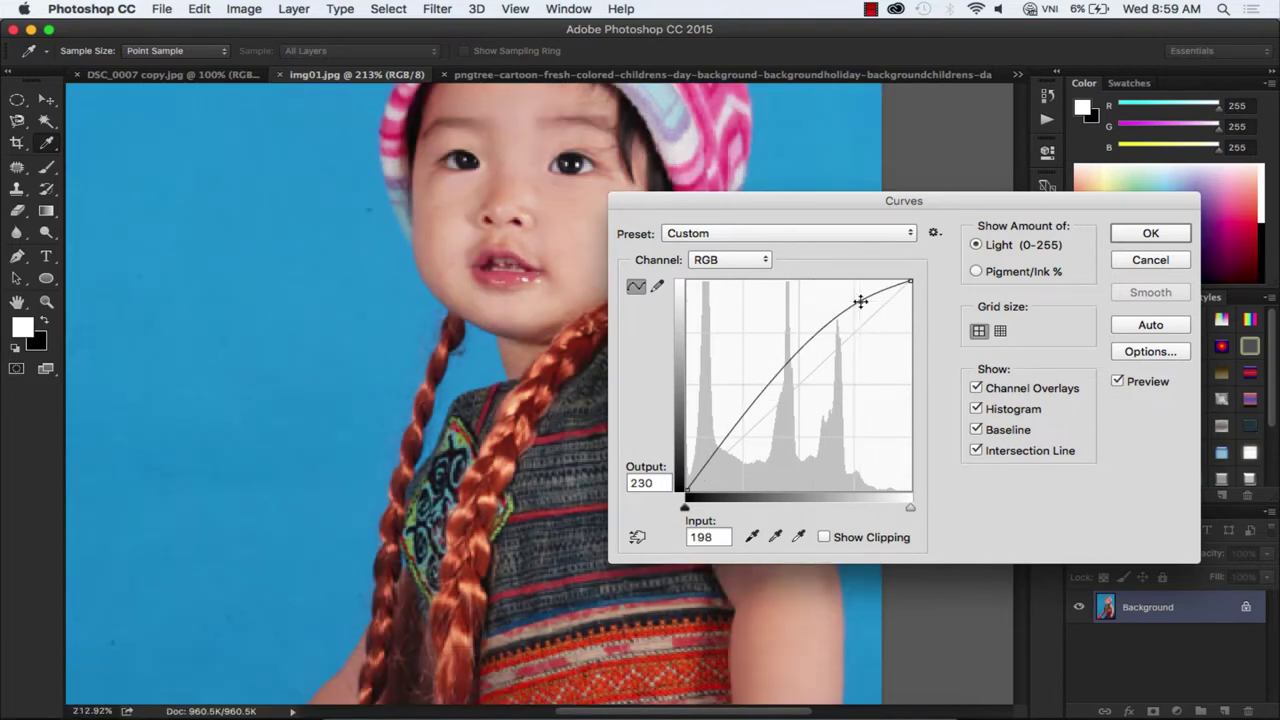
drag(726, 436, 734, 451)
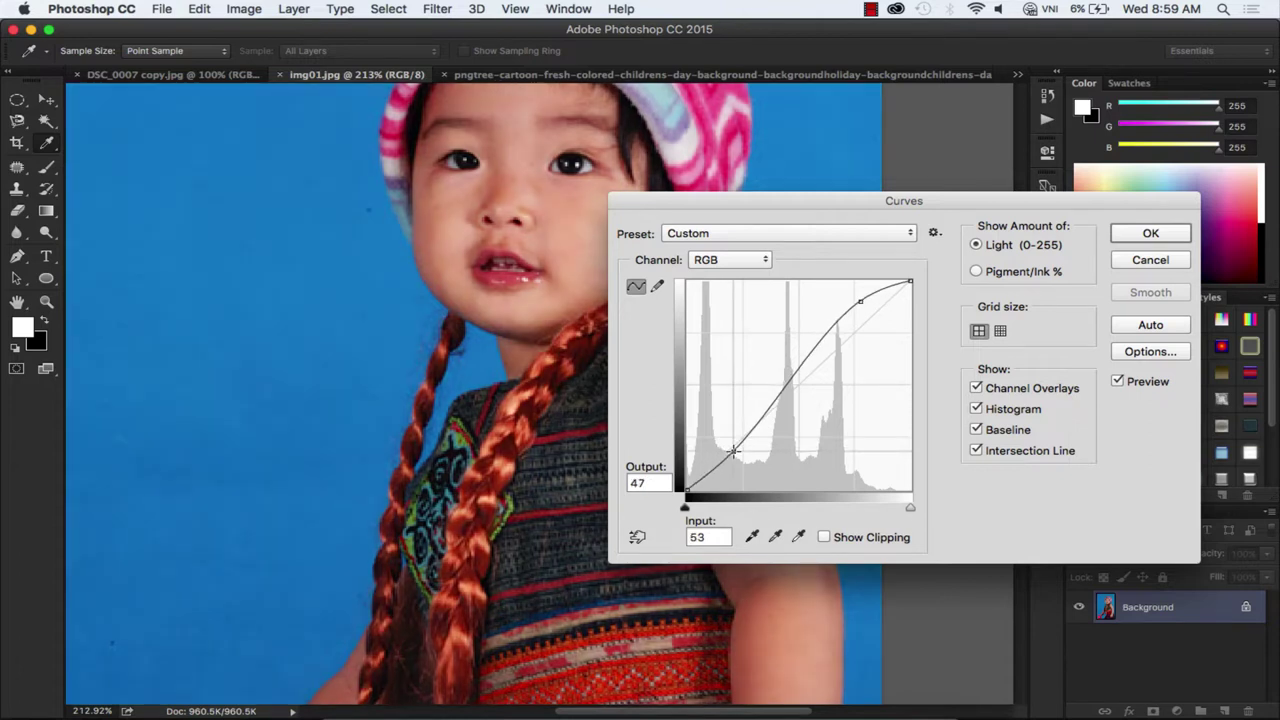
drag(734, 451, 640, 483)
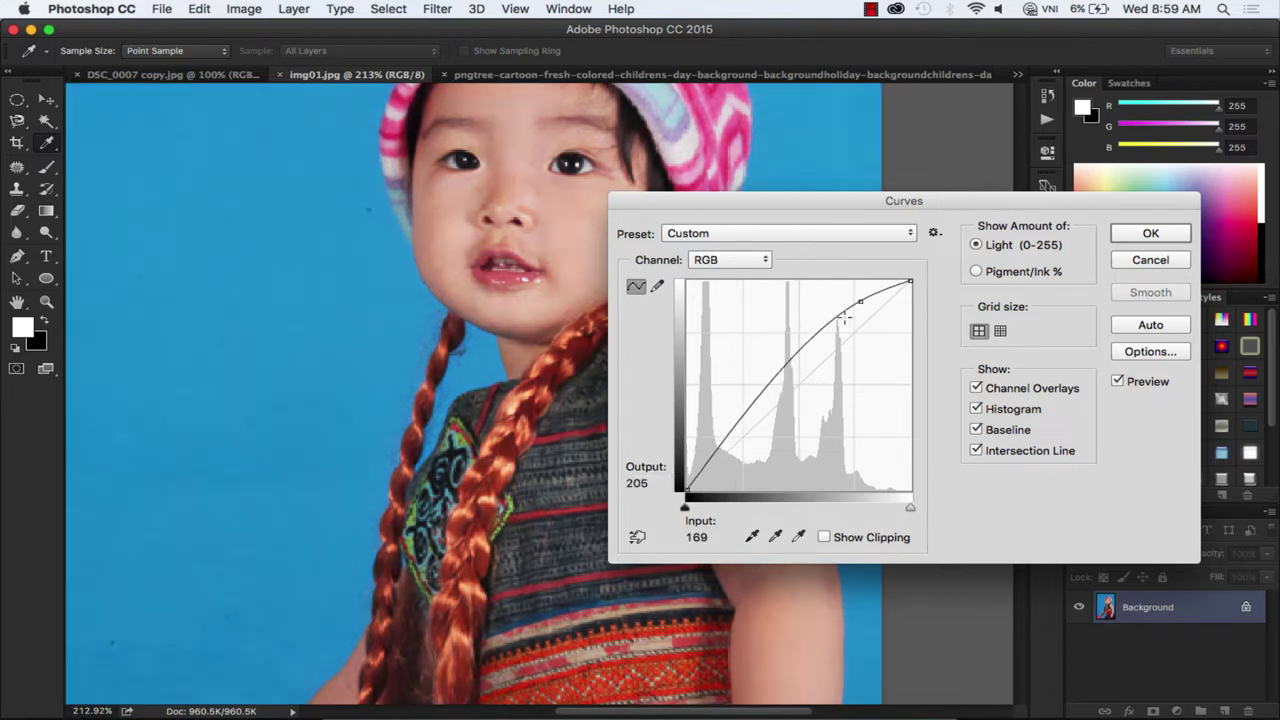
drag(857, 304, 787, 360)
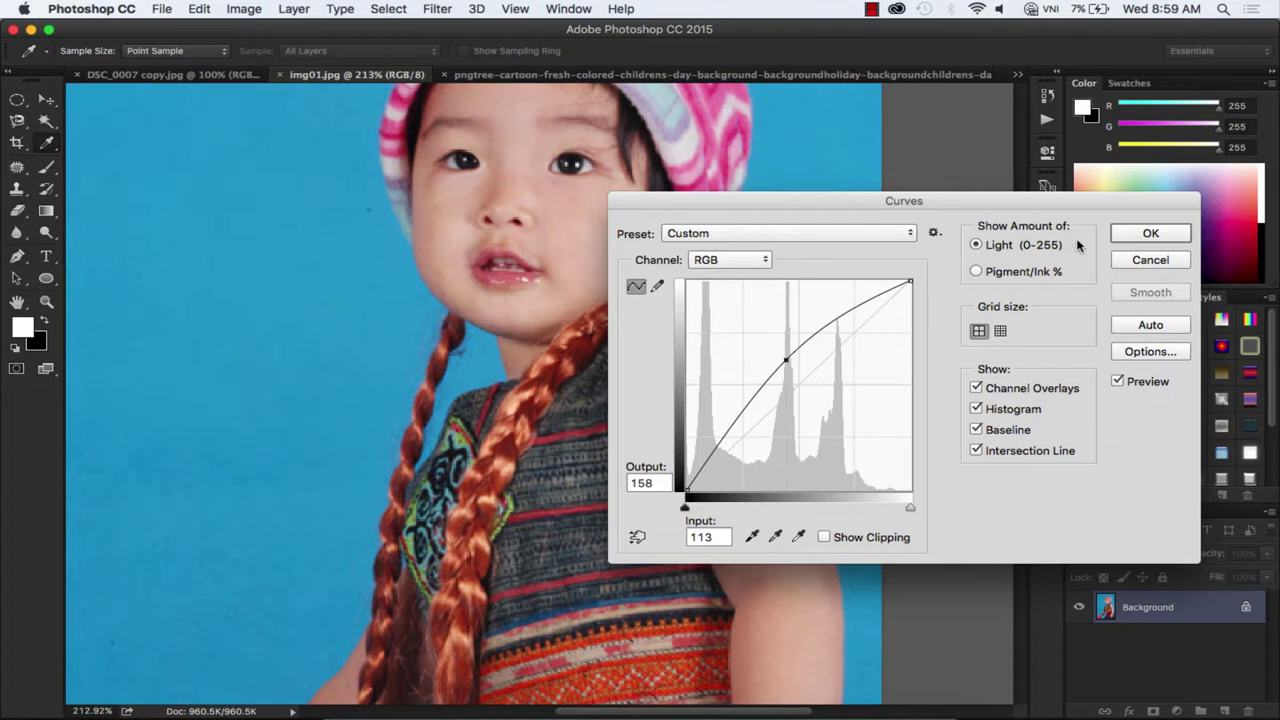
click(1121, 232)
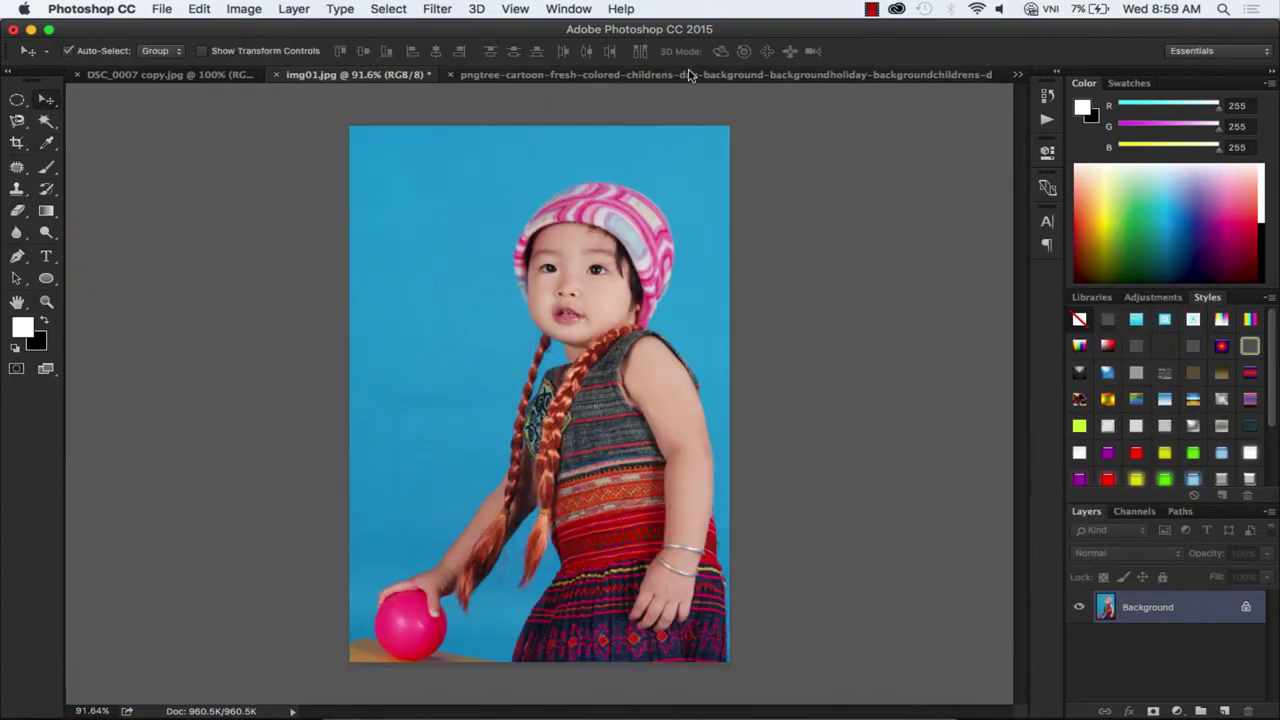
Select all of the cartoon children's-day background and copy it.
click(688, 75)
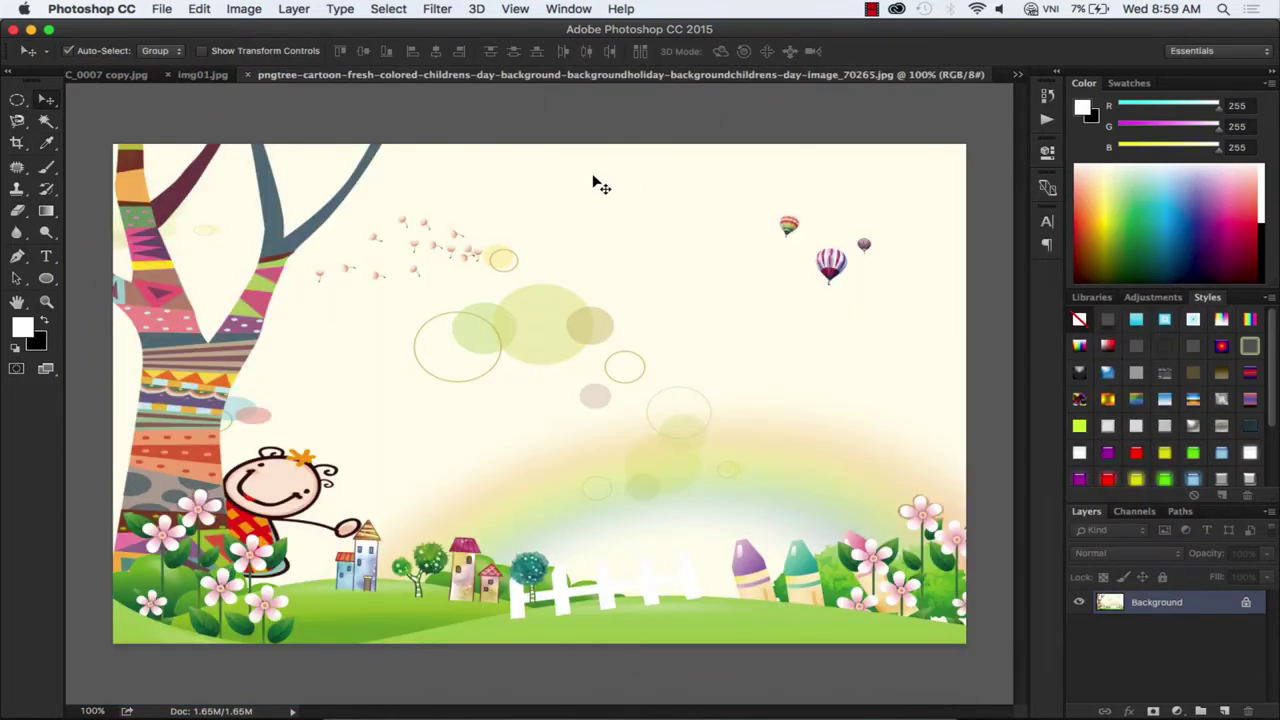
click(386, 9)
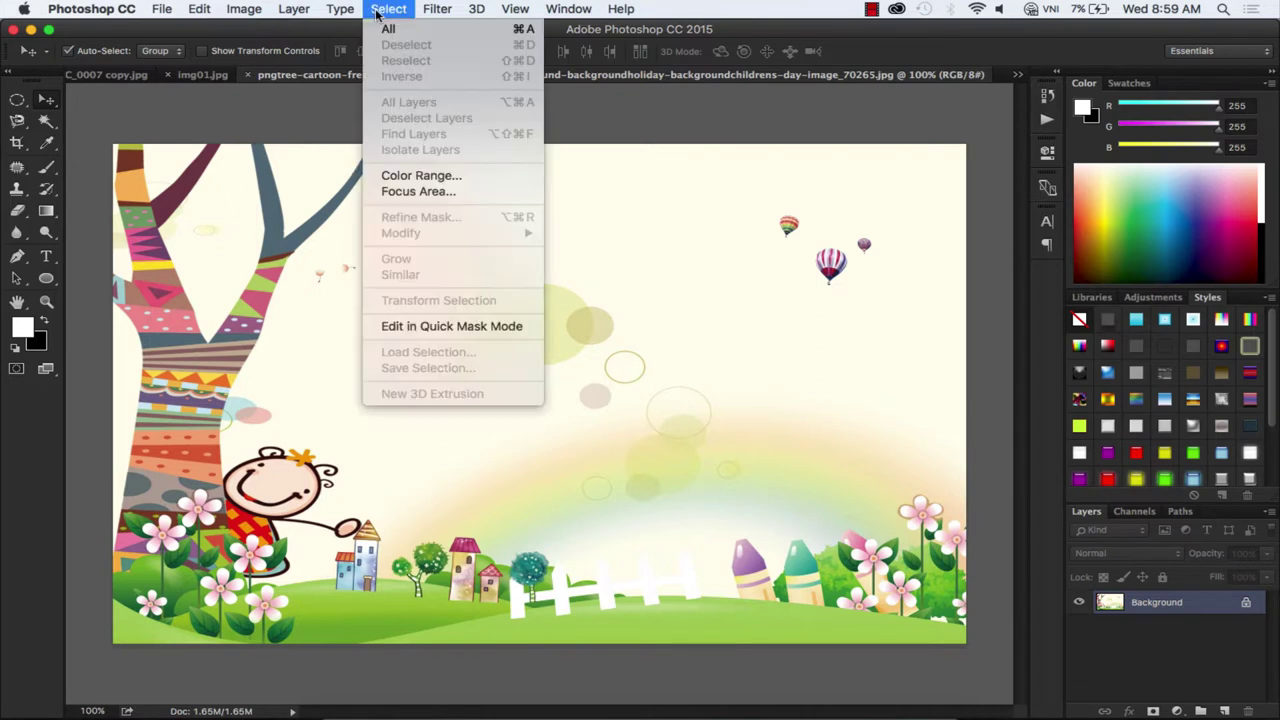
click(386, 30)
click(199, 9)
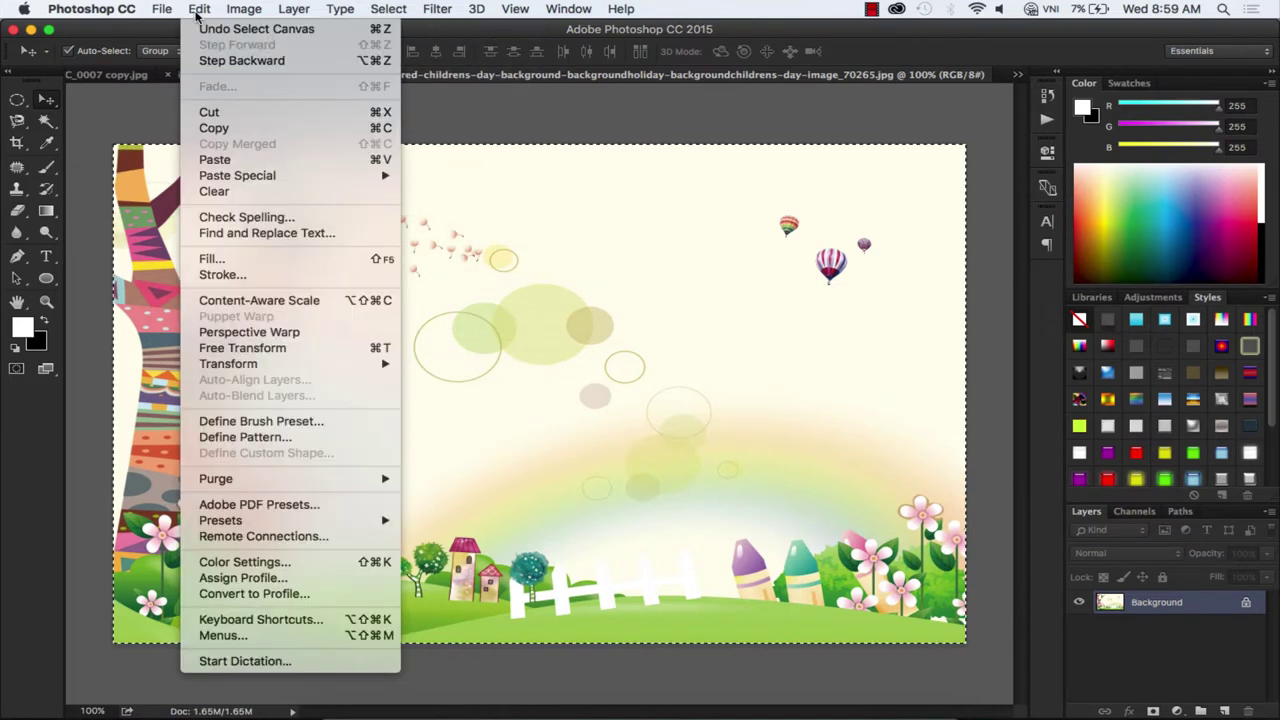
click(212, 128)
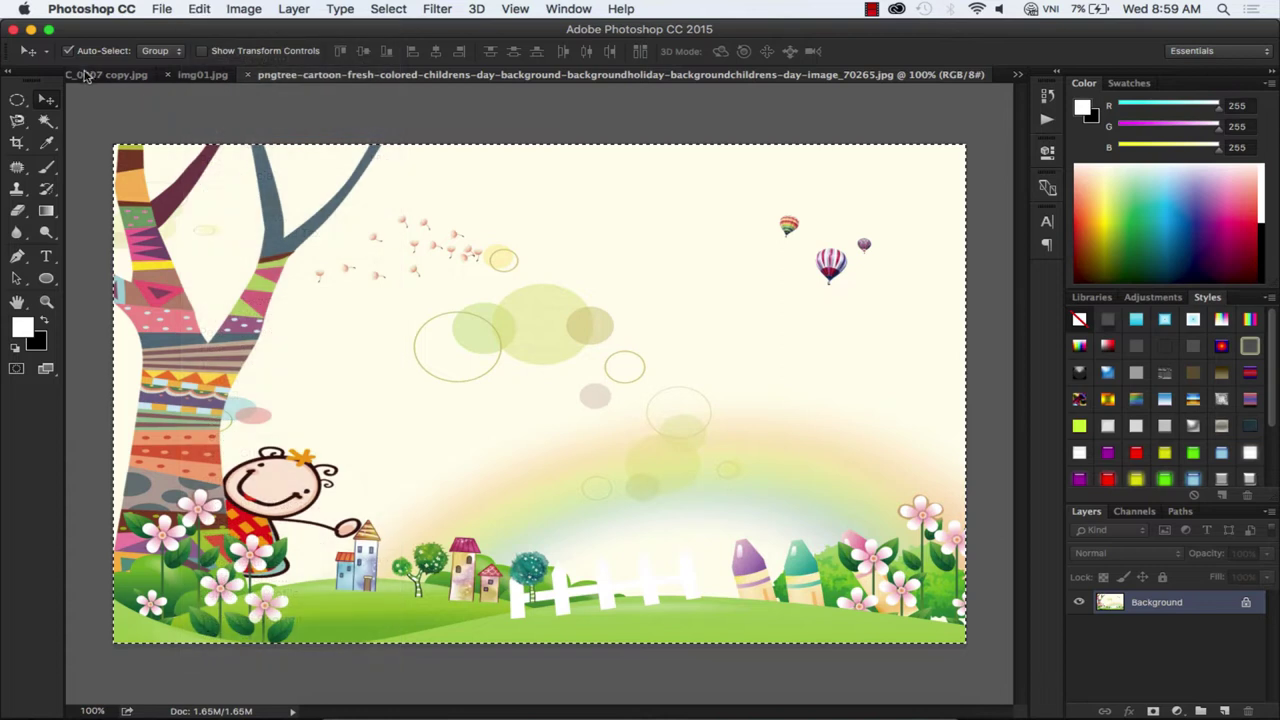
Paste the cartoon background into img01.jpg as Layer 1.
click(92, 76)
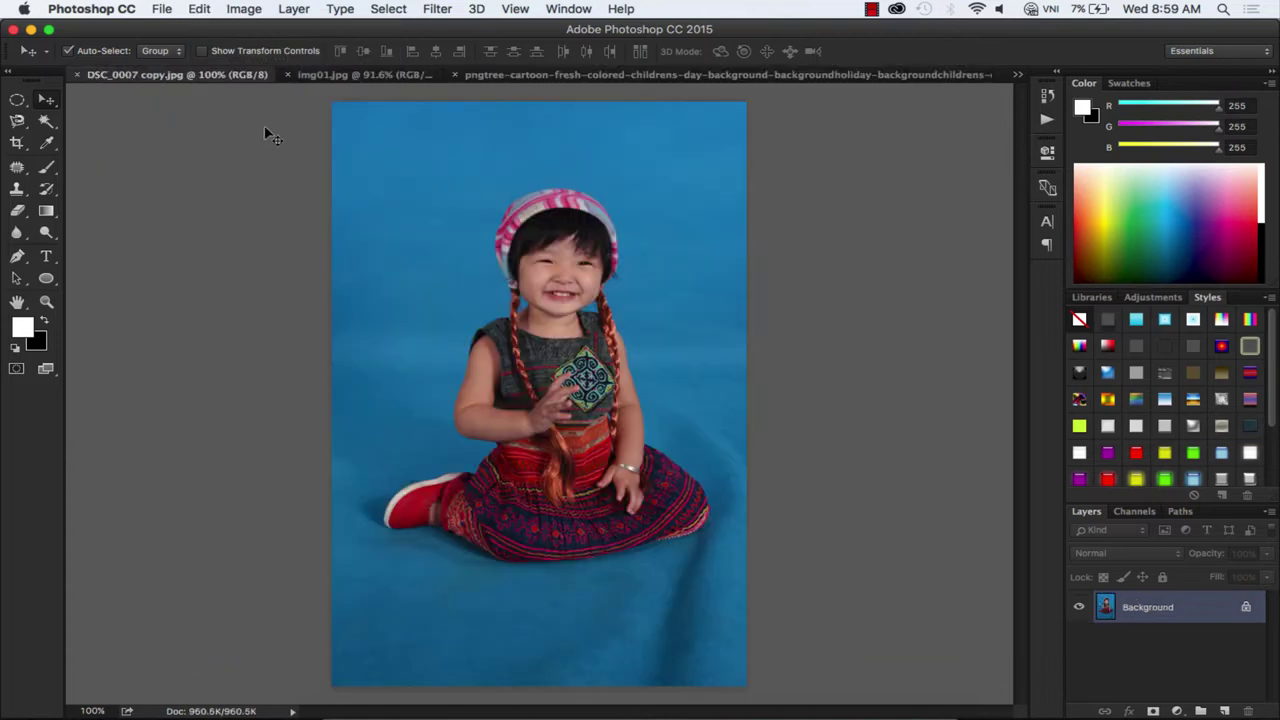
click(366, 78)
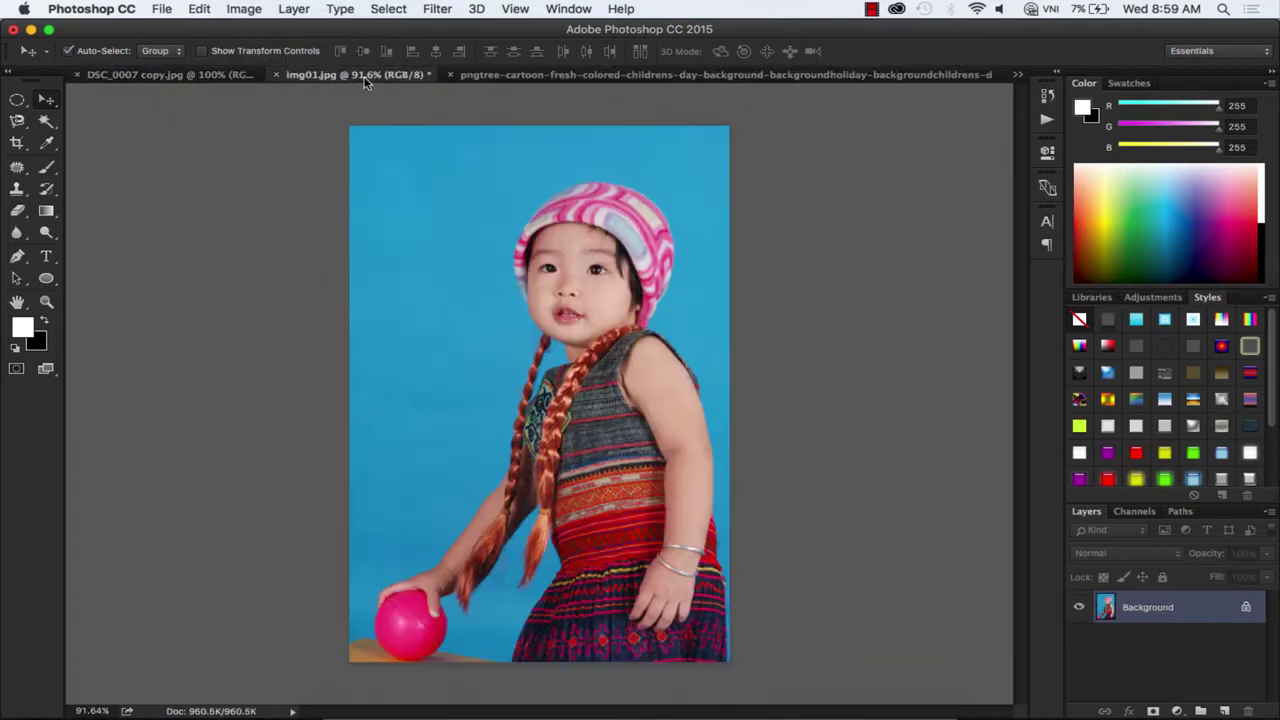
click(199, 10)
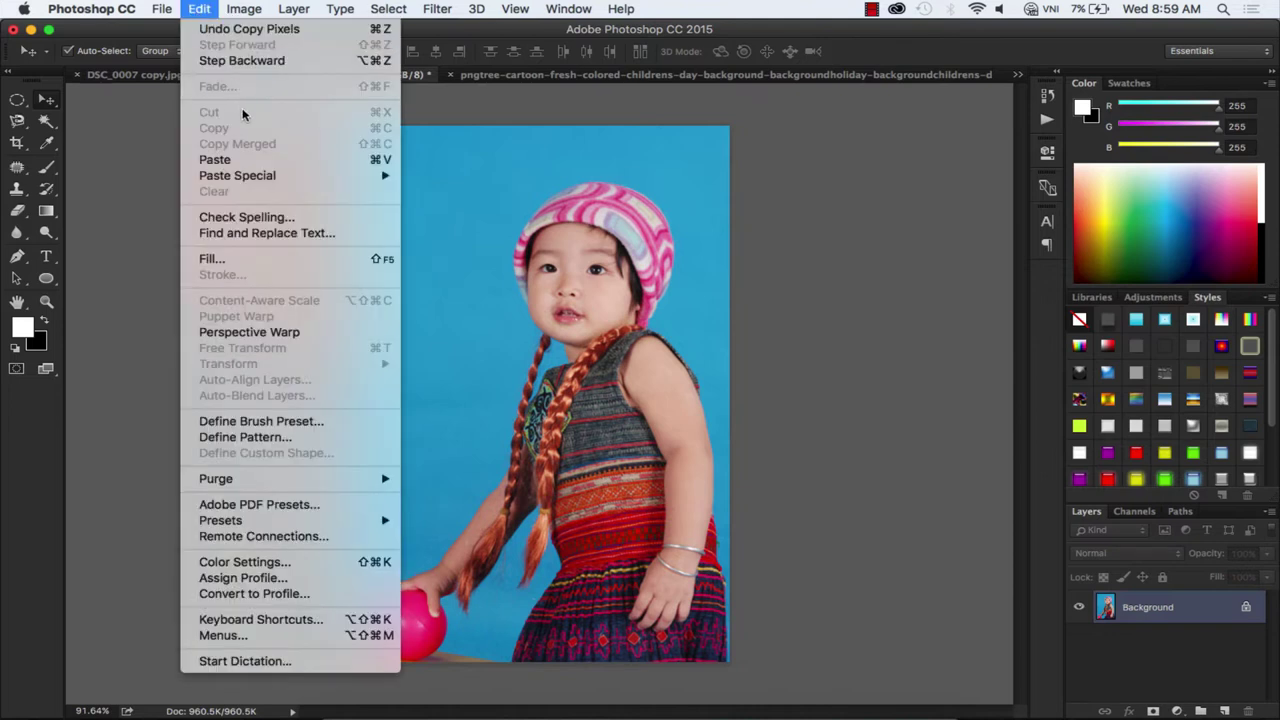
click(255, 160)
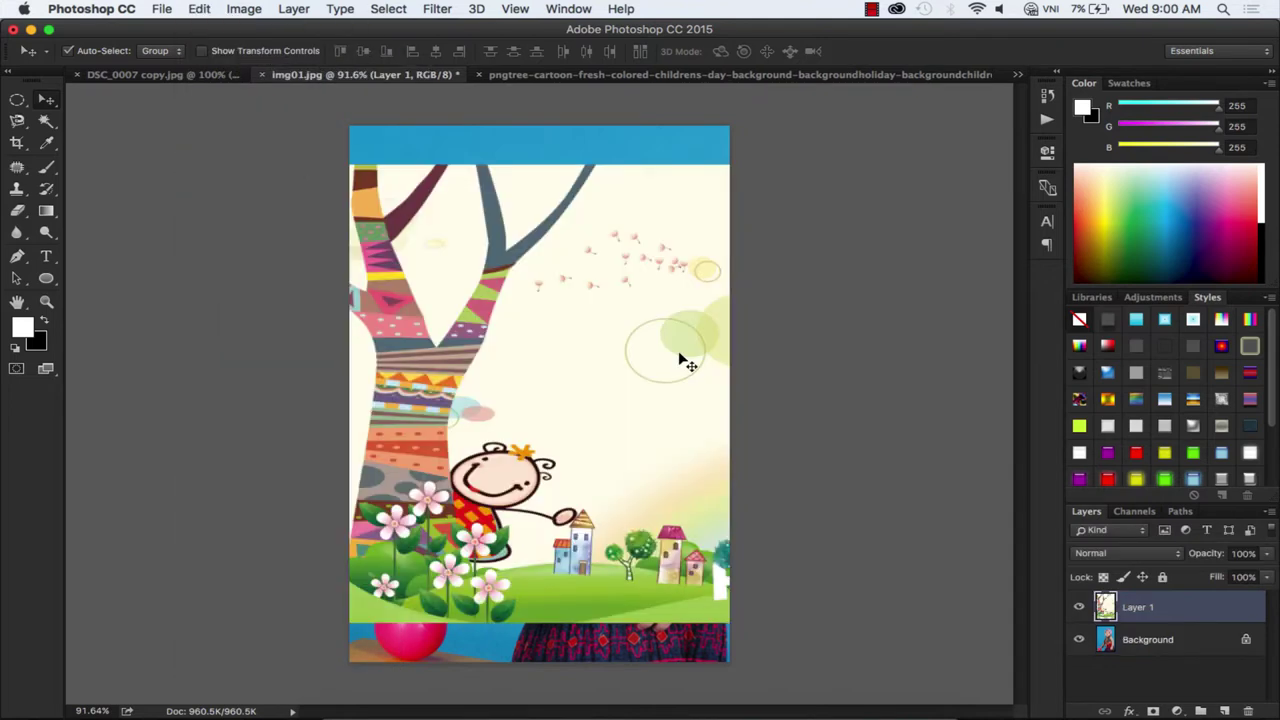
Unlock the photo's Background as Layer 0 and stack it above Layer 1.
click(1246, 640)
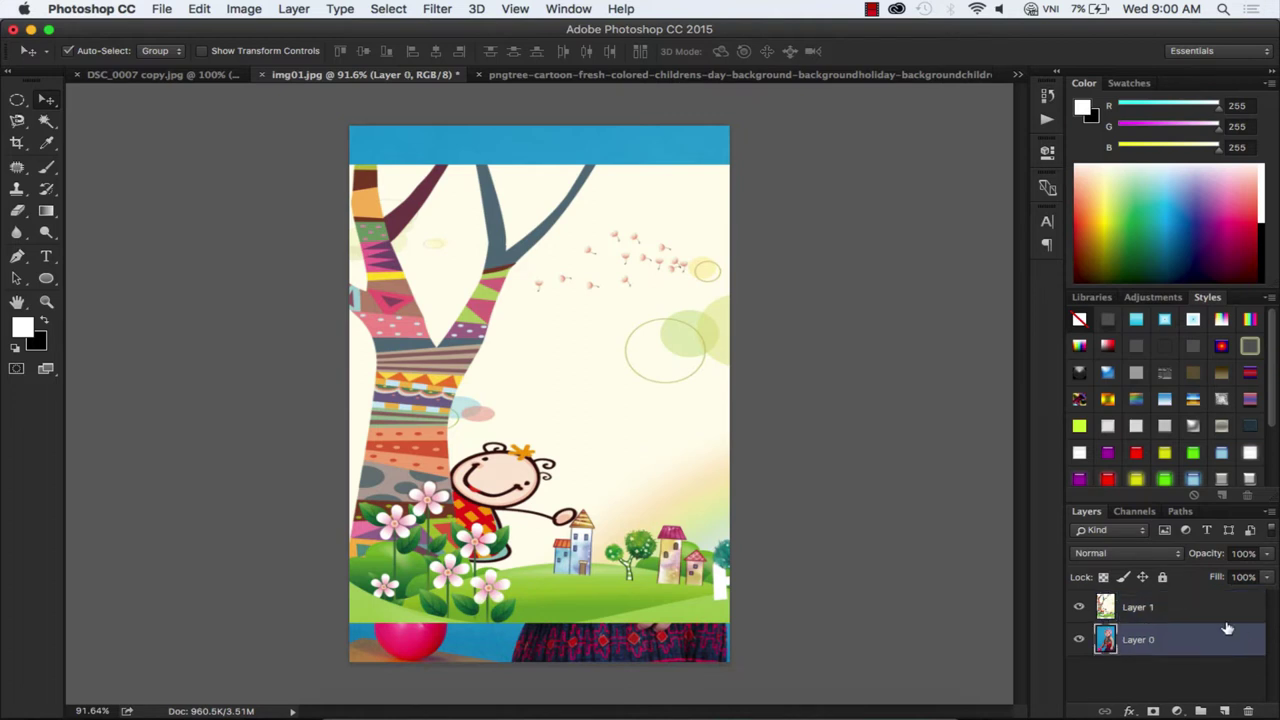
double_click(1227, 628)
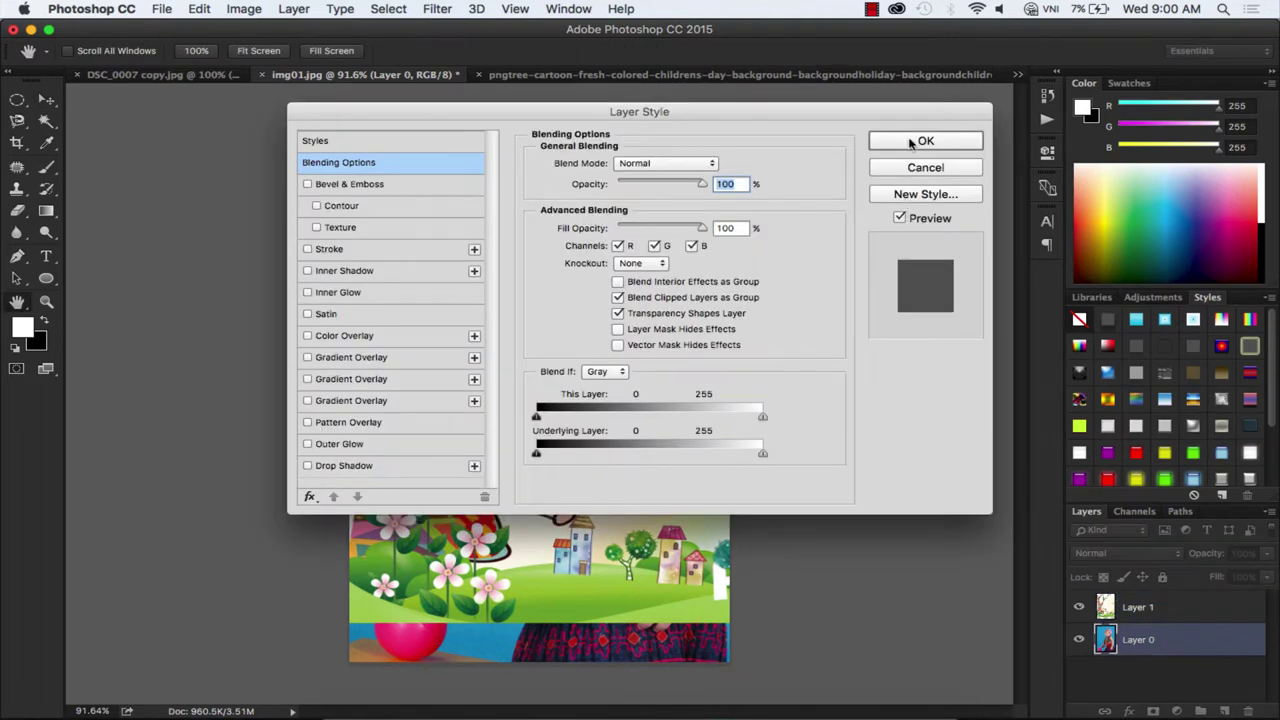
click(912, 143)
drag(1135, 632, 1133, 600)
click(1150, 636)
click(1156, 617)
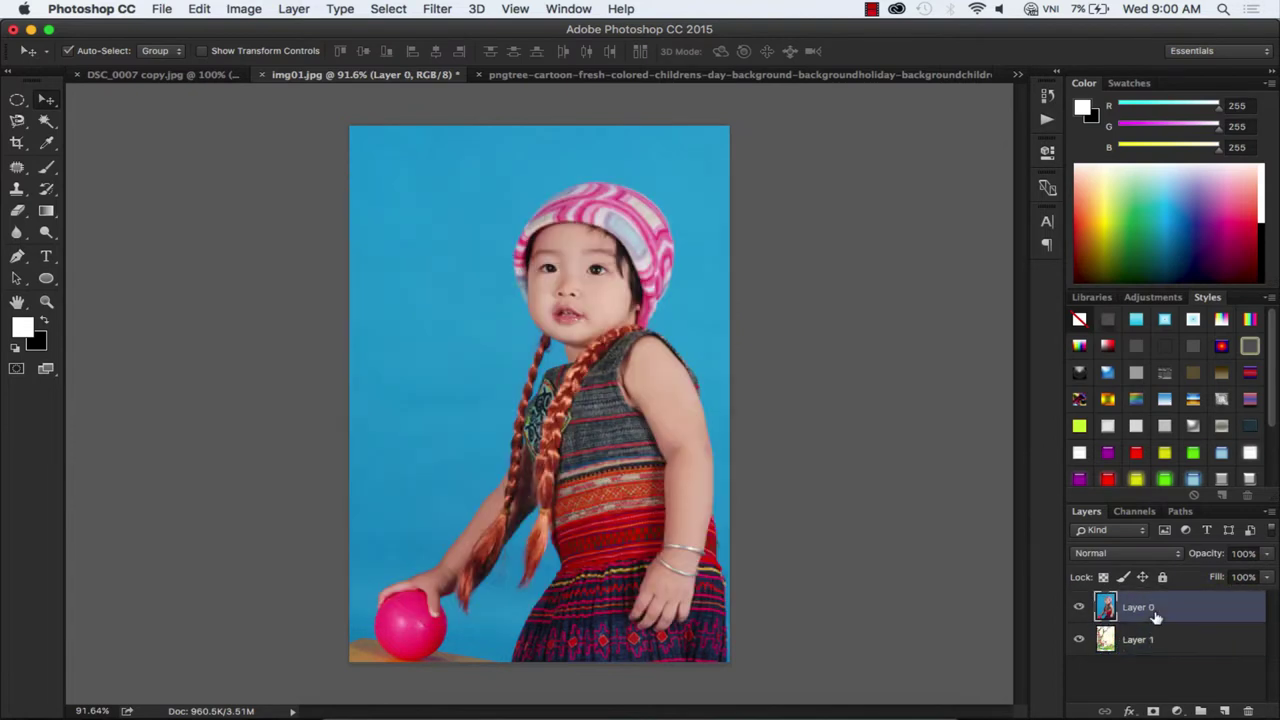
Quick-select the child's hat, face, body, arm, ball and dress, with a 12 px brush.
drag(46, 120, 109, 124)
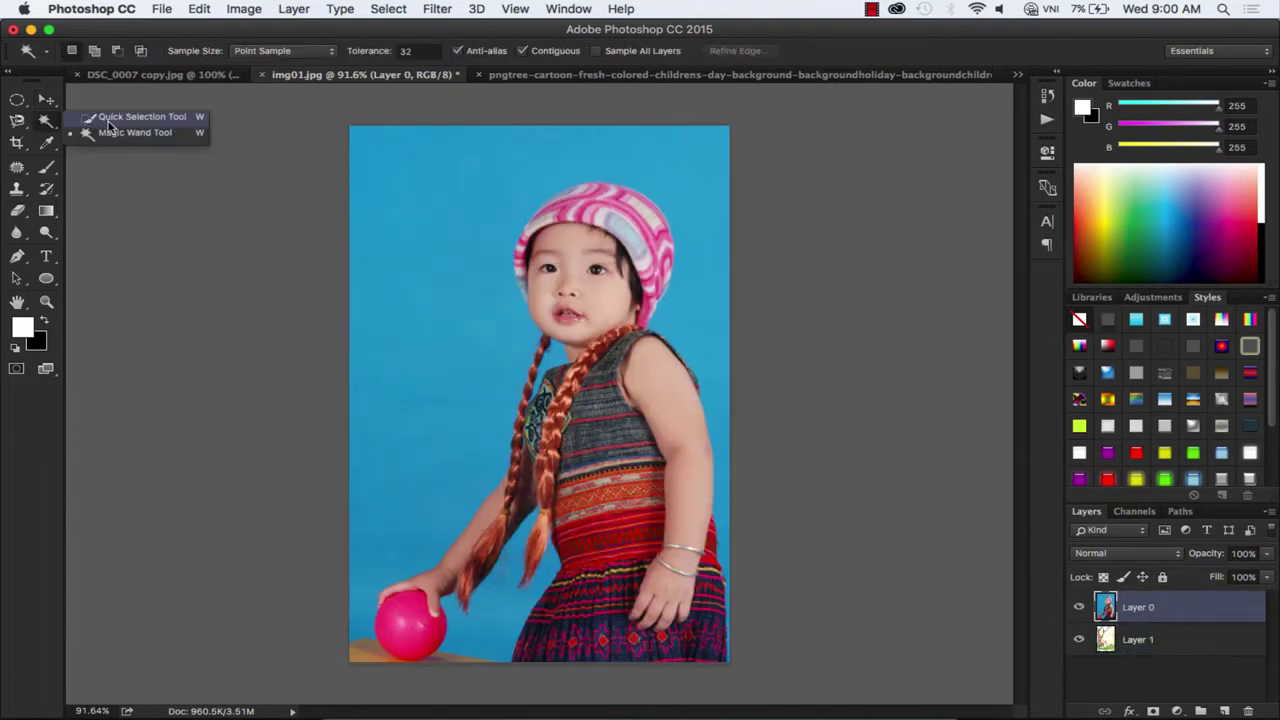
click(109, 118)
drag(519, 234, 660, 290)
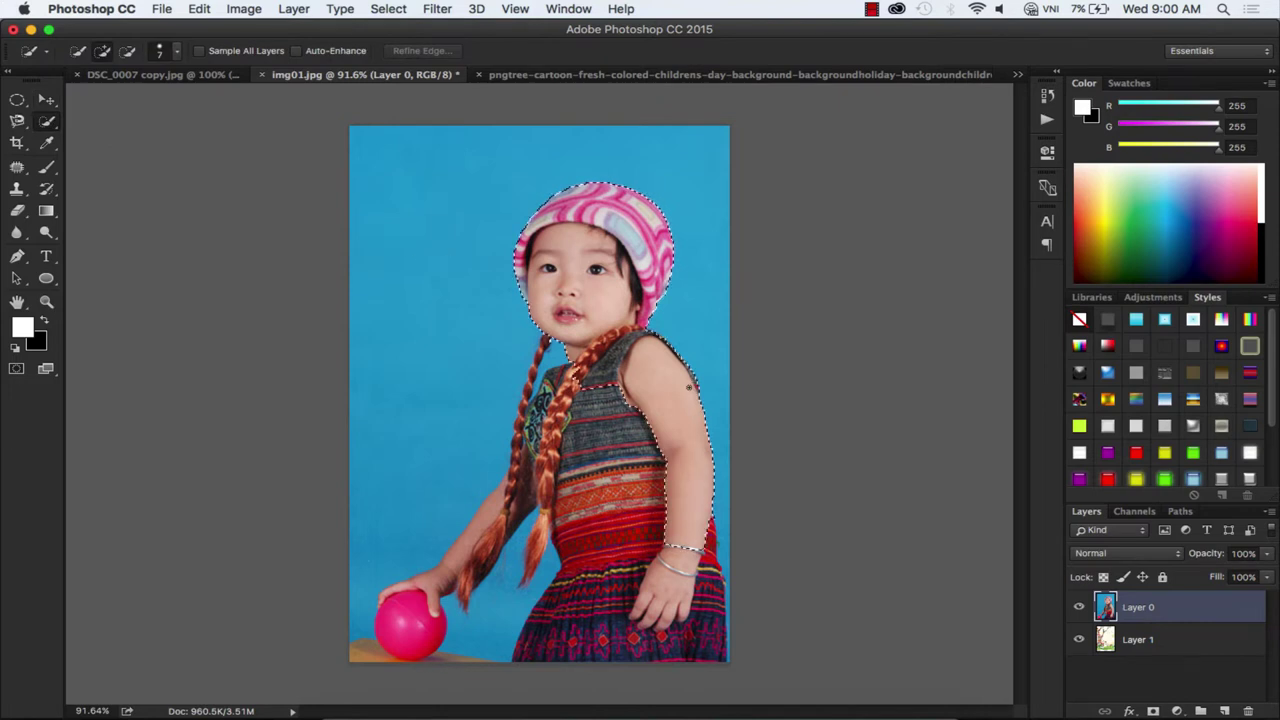
click(177, 51)
drag(654, 330, 363, 656)
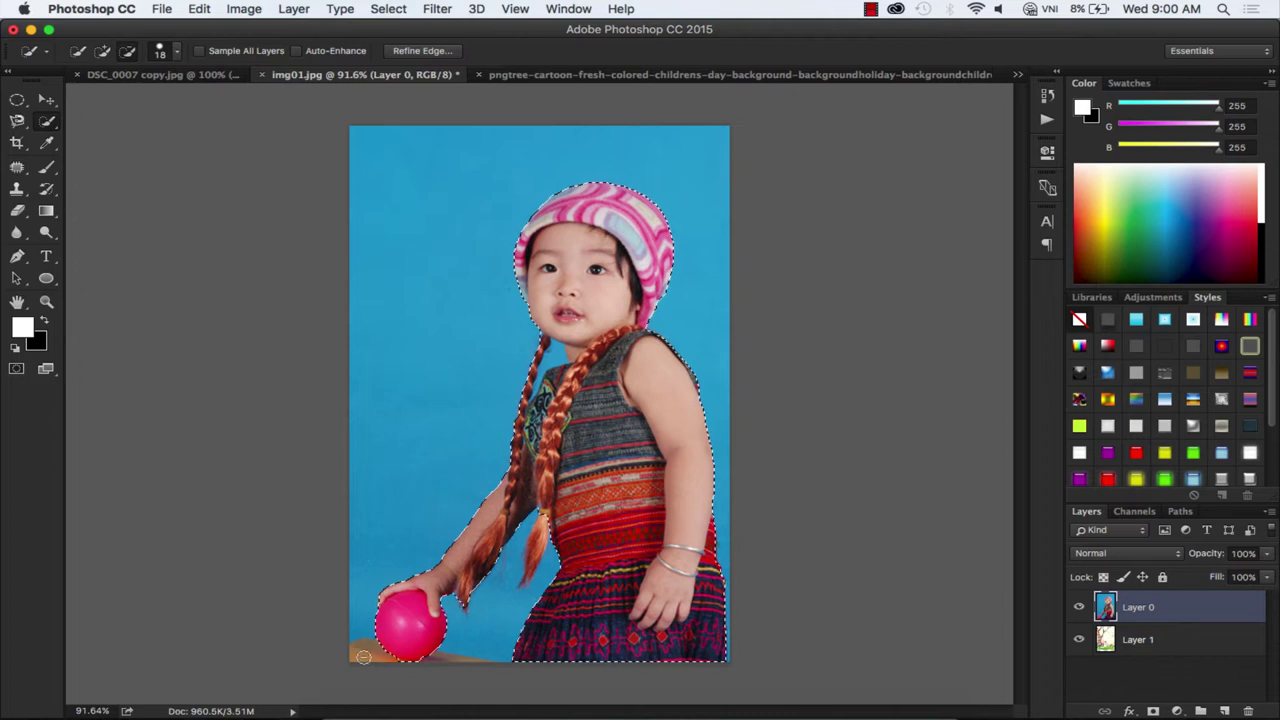
key(bracketleft)
key(super+equal)
key(super+equal)
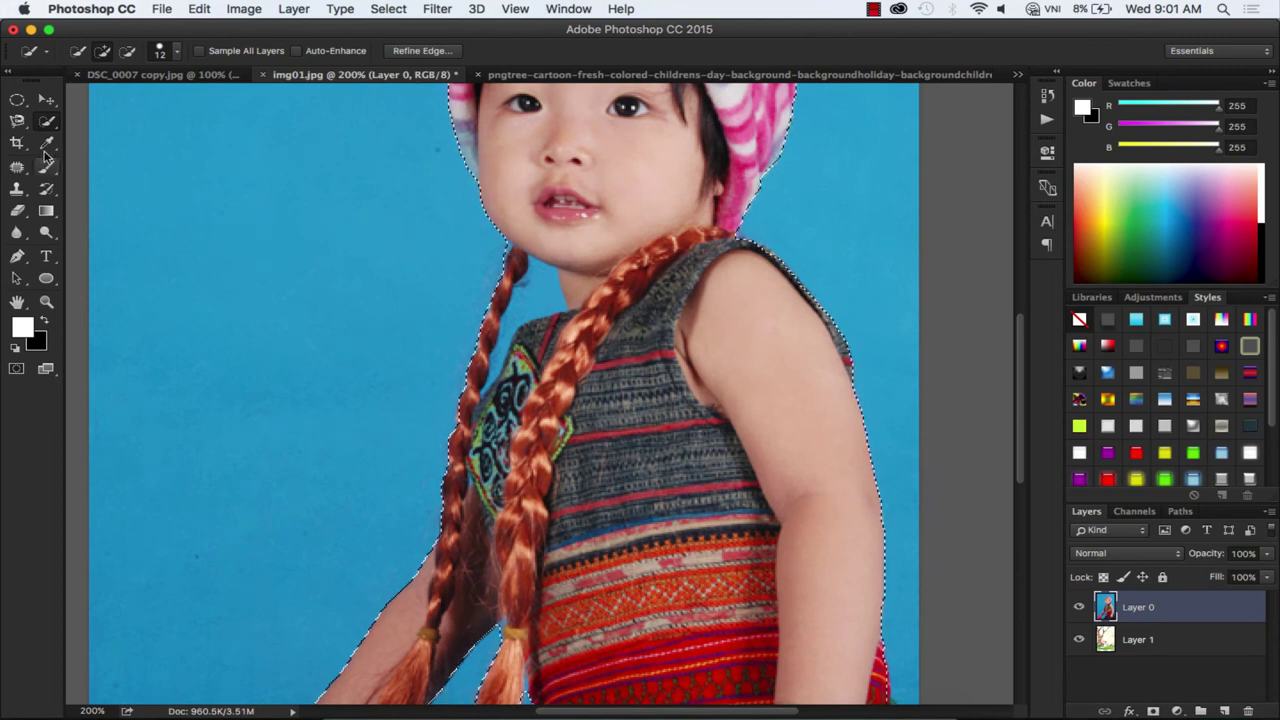
Zoom out, view the photo at 100%, and return to the Quick Selection Tool.
click(47, 124)
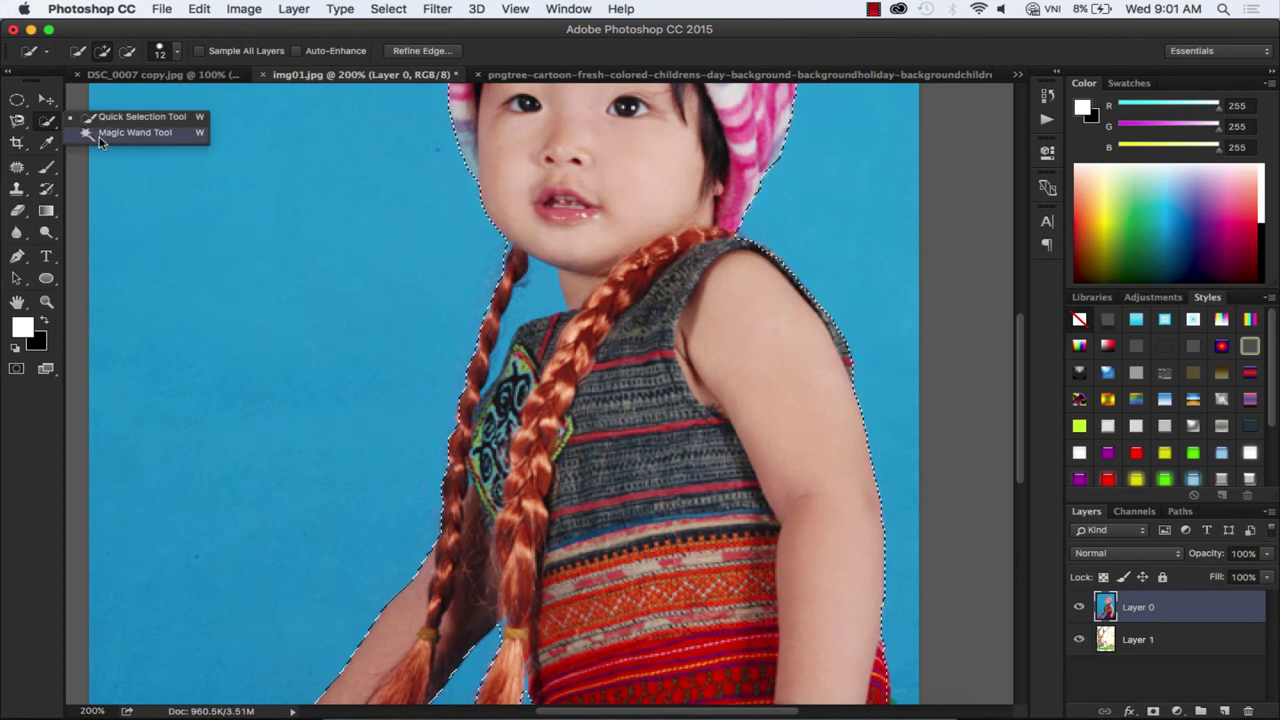
click(100, 132)
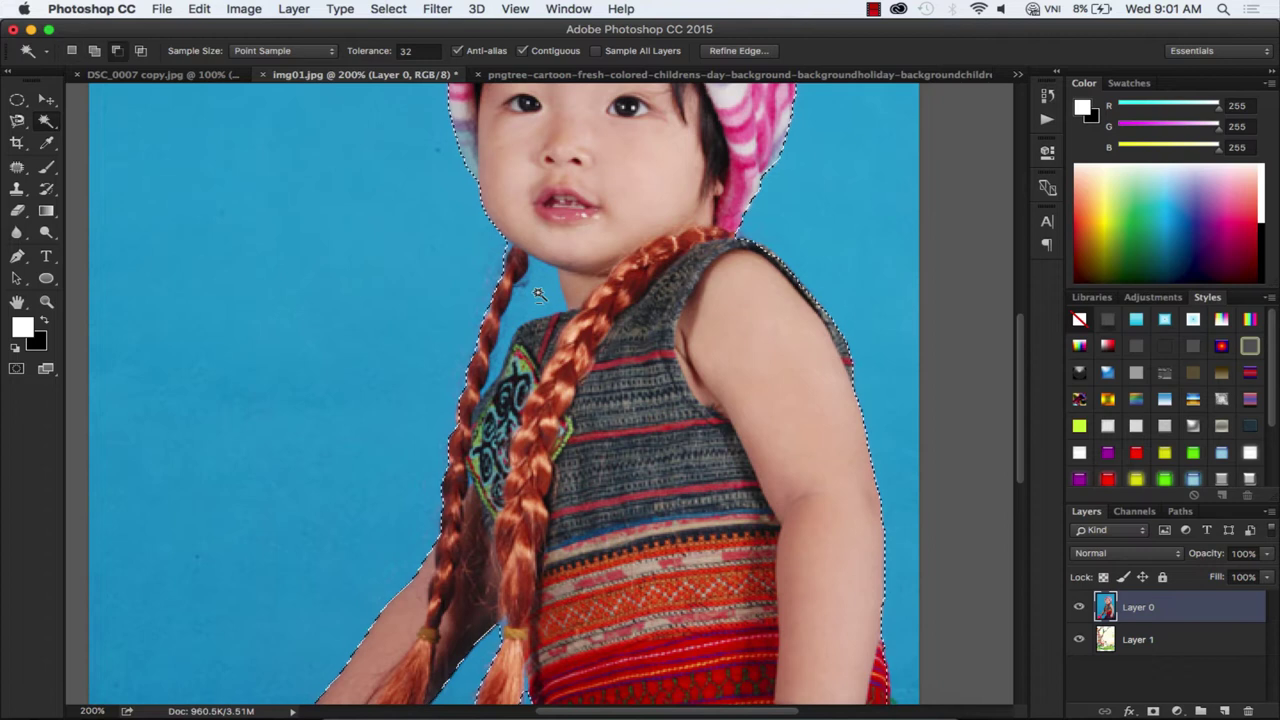
key(super+minus)
key(super+minus)
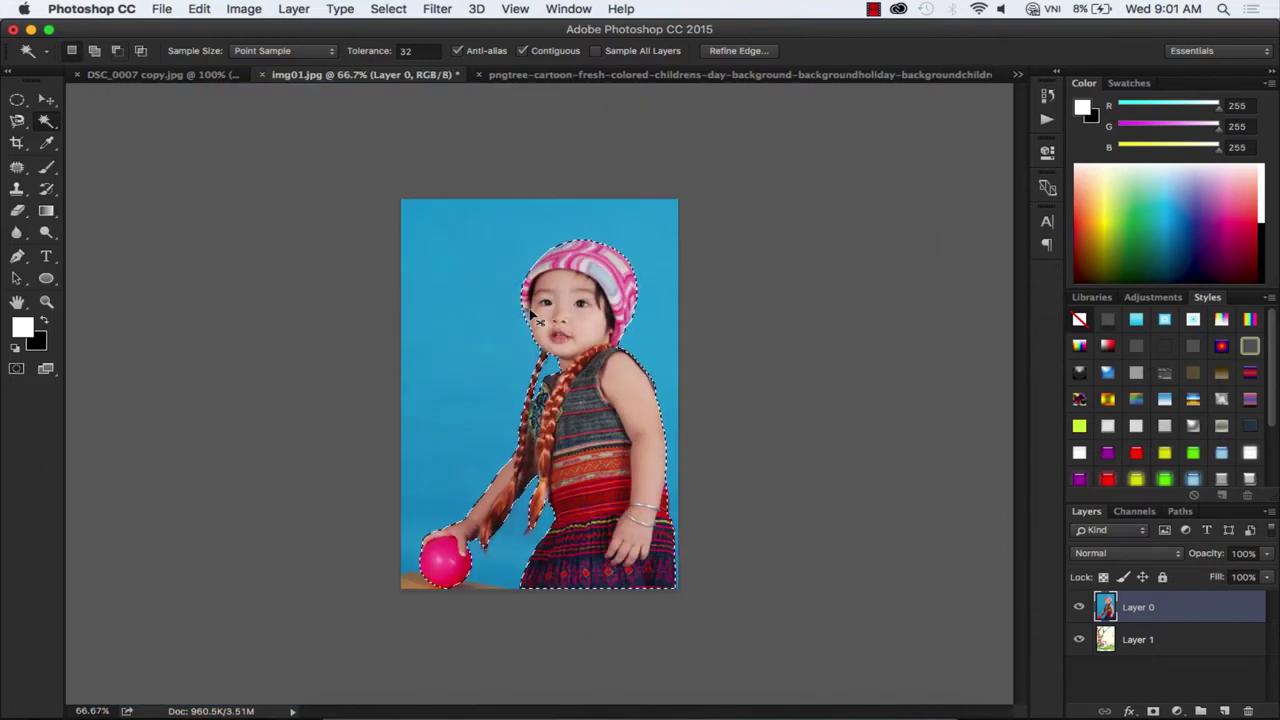
key(super+plus)
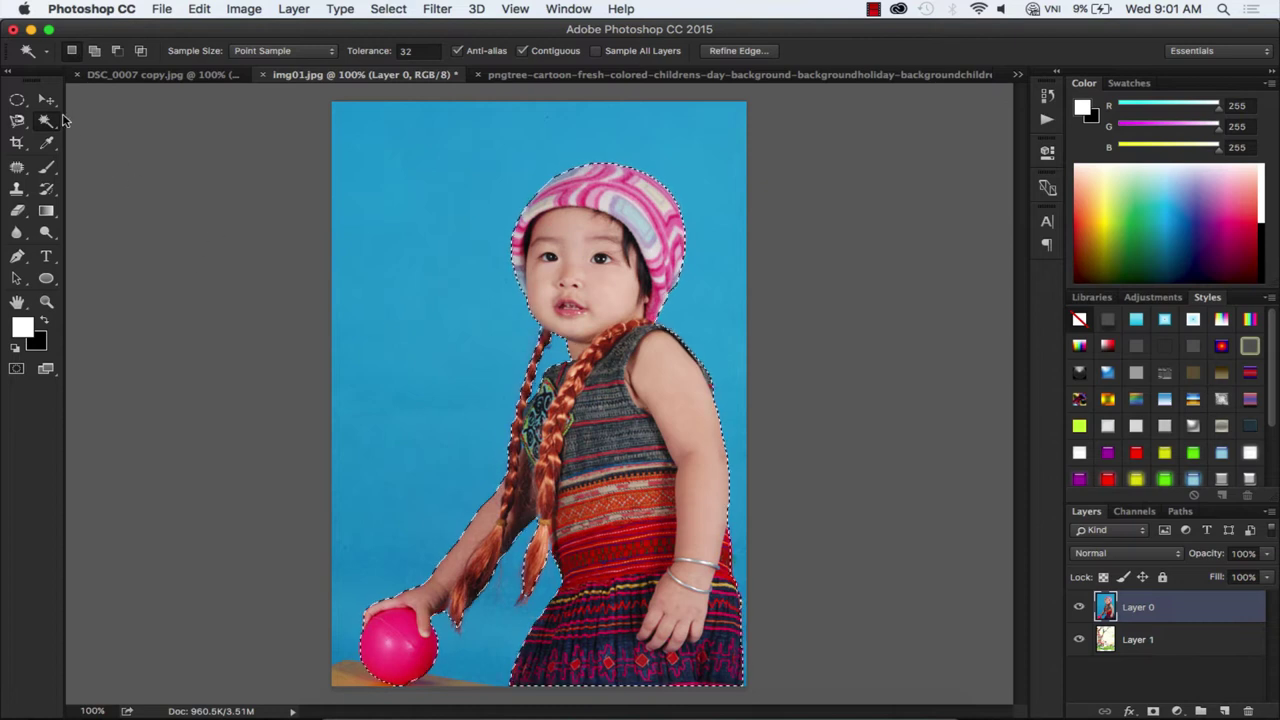
right_click(52, 124)
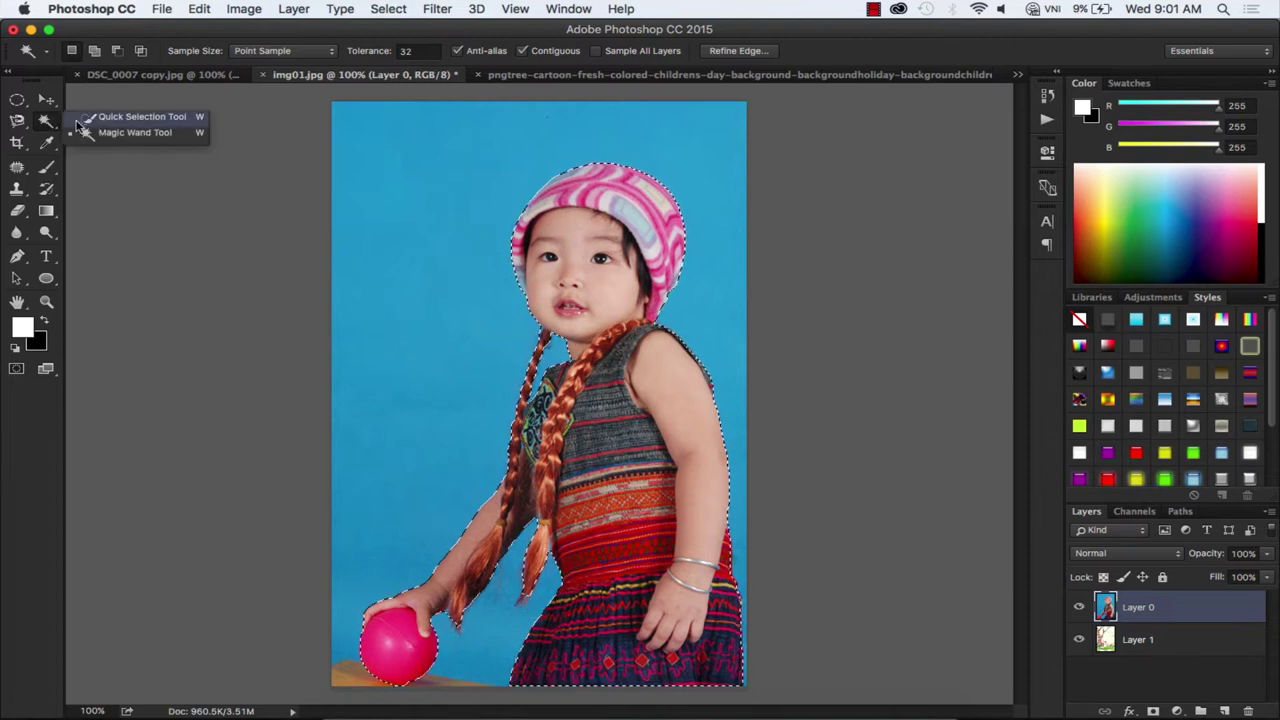
click(143, 120)
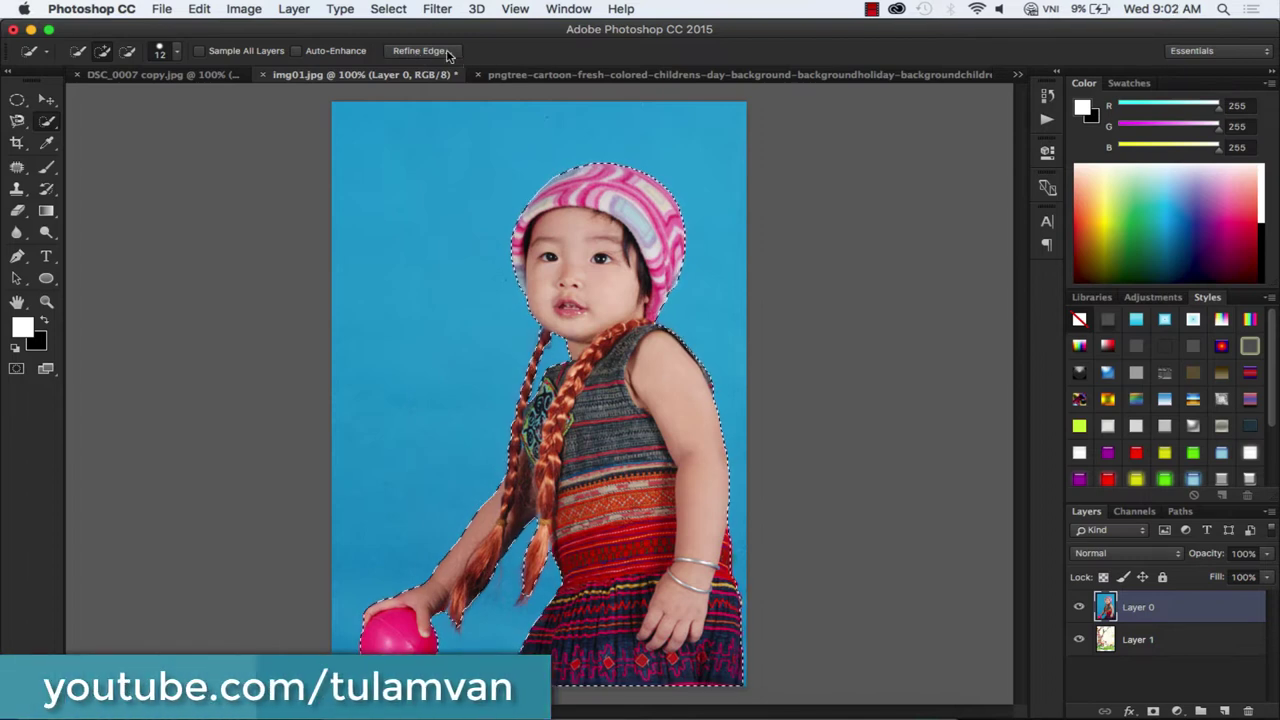
Open Refine Edge on the child's selection with Radius 0, previewed On White.
click(458, 53)
drag(978, 128, 714, 99)
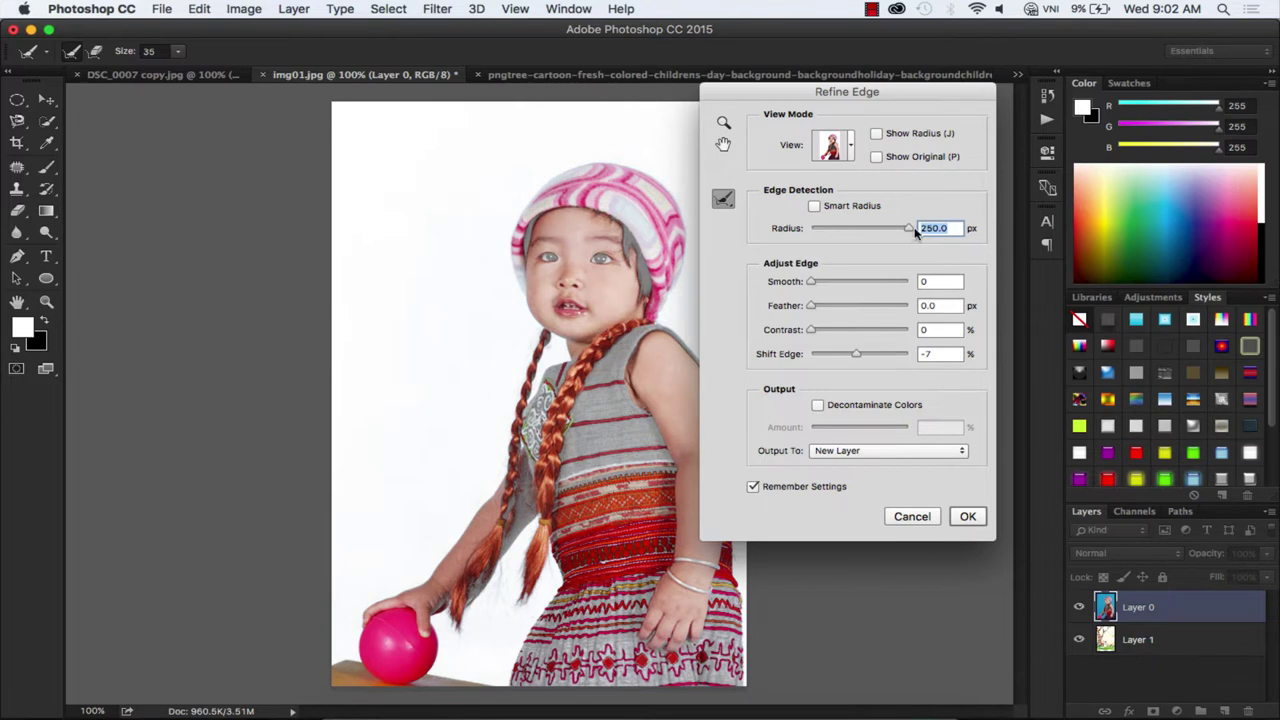
drag(914, 231, 808, 236)
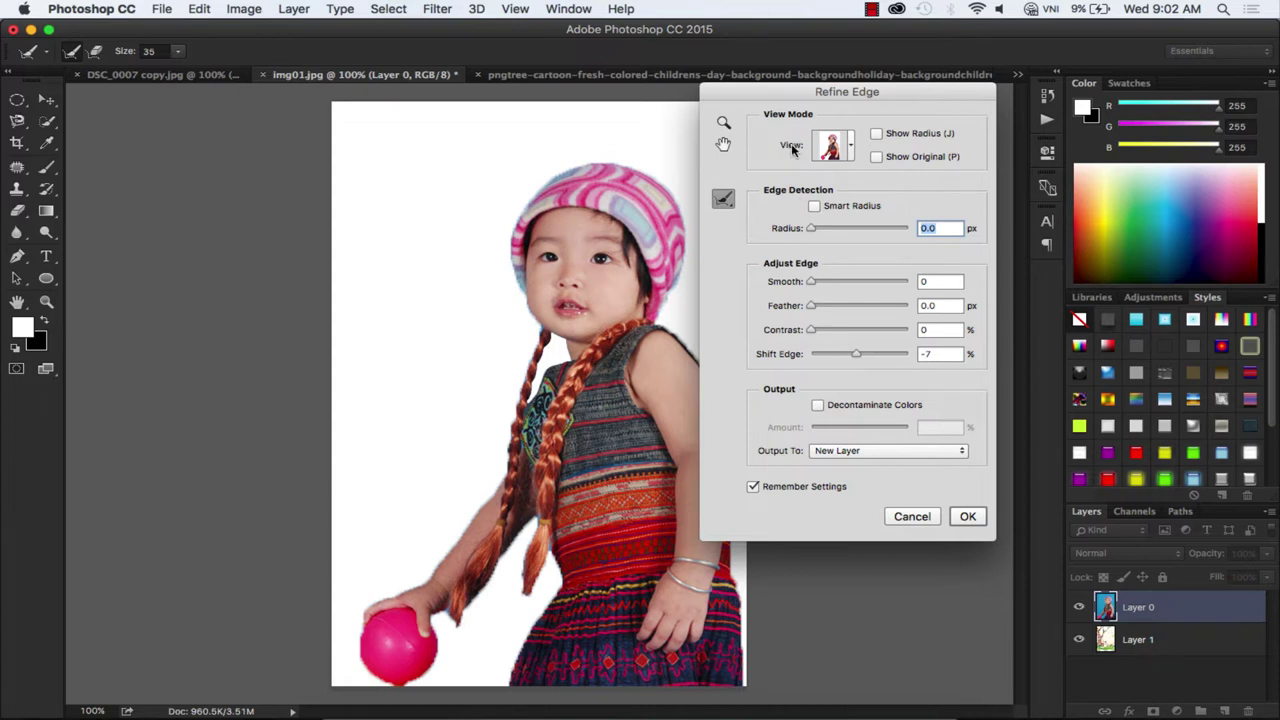
click(853, 148)
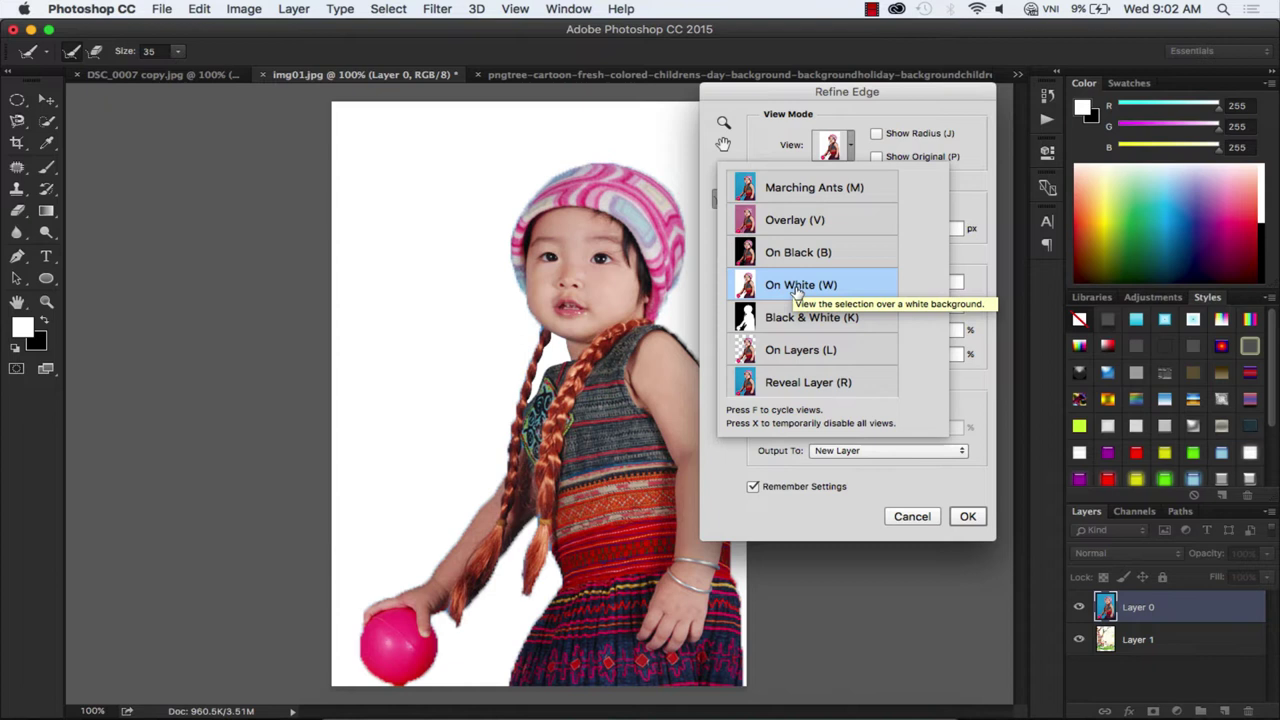
click(798, 287)
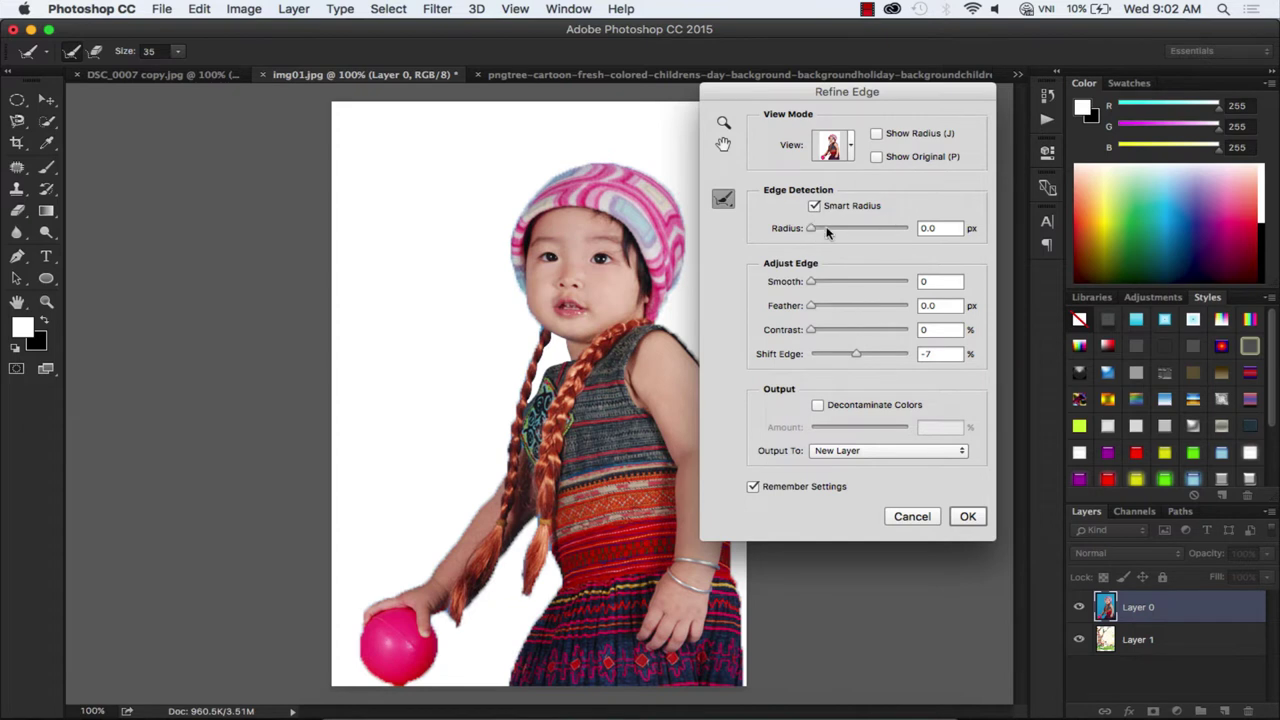
Set the Refine Edge radius to 136.8 px and Smooth to 1.
drag(815, 228, 847, 228)
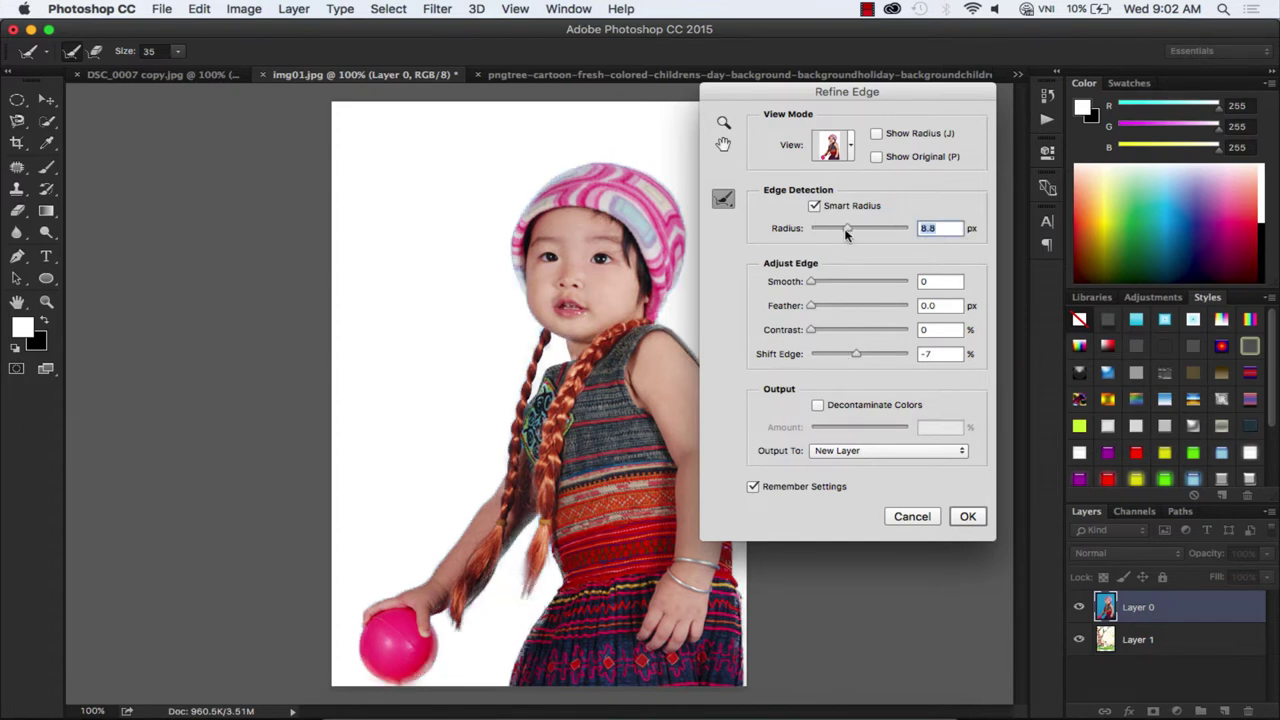
drag(862, 233, 907, 233)
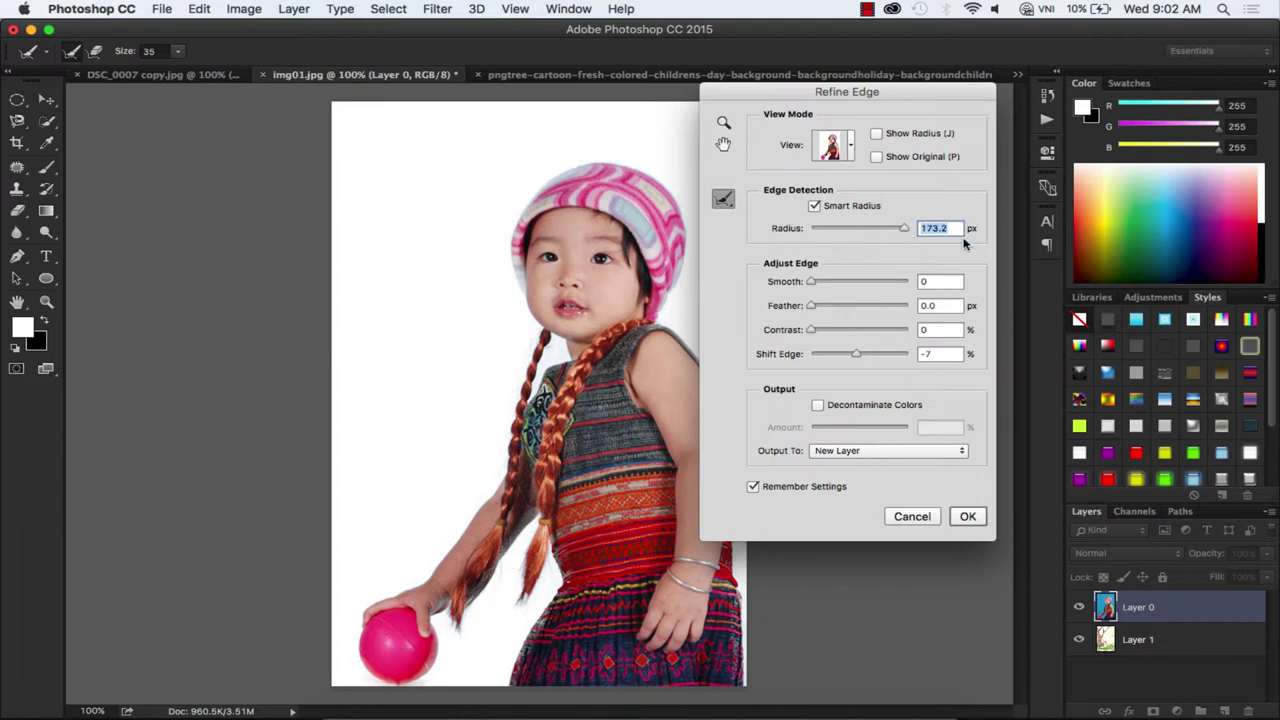
drag(903, 232, 803, 231)
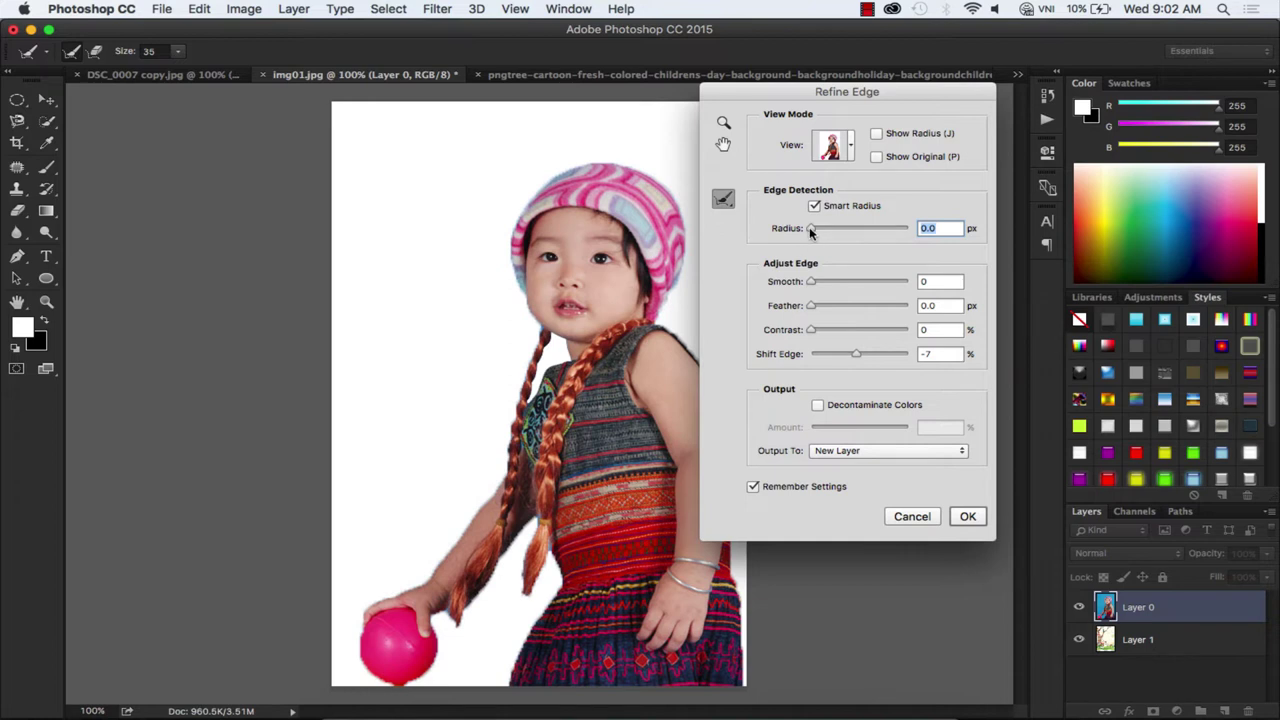
drag(810, 230, 902, 230)
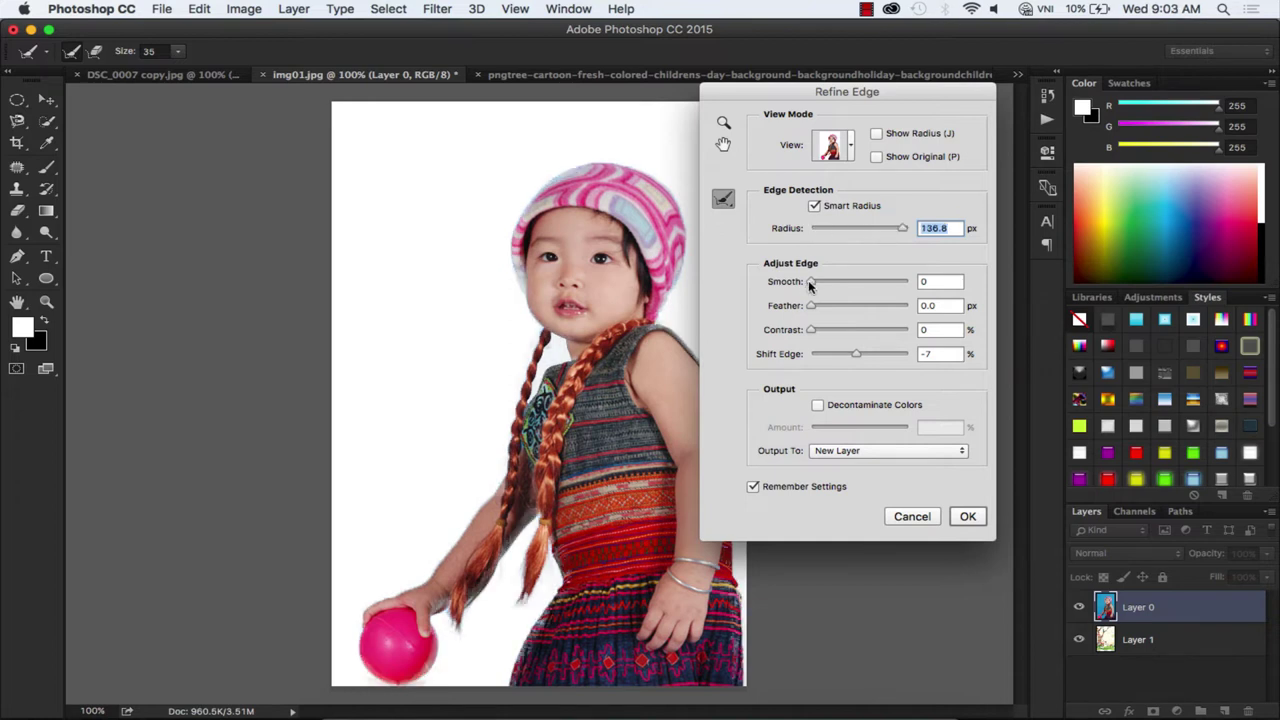
drag(811, 282, 851, 283)
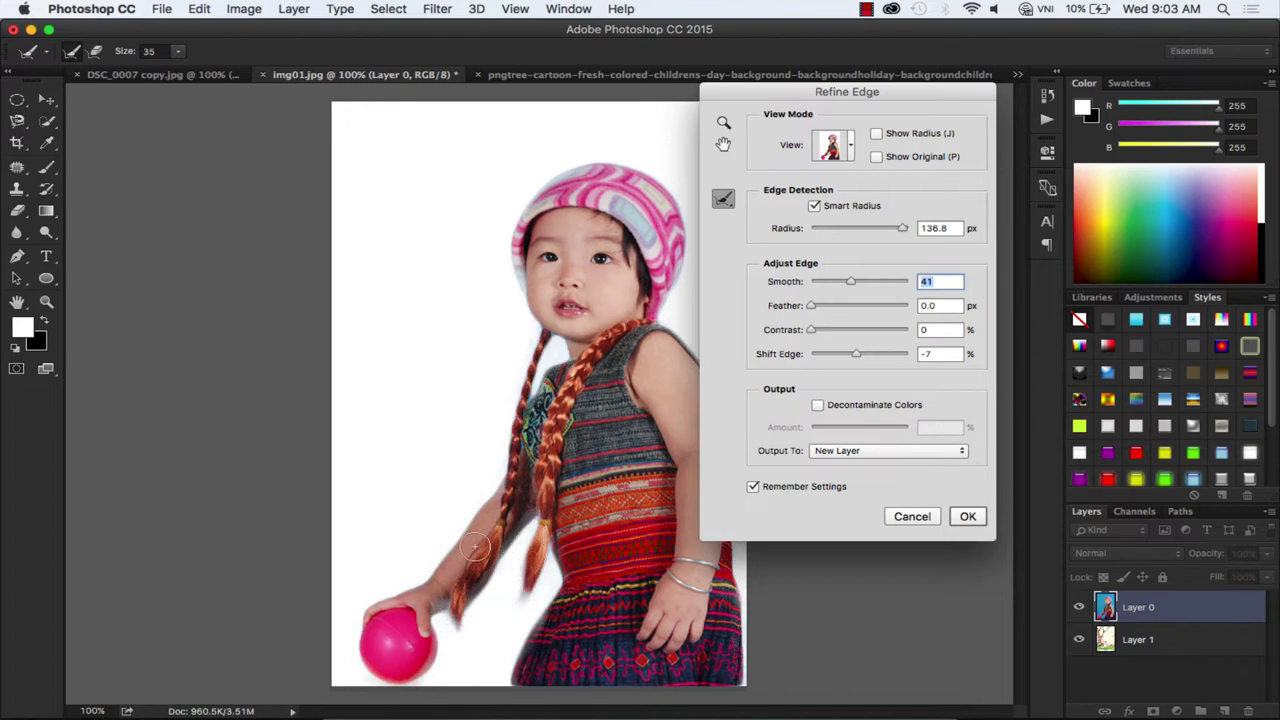
drag(851, 283, 813, 283)
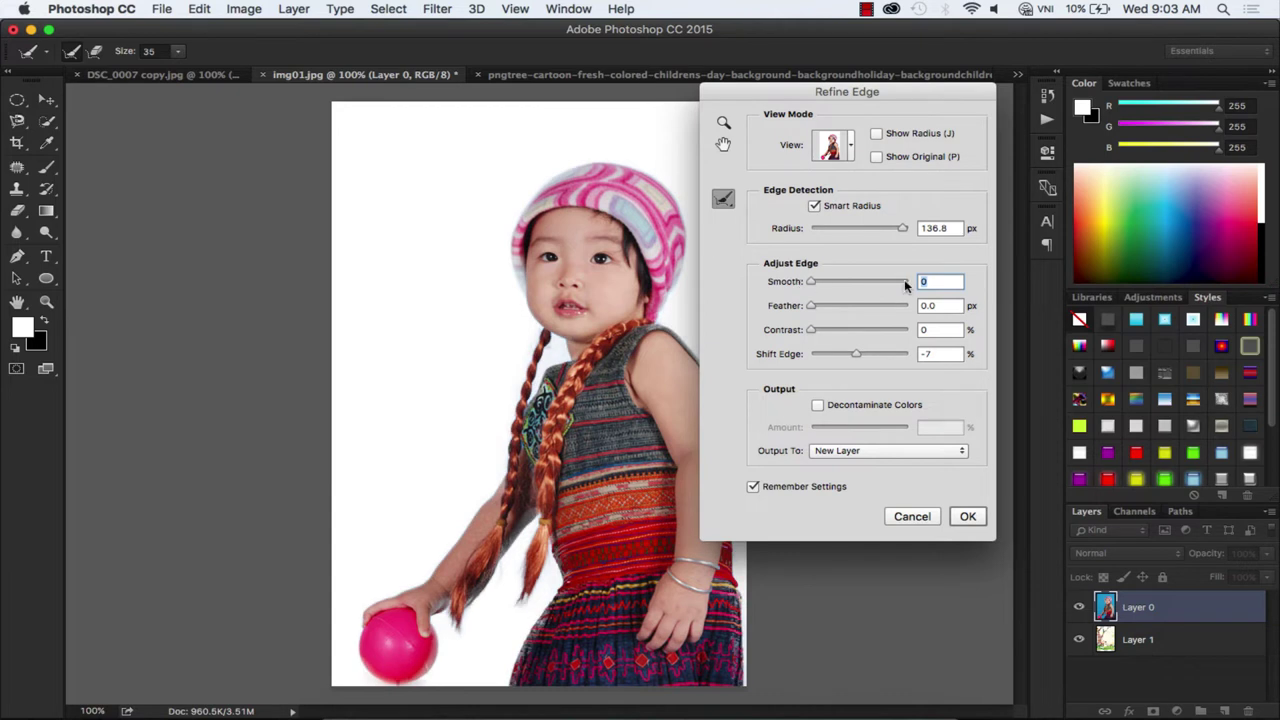
text(1)
Keep Feather and Contrast at 0 and set Shift Edge to -4%.
drag(812, 306, 850, 306)
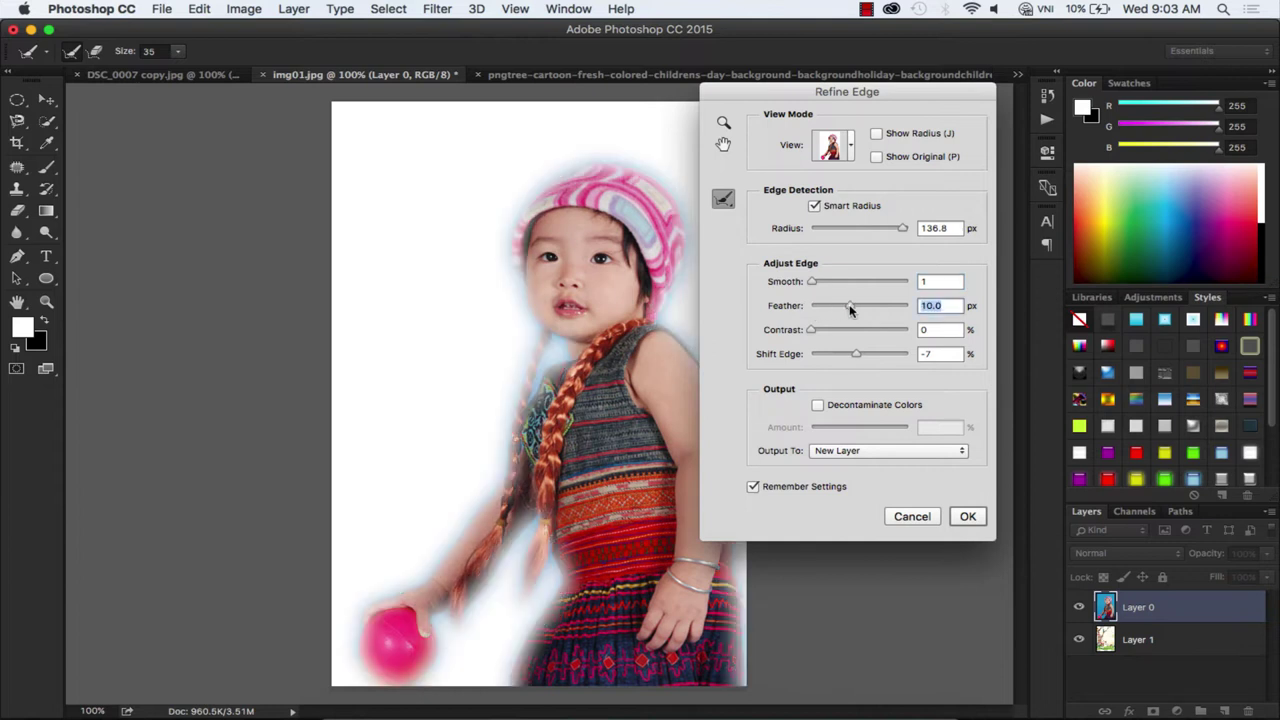
drag(850, 308, 783, 313)
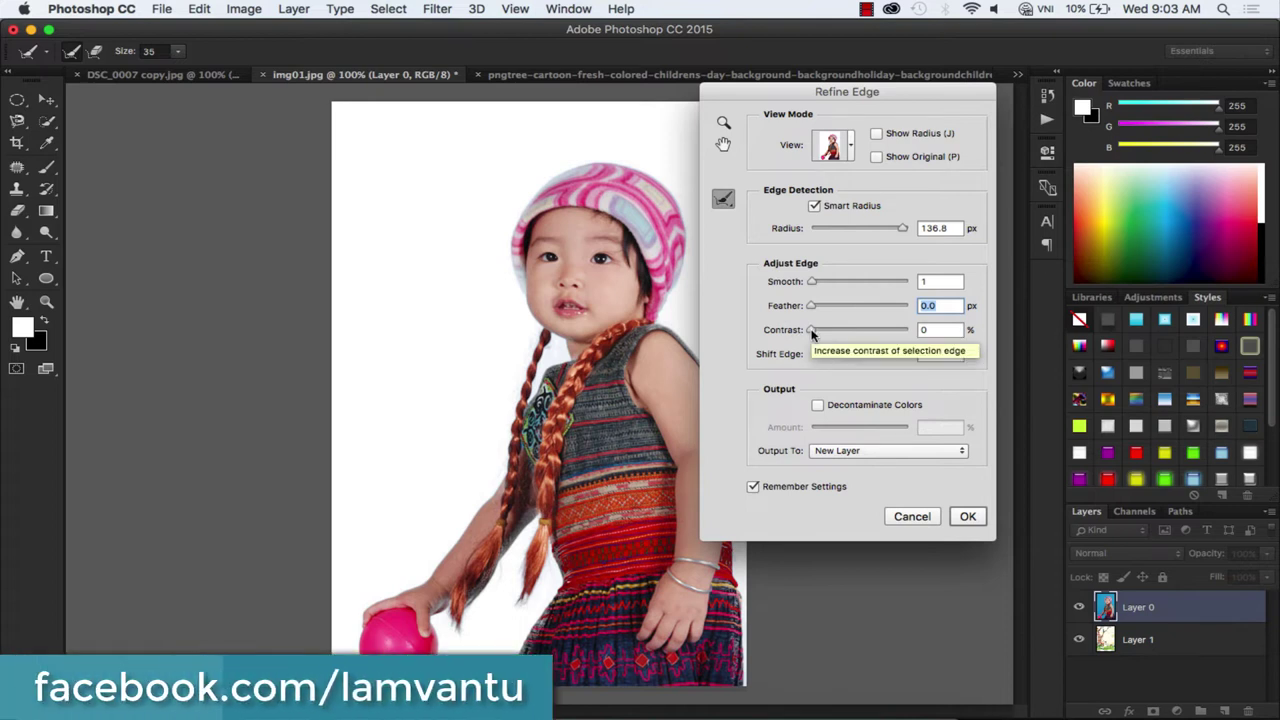
drag(810, 332, 887, 331)
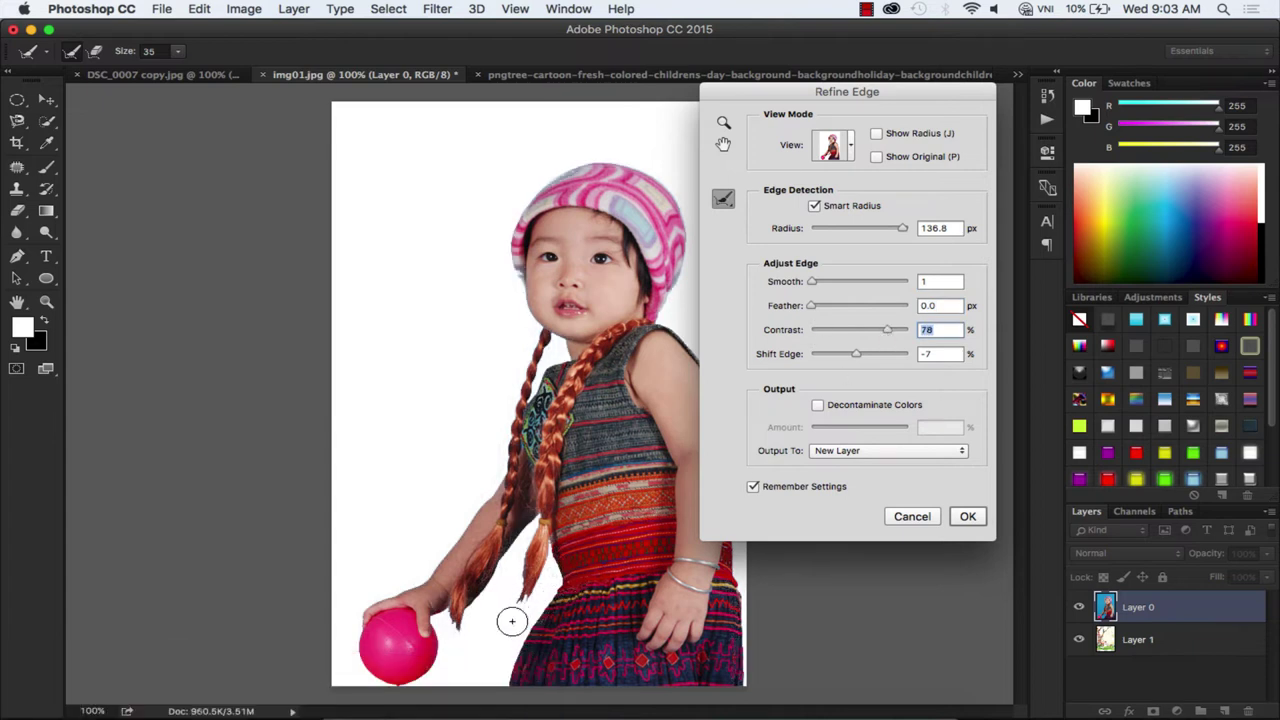
drag(890, 334, 807, 335)
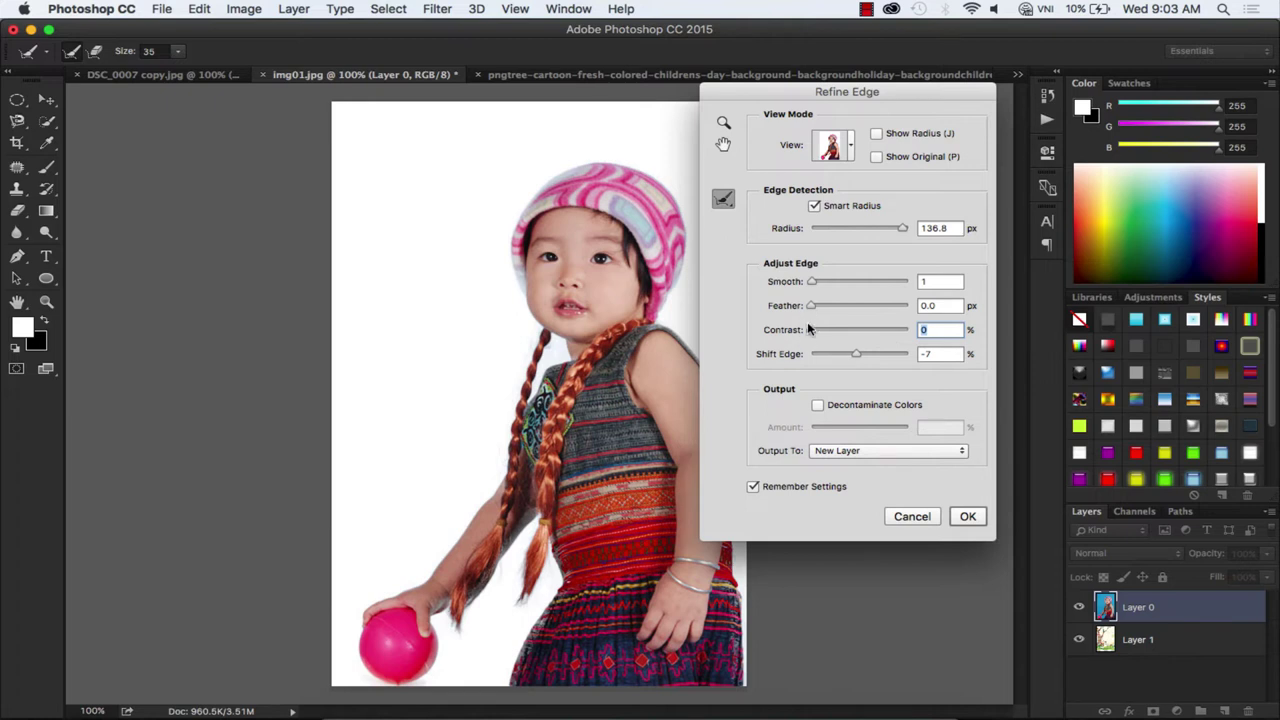
mouse_move(857, 362)
mouse_down()
mouse_move(882, 362)
mouse_move(841, 364)
mouse_up()
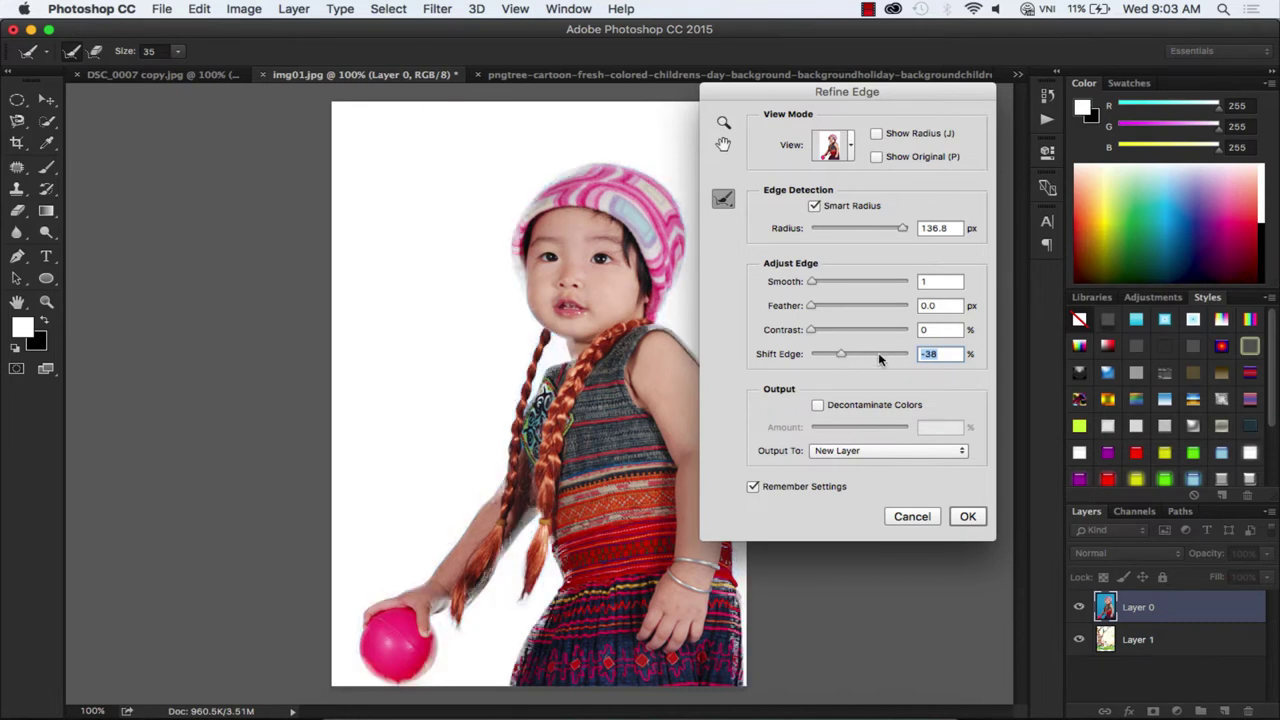
text(-4)
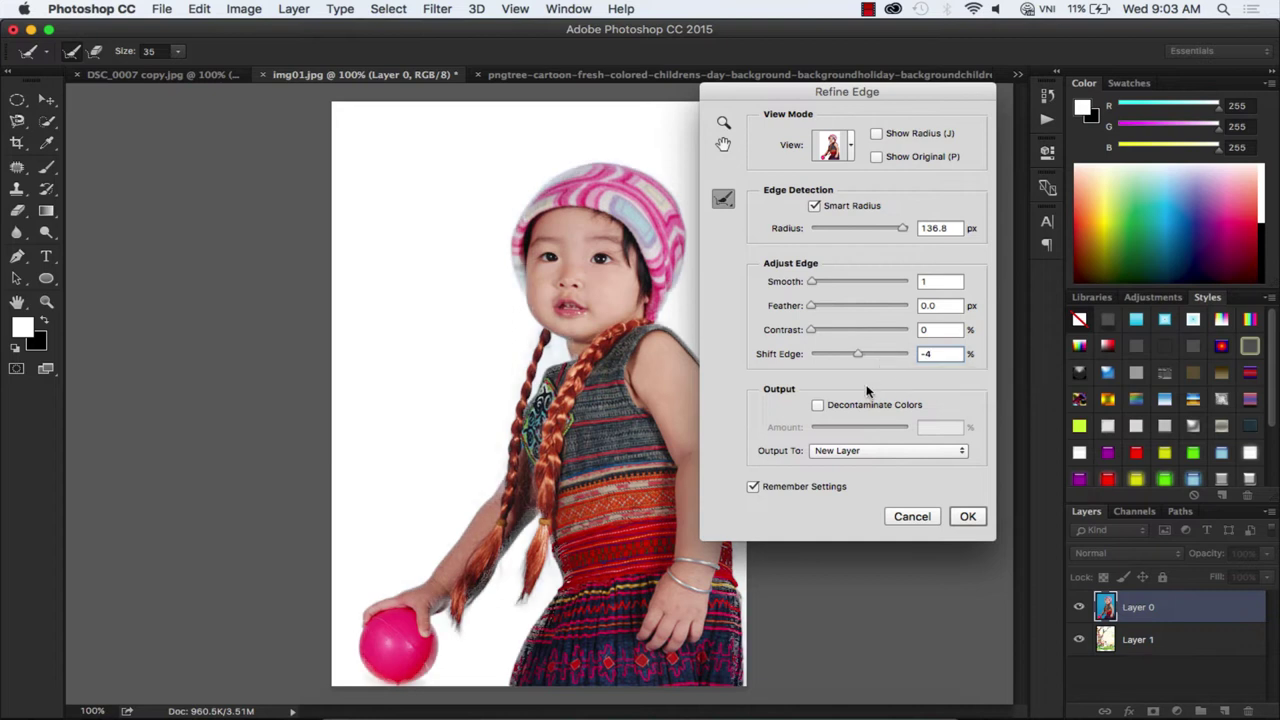
Set the Refine Edge output to a New Layer.
click(861, 452)
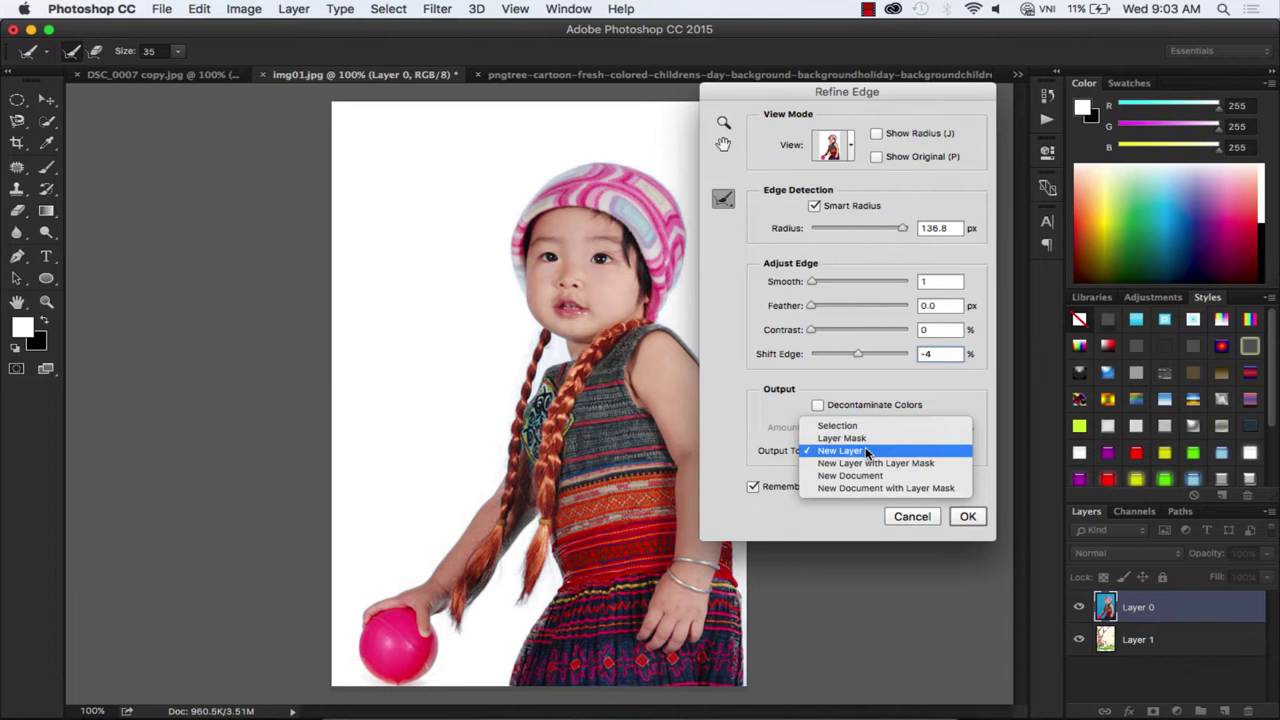
click(866, 451)
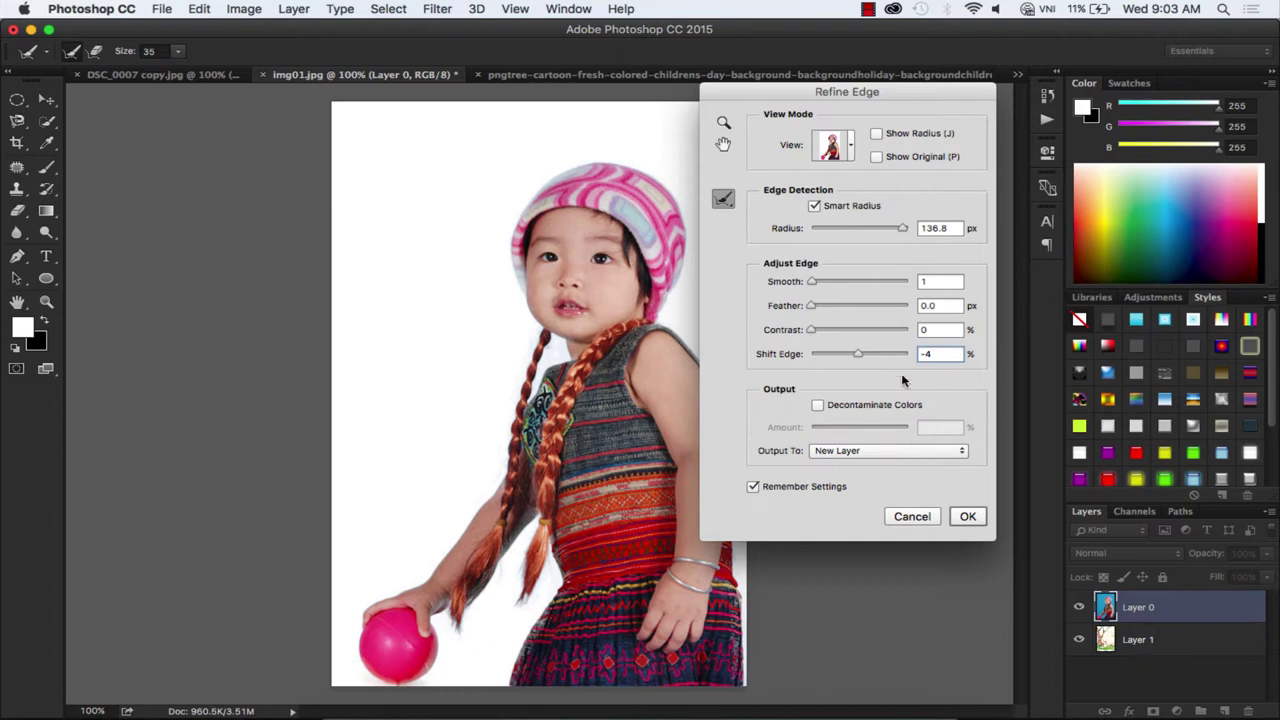
click(730, 203)
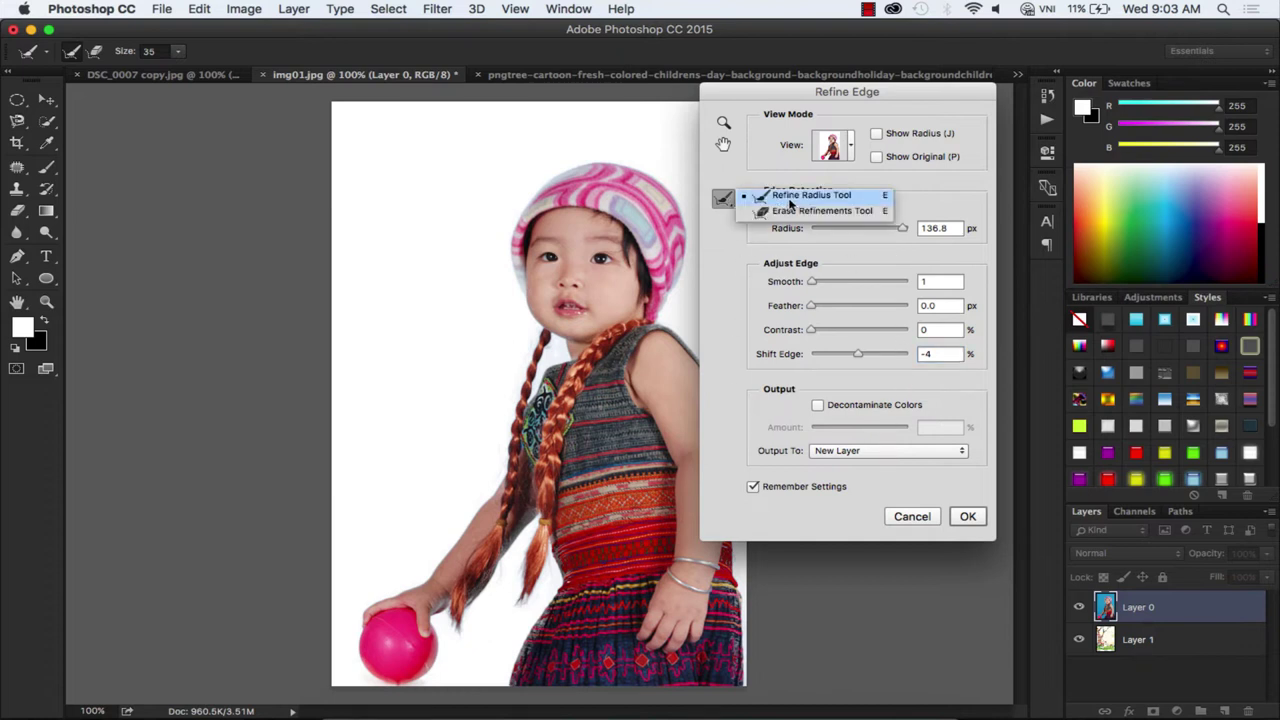
Brush the refine radius along the braid near the arm, then output to a new layer.
click(801, 197)
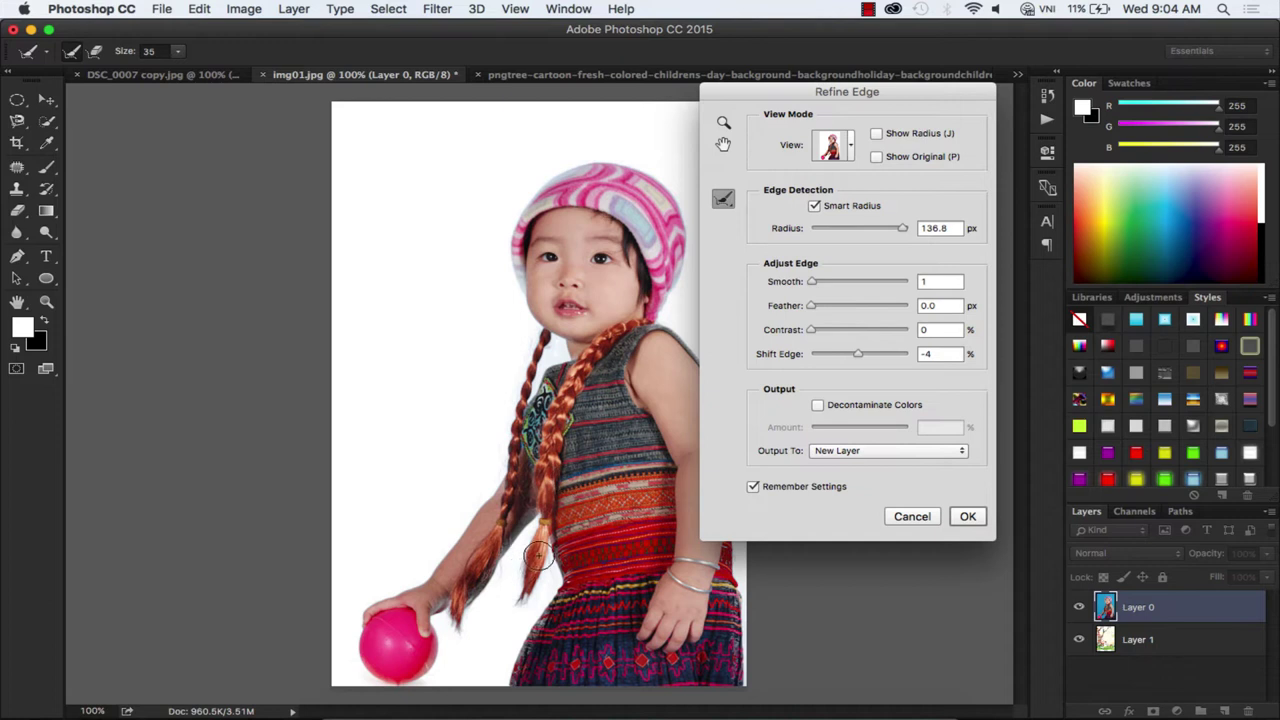
click(177, 51)
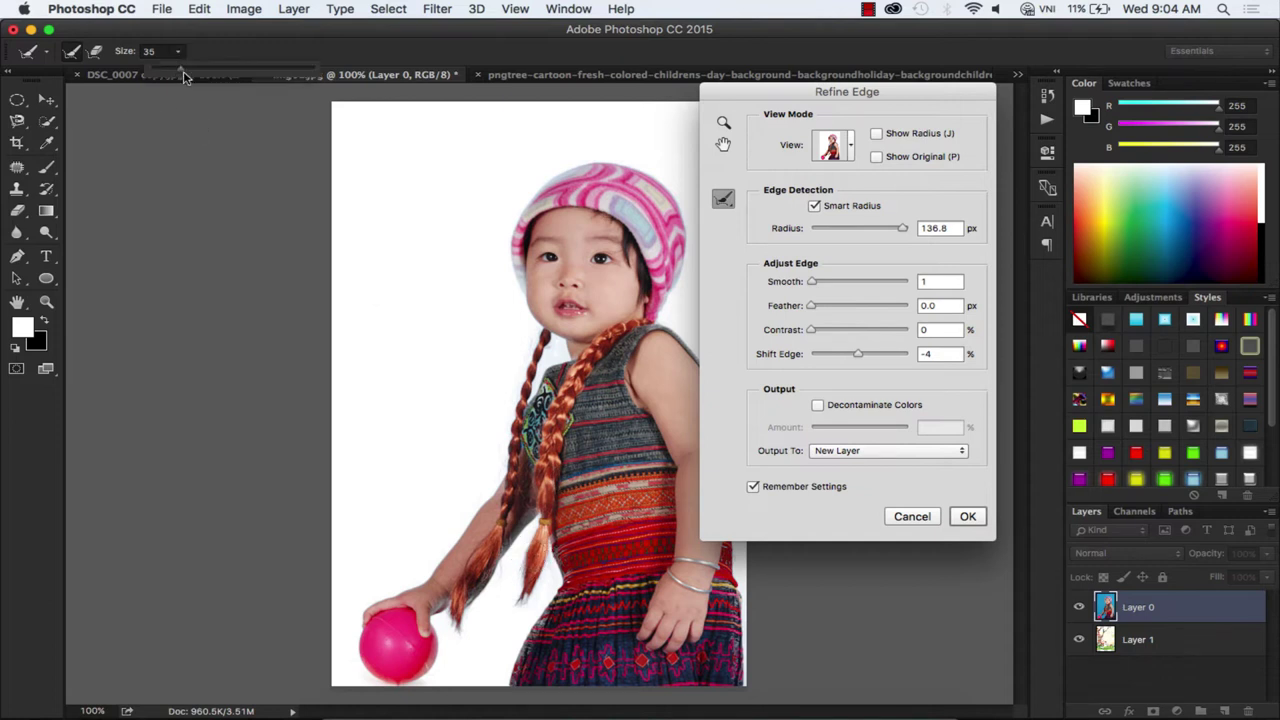
drag(532, 545, 519, 603)
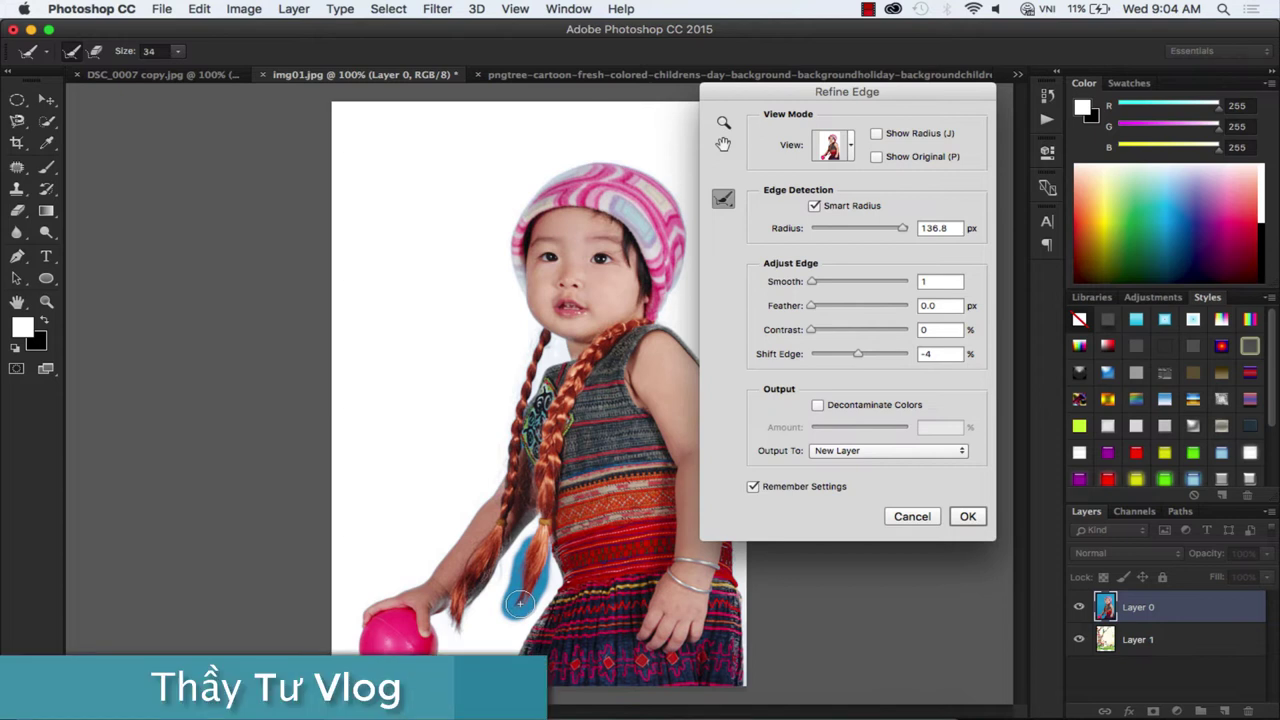
drag(509, 615, 460, 620)
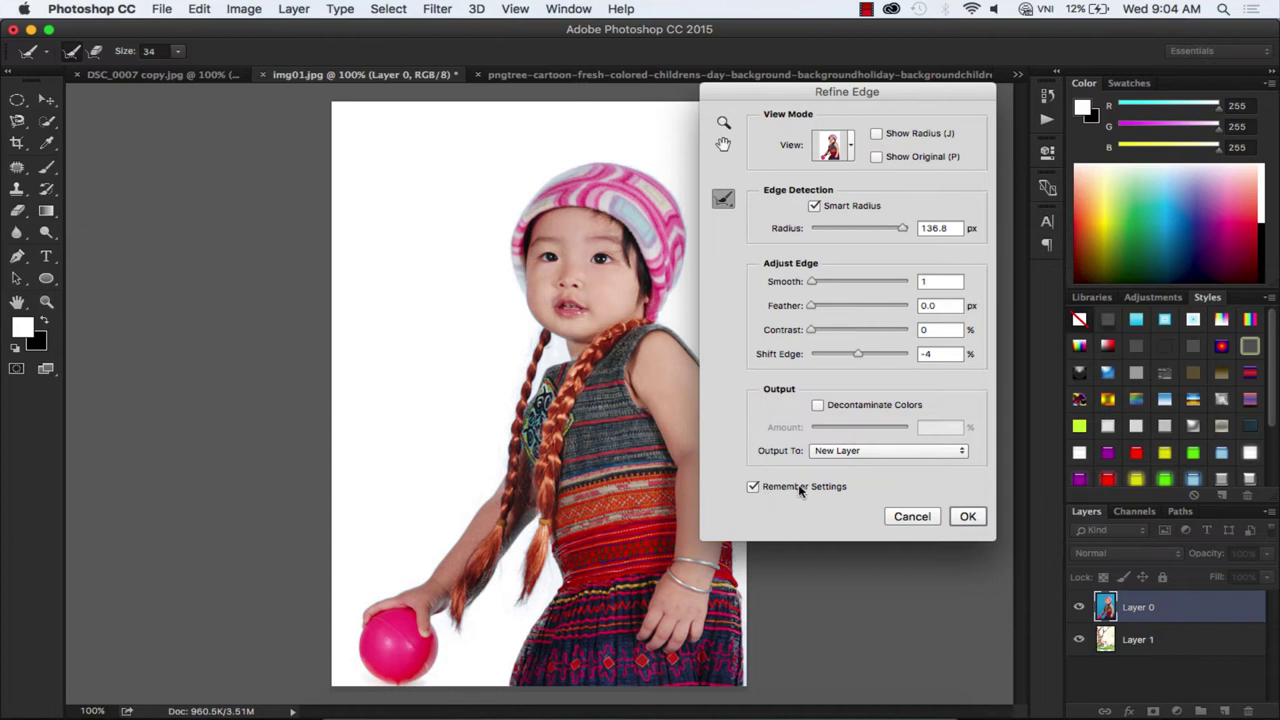
click(967, 517)
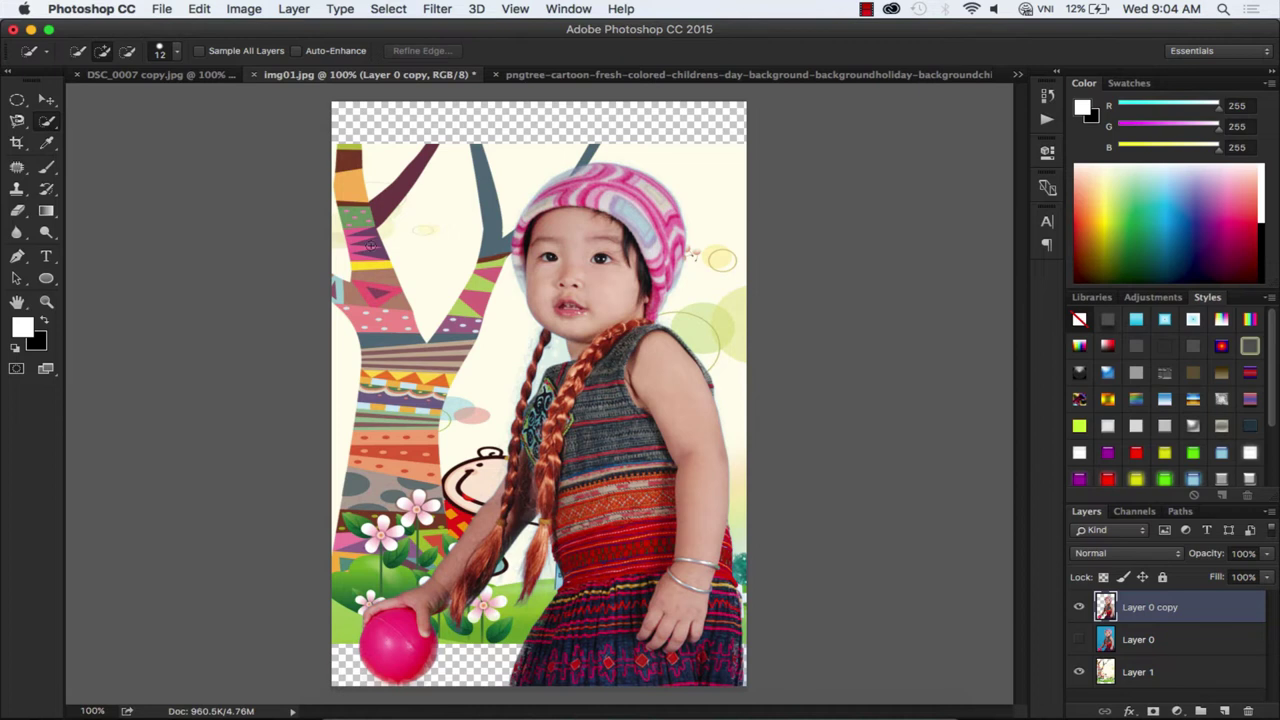
Zoom in on the braid and Magic Wand-select the pale-blue fringe beside it.
click(46, 100)
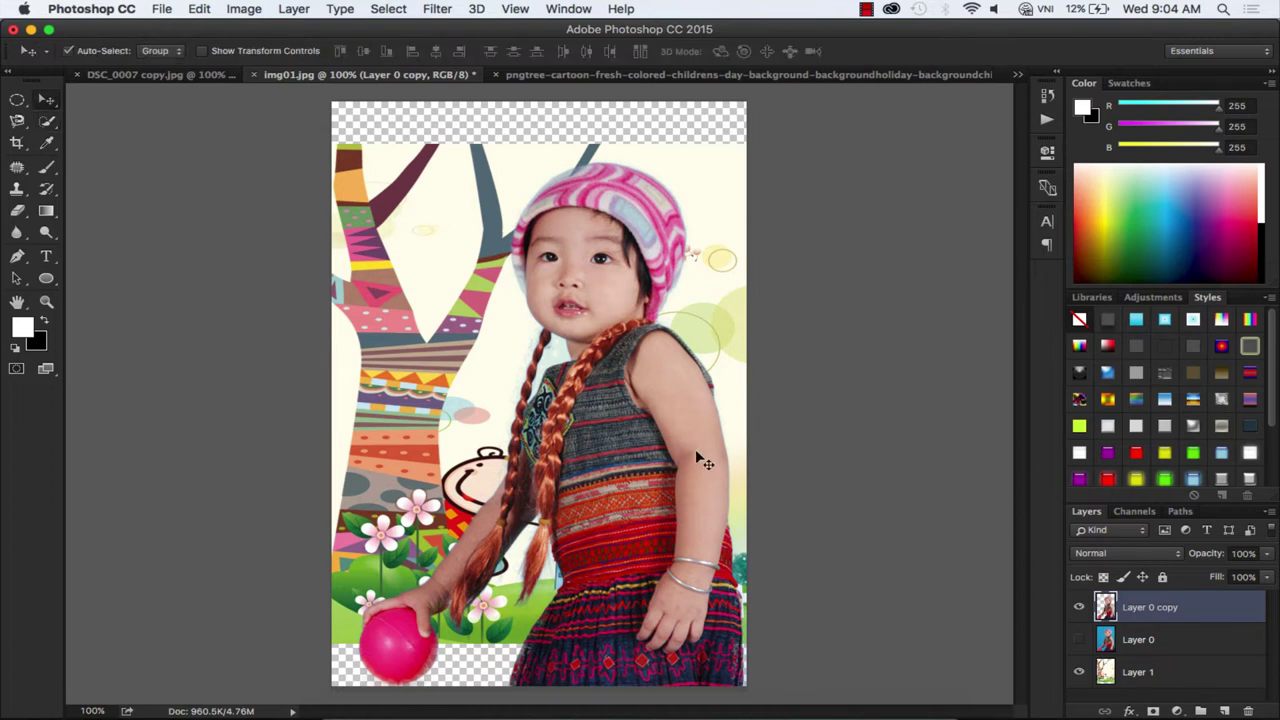
key(z)
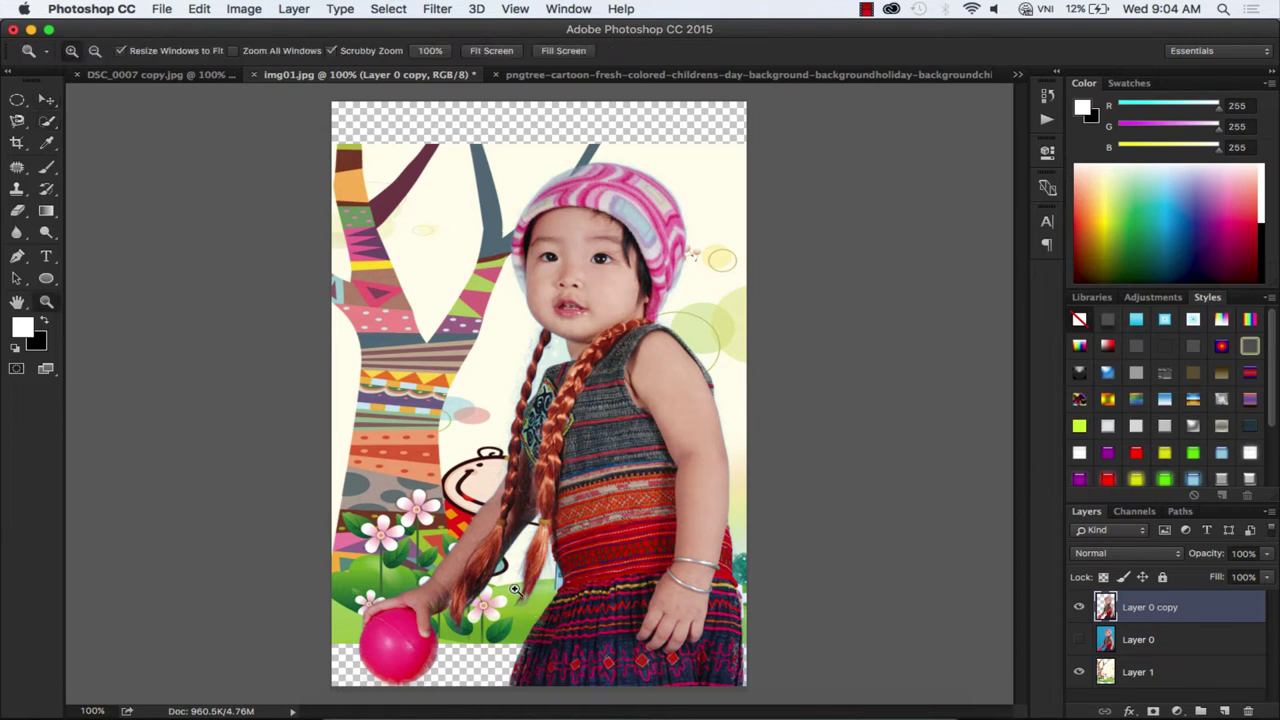
drag(493, 578, 543, 631)
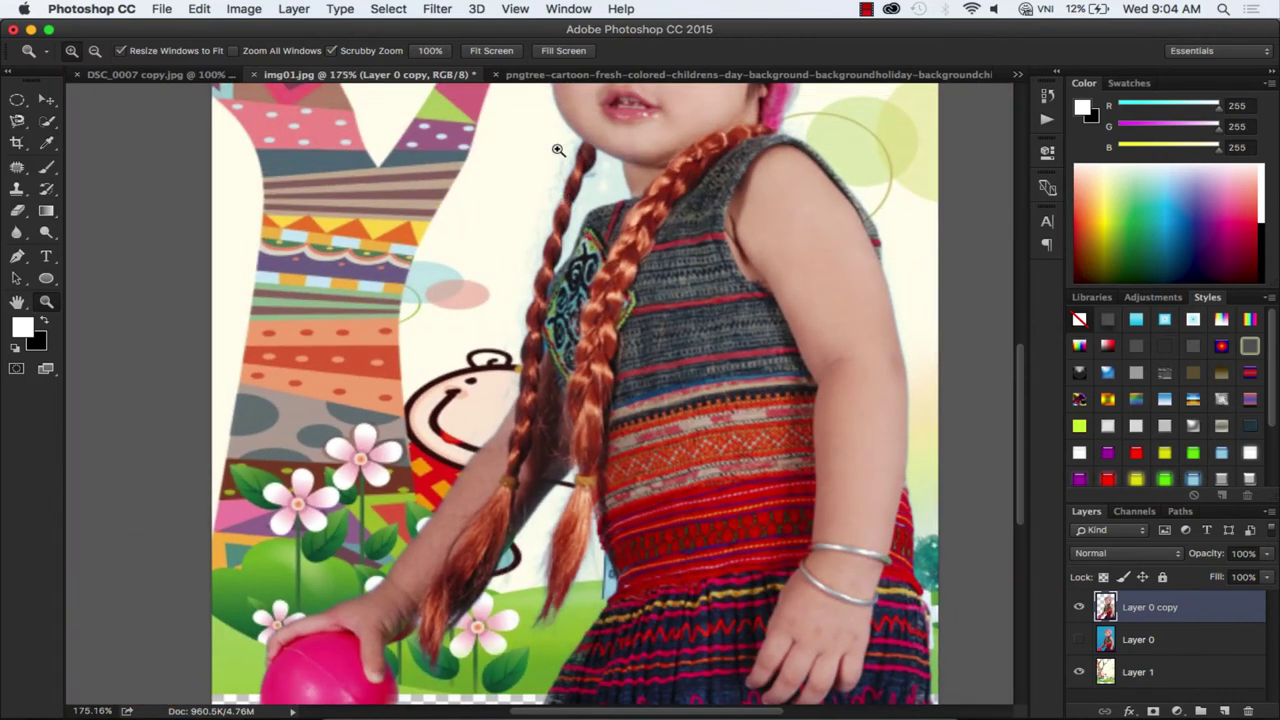
mouse_move(560, 150)
mouse_down()
mouse_move(607, 244)
mouse_move(615, 304)
mouse_up()
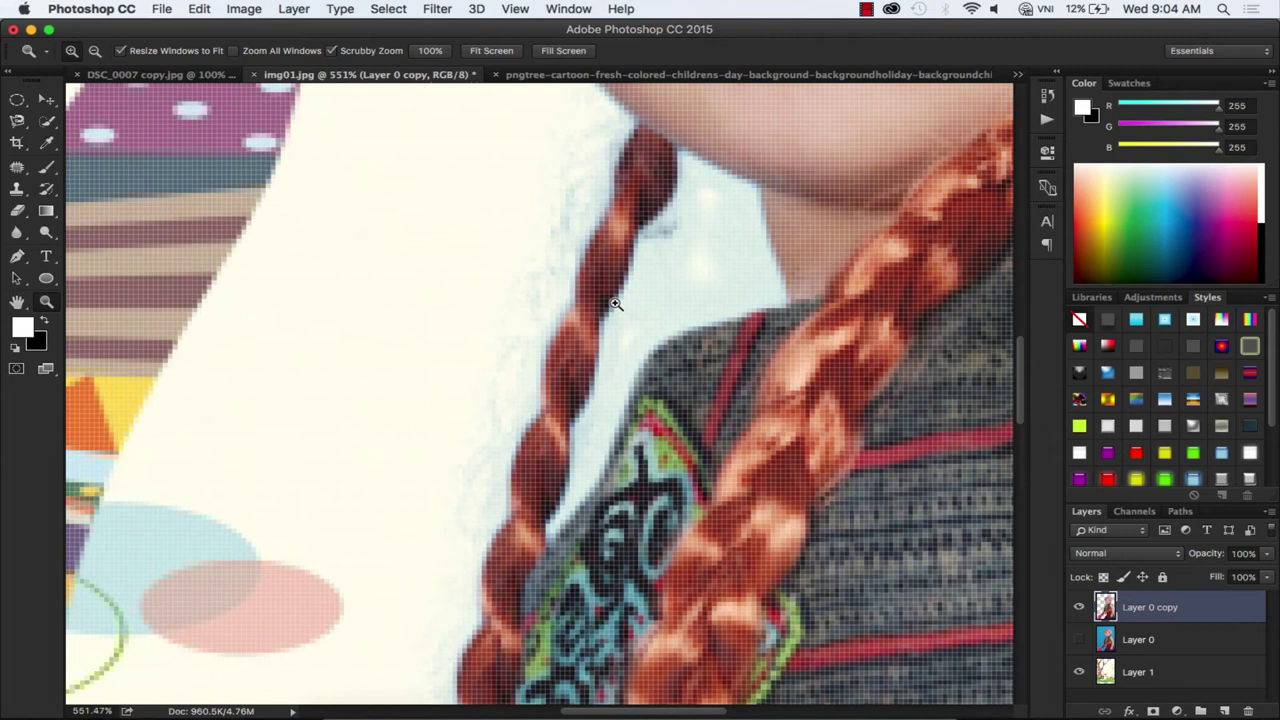
click(46, 120)
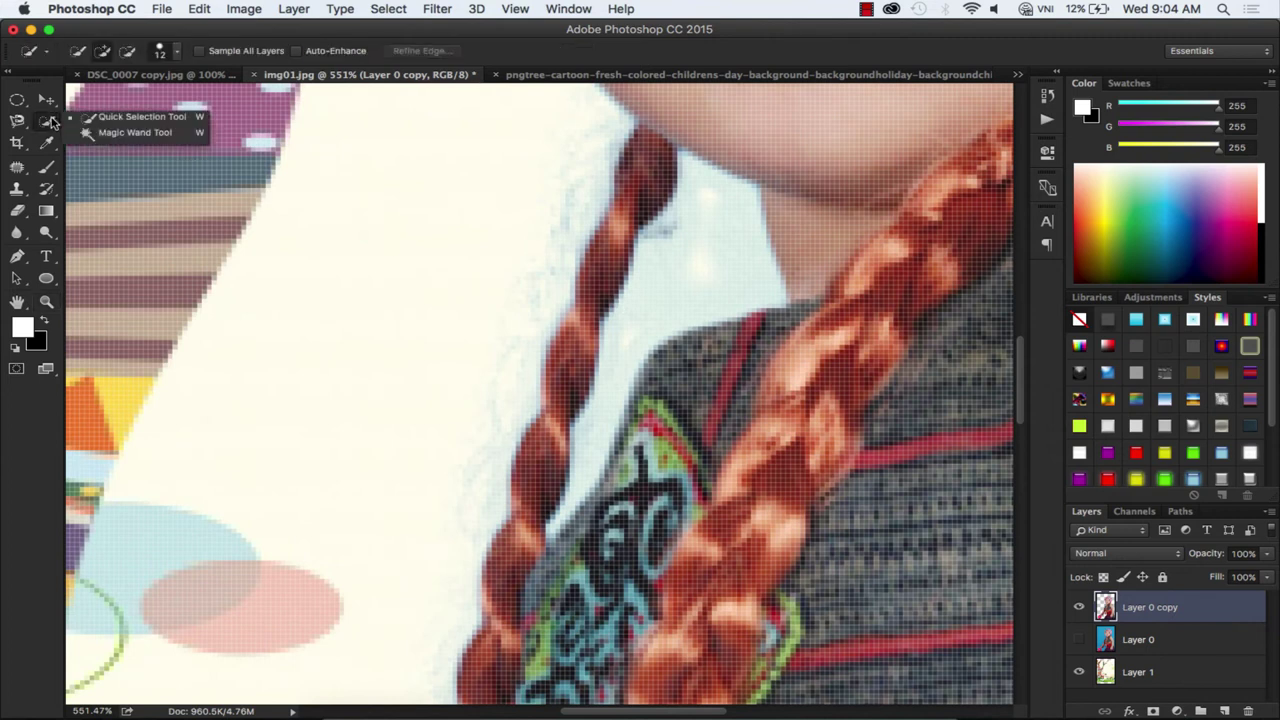
click(110, 142)
click(690, 224)
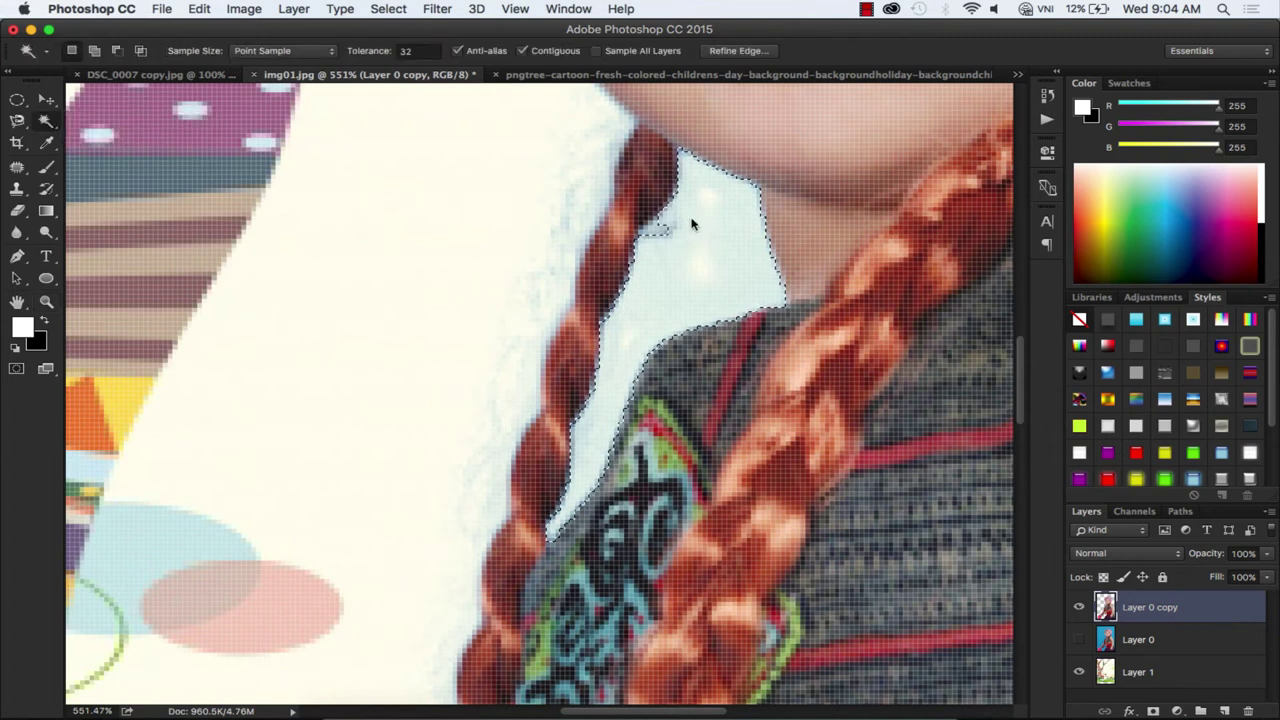
click(603, 151)
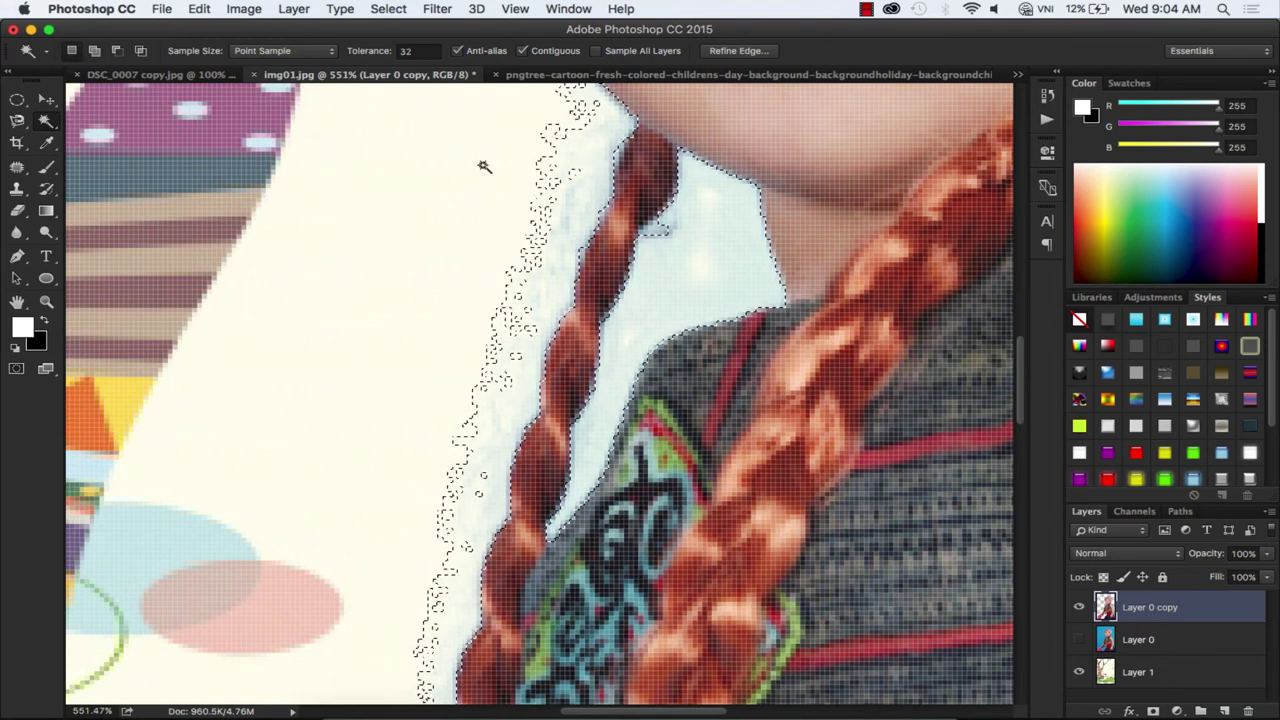
Feather the fringe selection by 1 px and delete it.
click(388, 9)
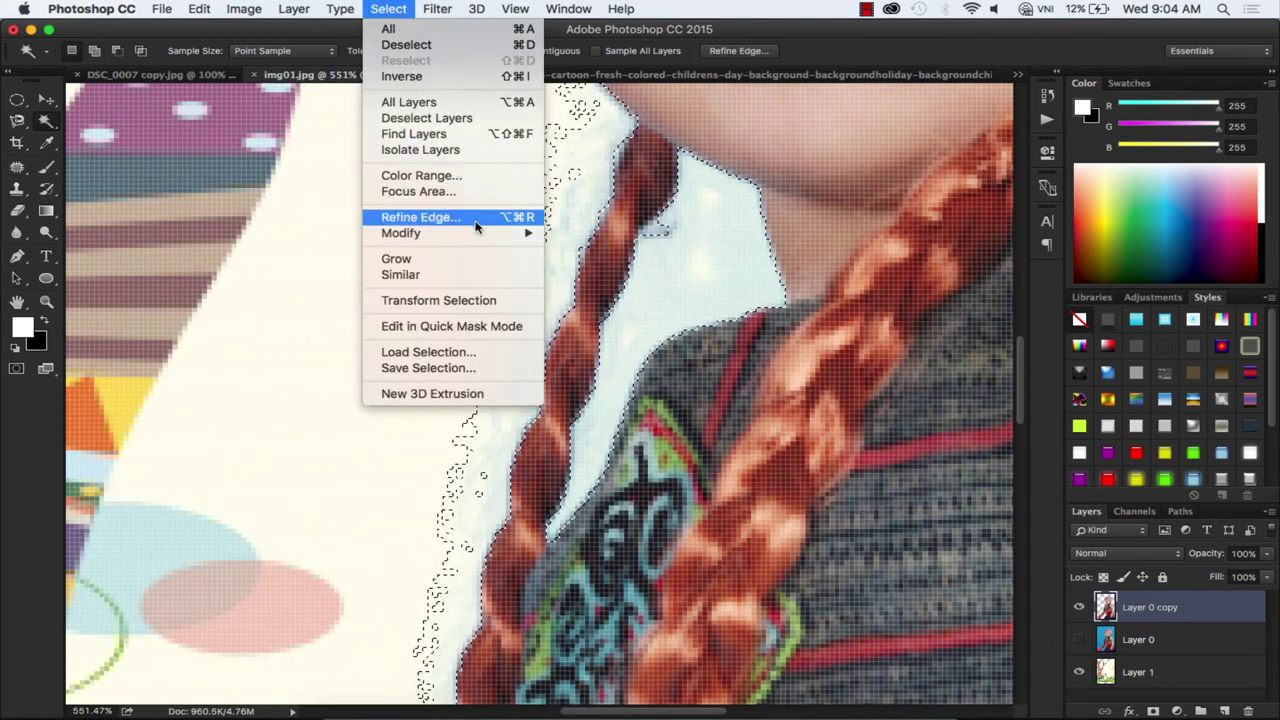
mouse_move(401, 233)
click(606, 297)
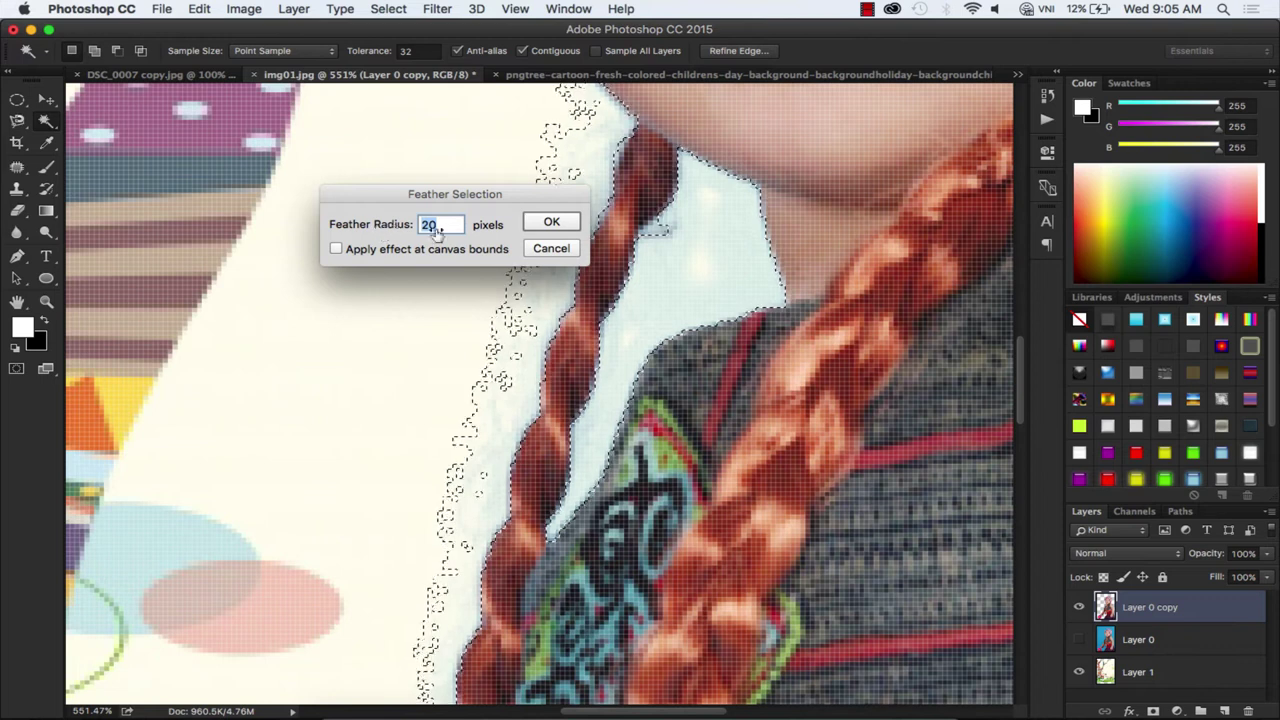
click(549, 223)
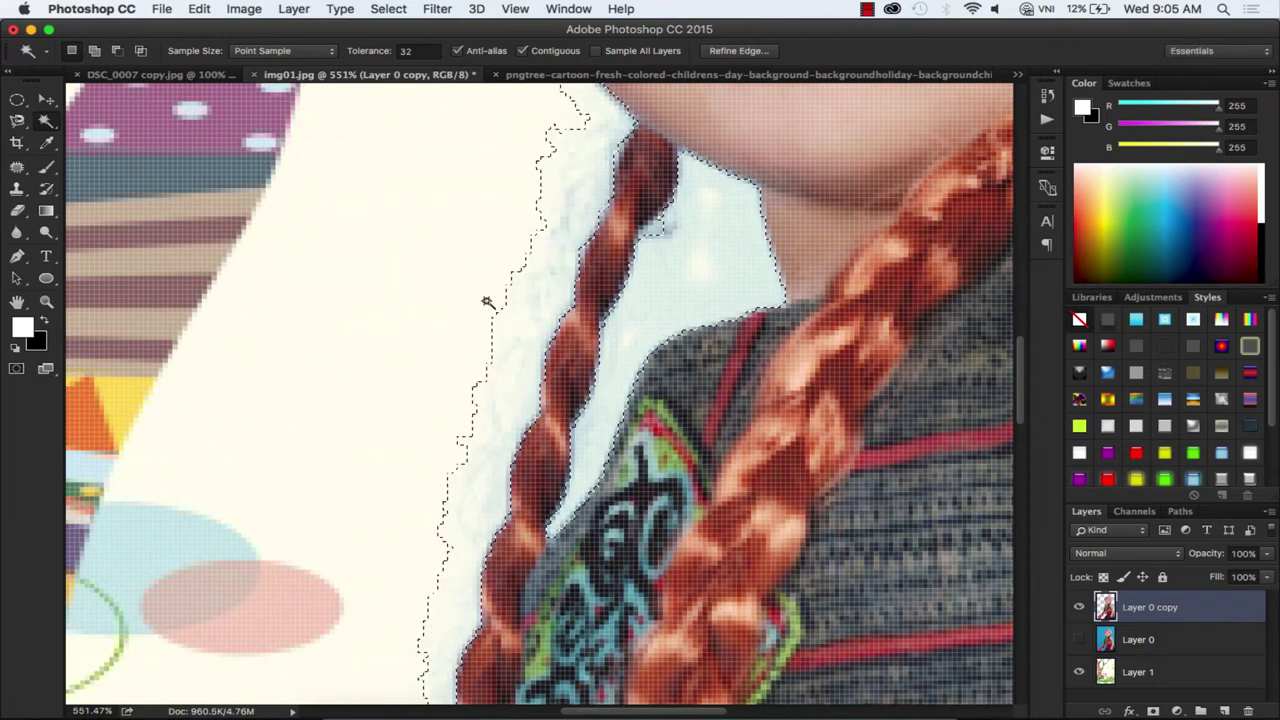
key(Delete)
Deselect, zoom out to the whole image, and select the cartoon background Layer 1.
key(ctrl+d)
key(ctrl+minus)
key(ctrl+minus)
key(ctrl+minus)
key(ctrl+minus)
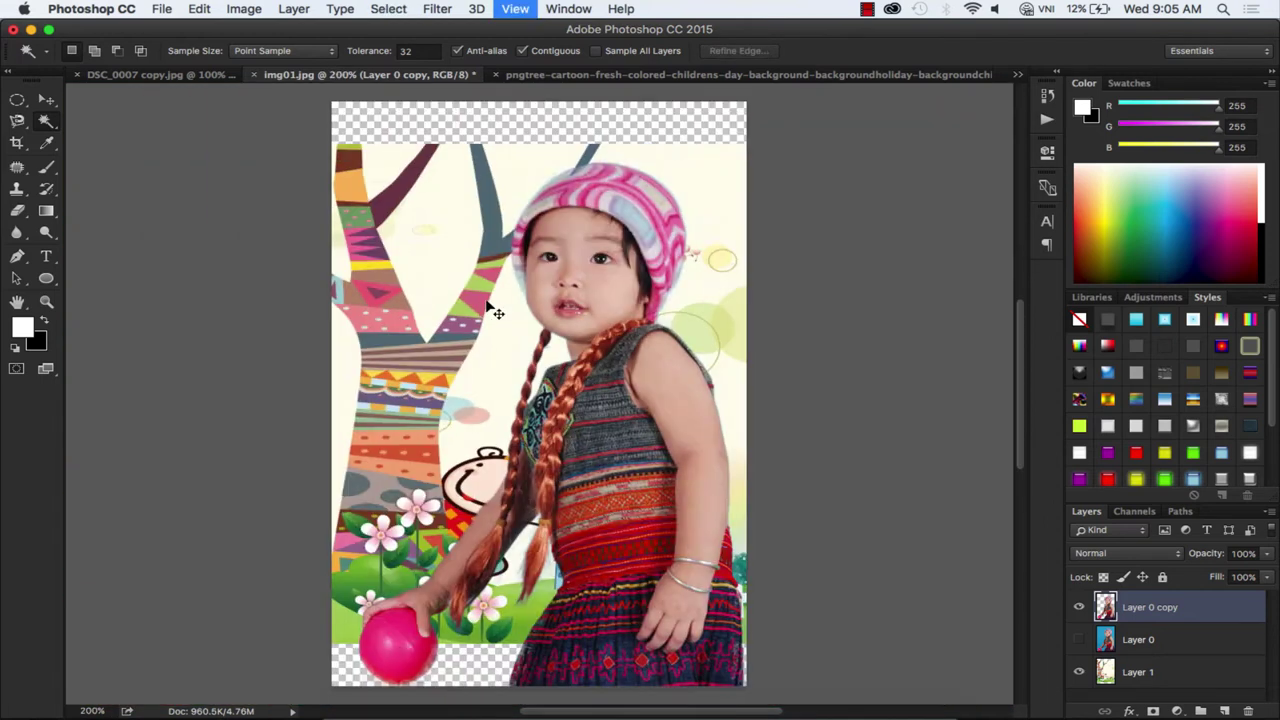
key(ctrl+minus)
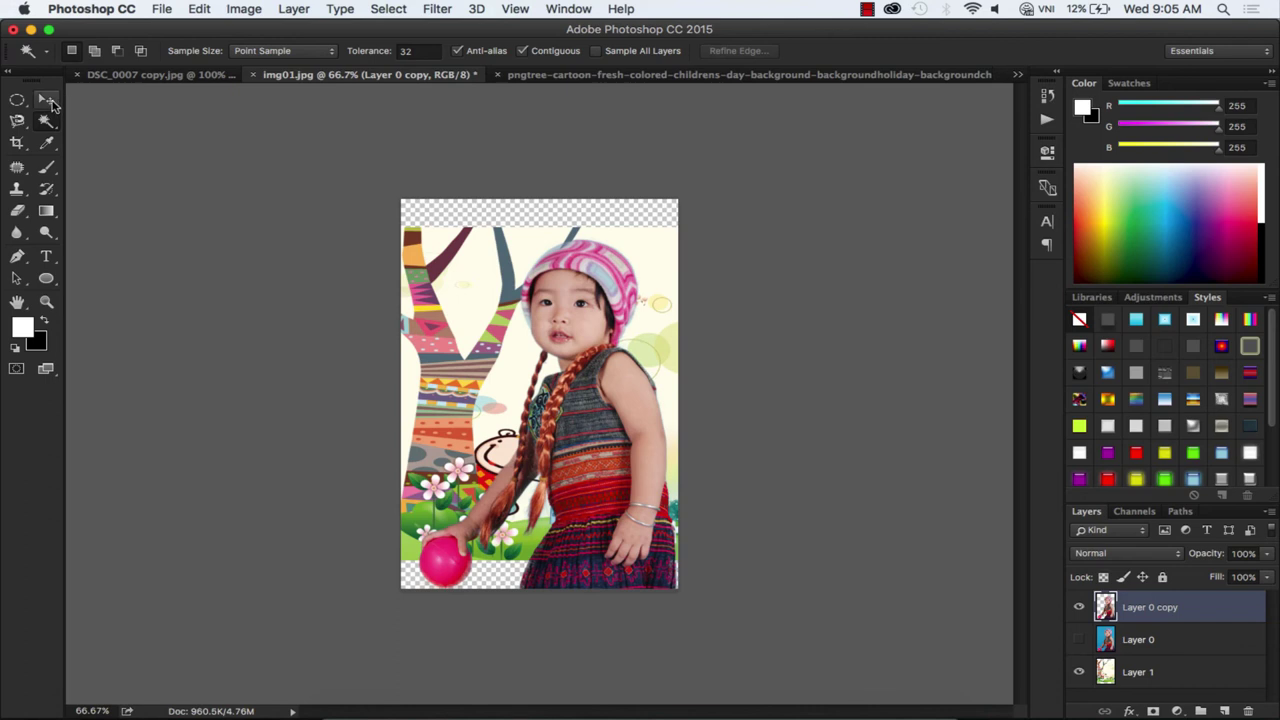
click(47, 100)
click(1131, 680)
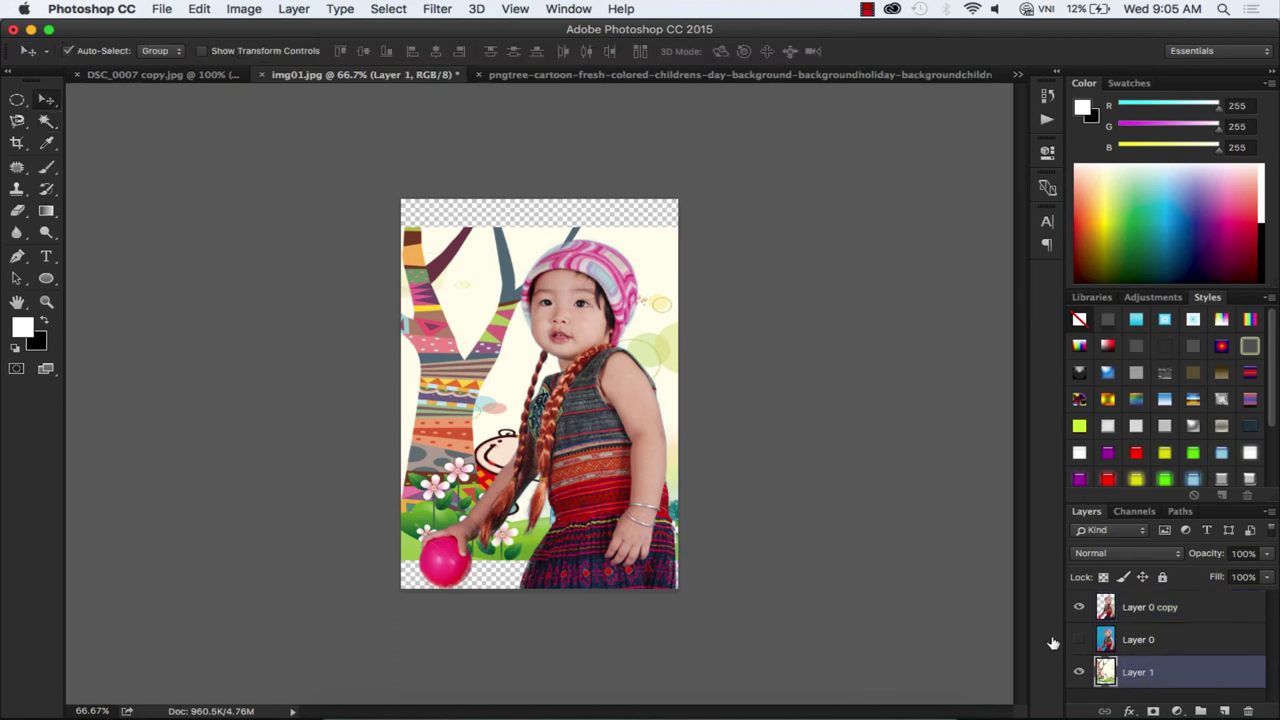
Free-transform Layer 1 to about 124% and shift it 33 px left.
key(ctrl+t)
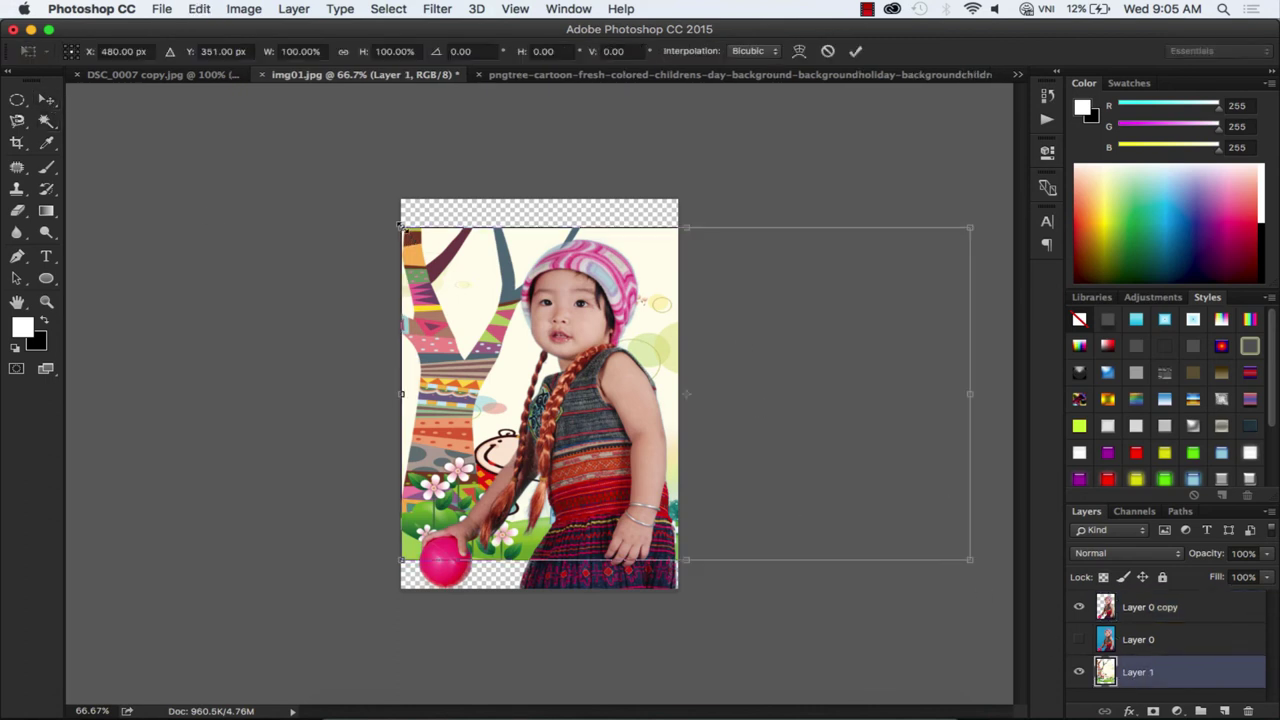
drag(401, 228, 246, 138)
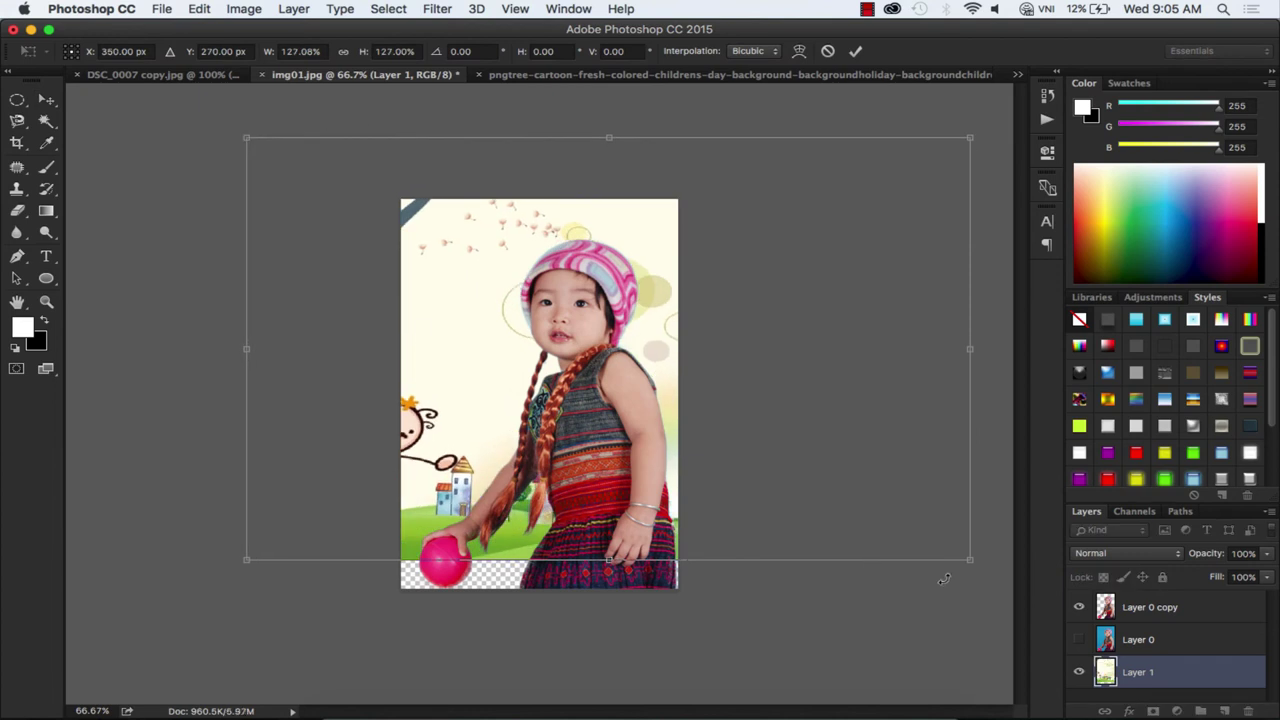
drag(968, 563, 1096, 633)
mouse_move(745, 508)
mouse_down()
mouse_move(760, 517)
mouse_move(326, 151)
mouse_move(326, 185)
mouse_up()
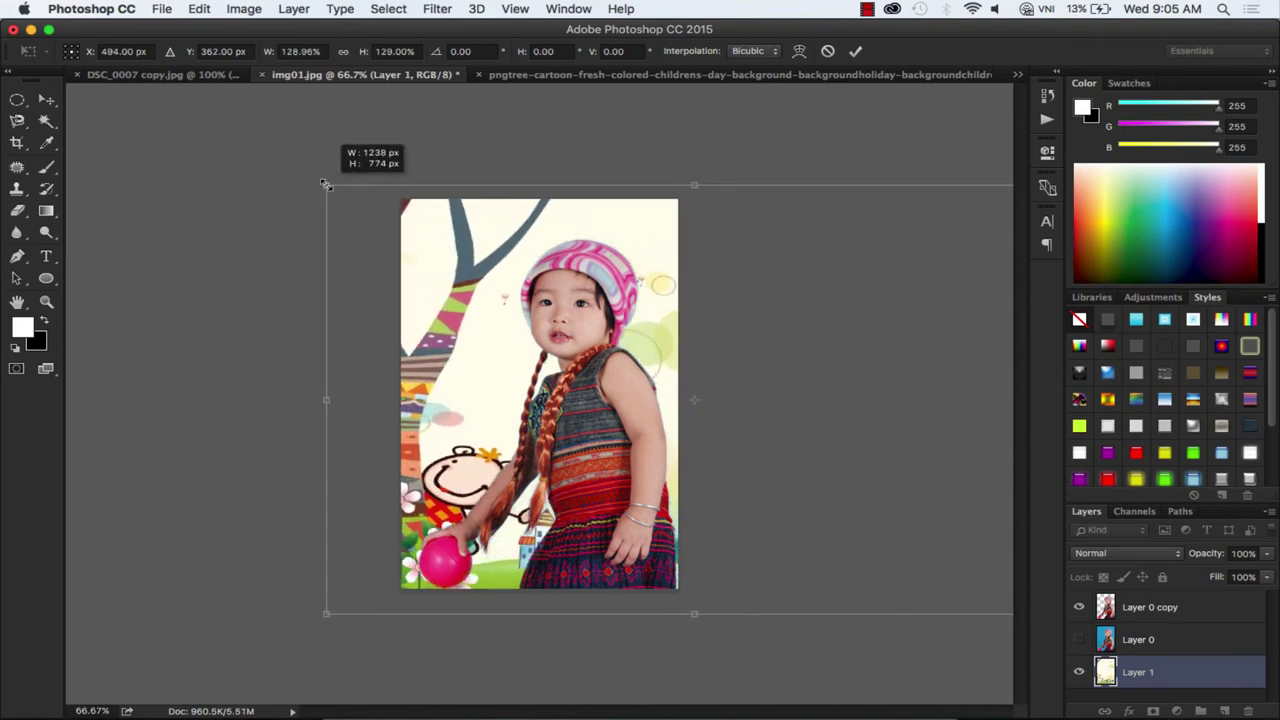
drag(329, 615, 369, 611)
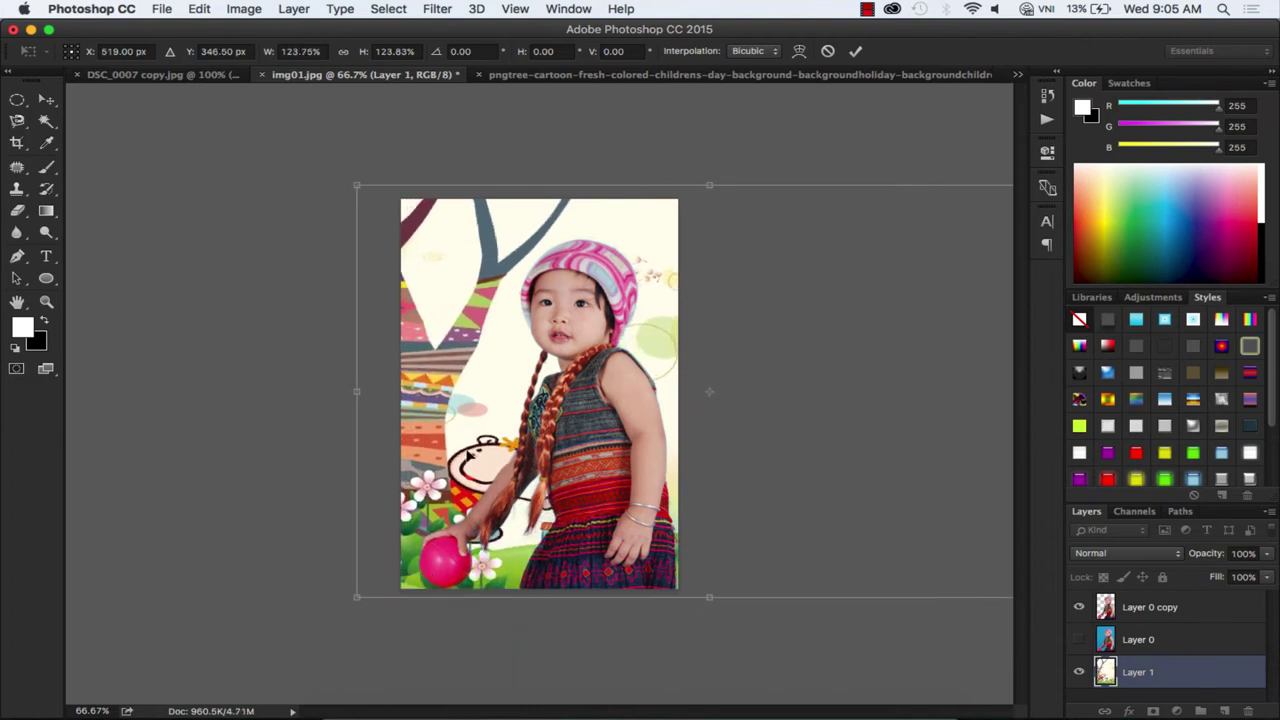
mouse_move(468, 422)
mouse_down()
mouse_move(505, 422)
mouse_move(451, 426)
mouse_up()
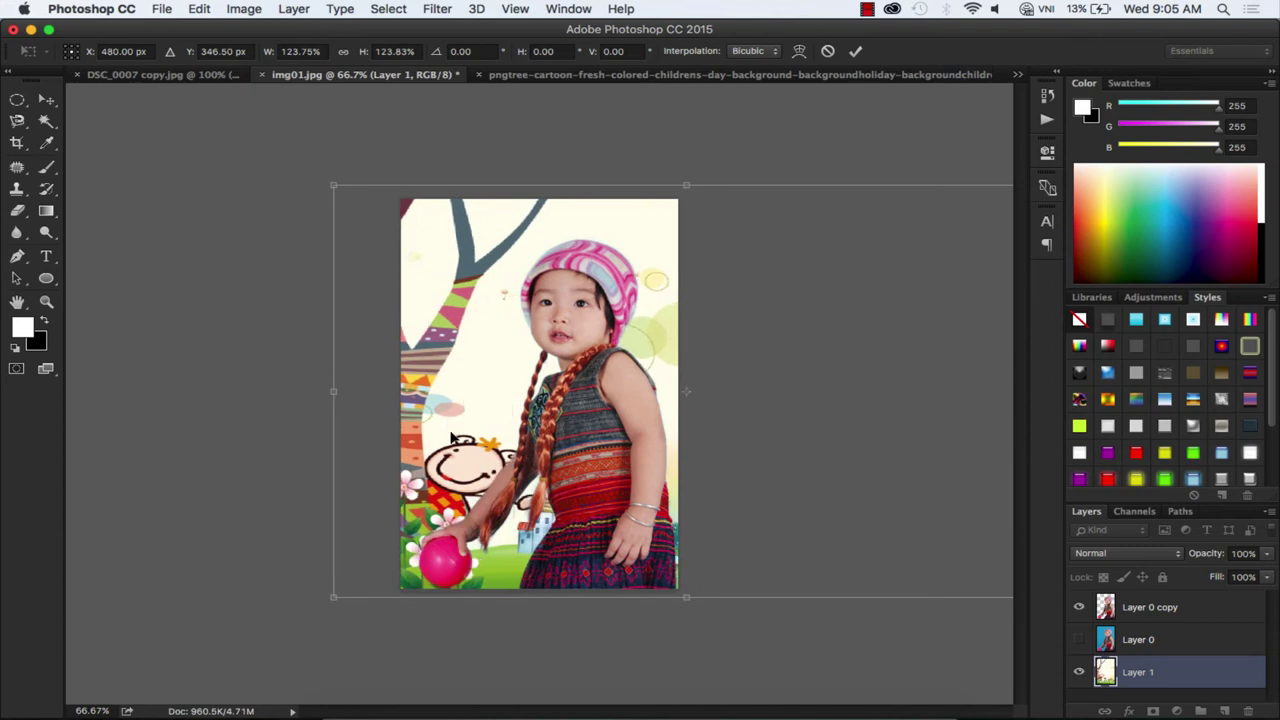
key(Return)
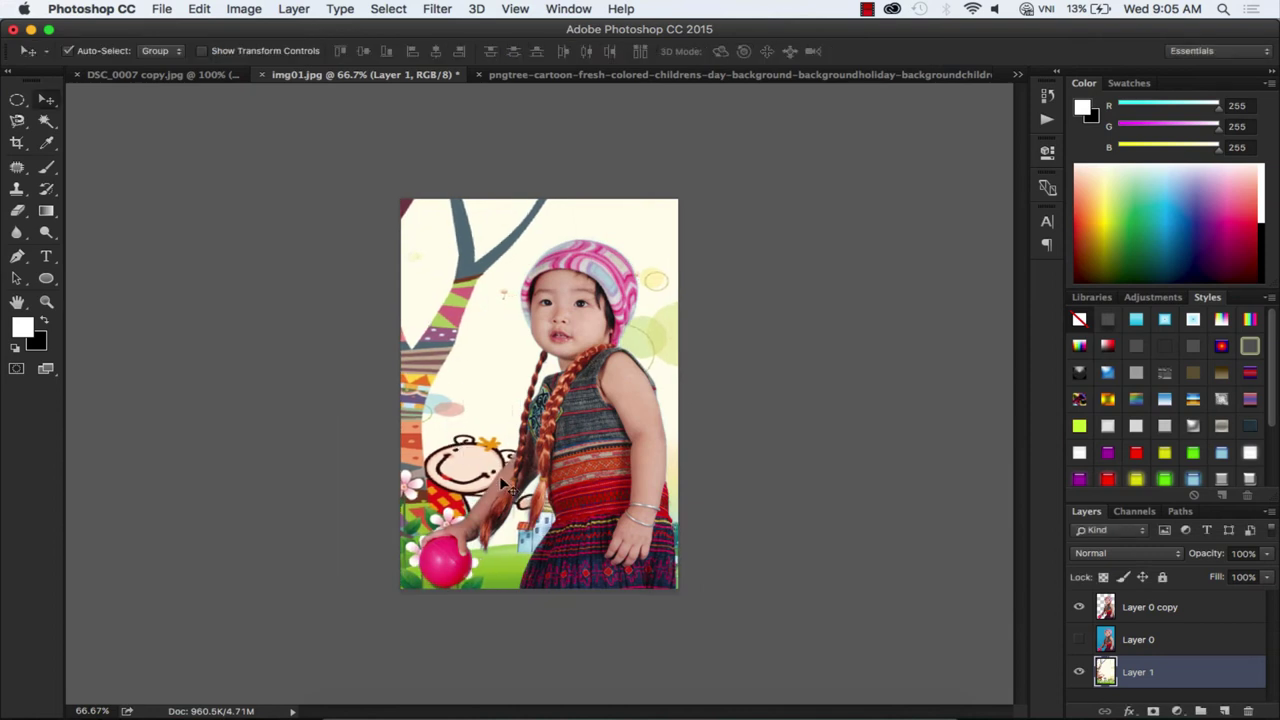
Rotate img3.JPG 90° counter-clockwise so the boy stands upright, and zoom on his face.
key(z)
click(511, 459)
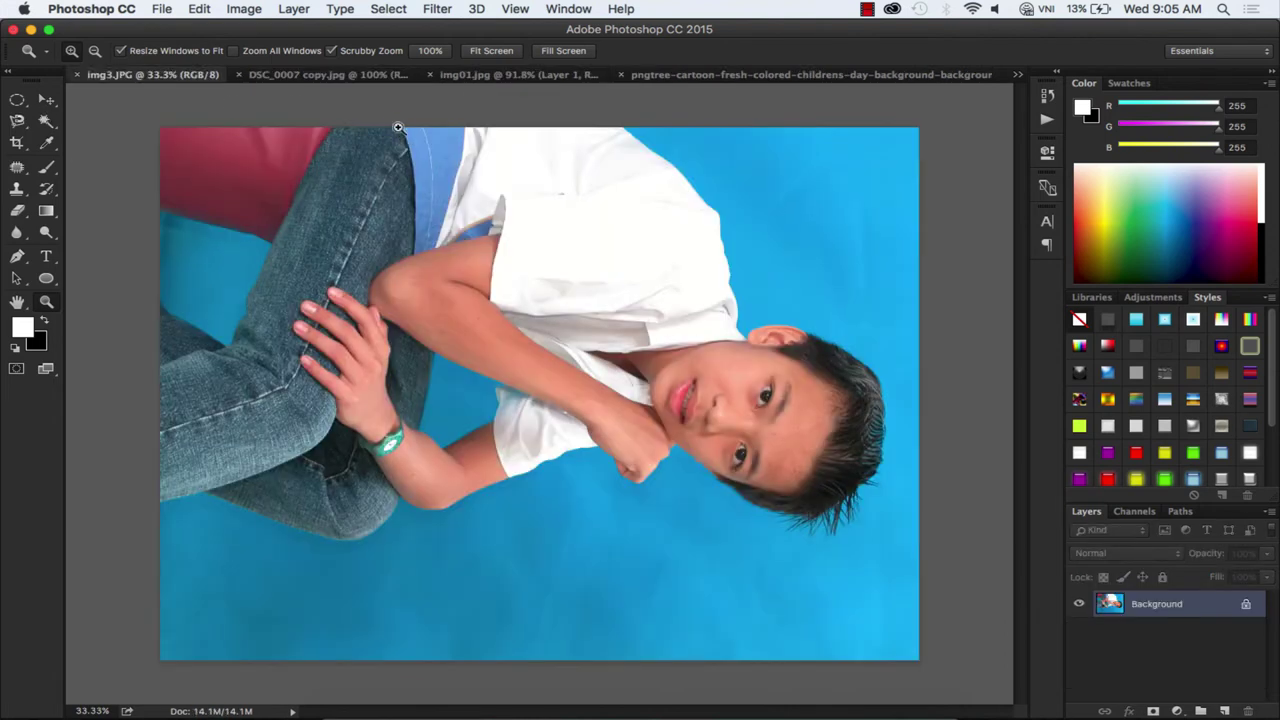
click(244, 9)
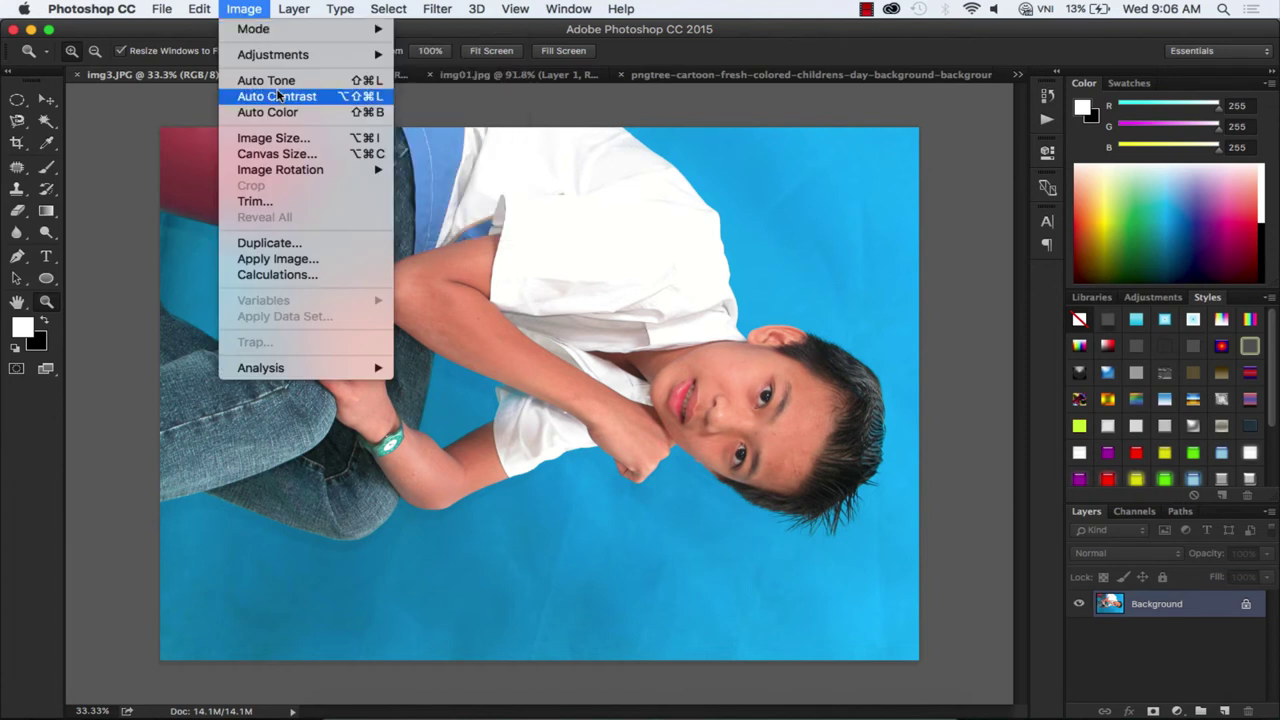
mouse_move(281, 170)
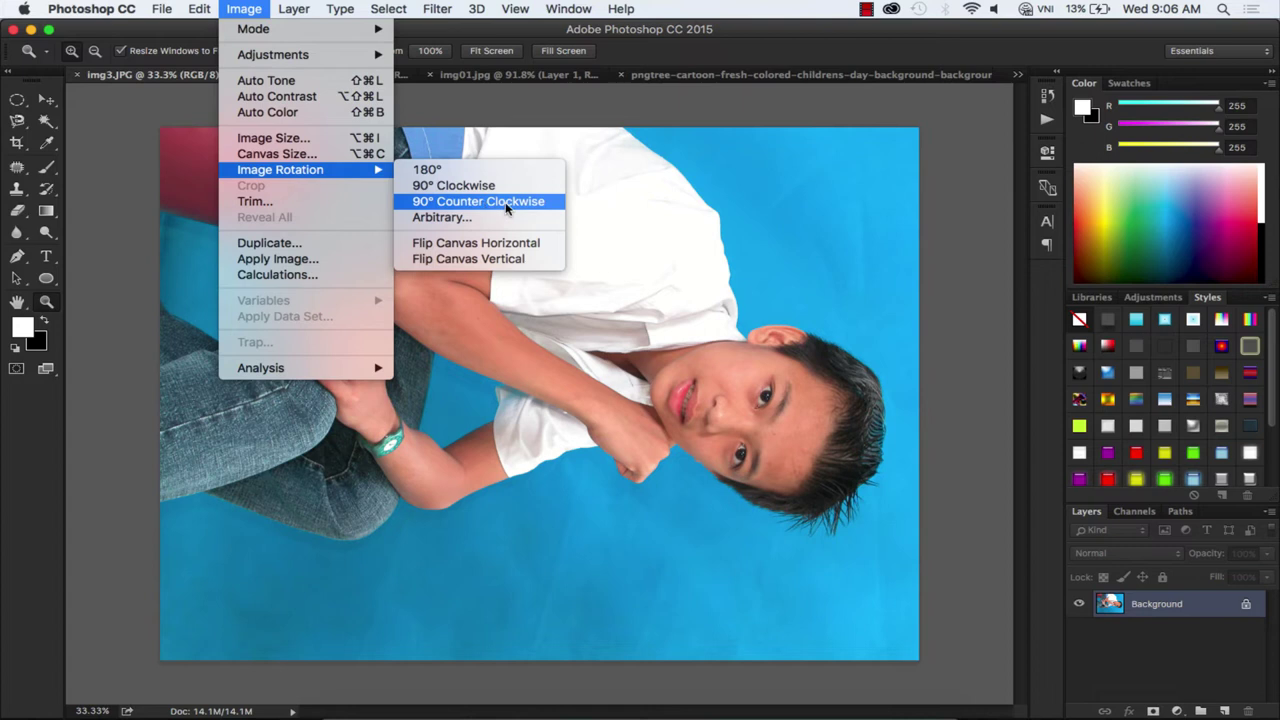
click(507, 201)
drag(663, 296, 677, 321)
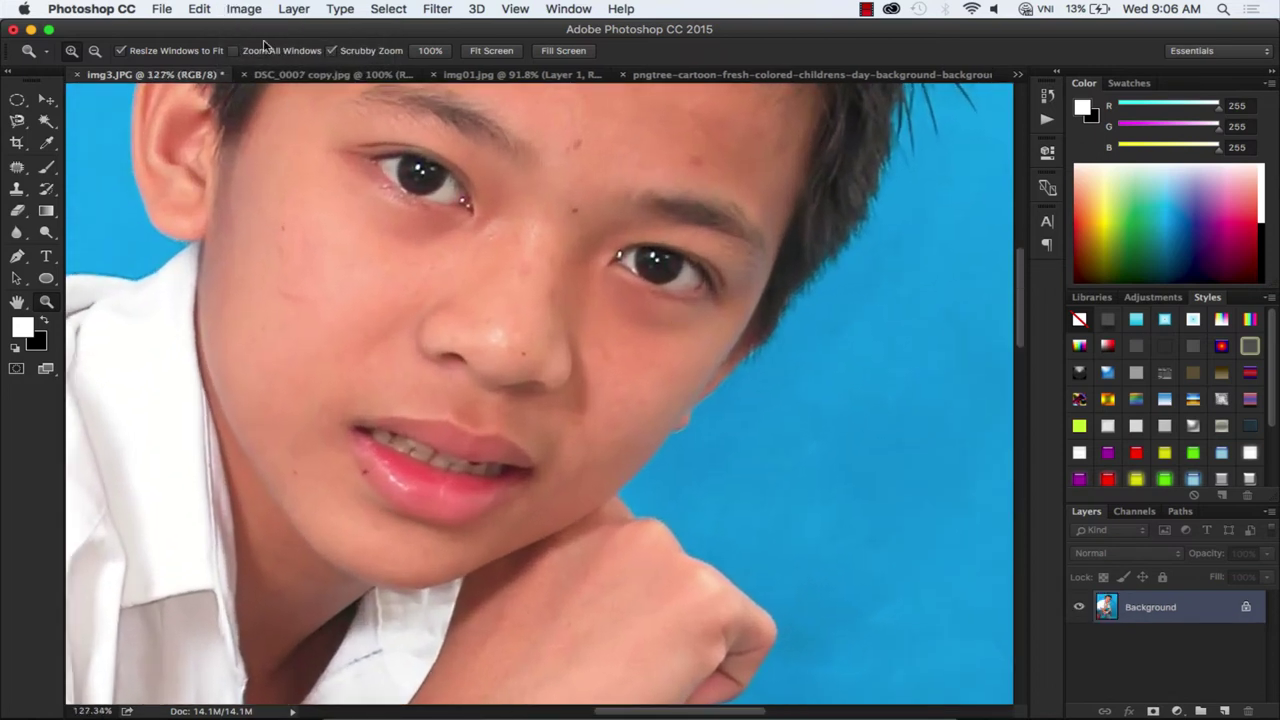
click(243, 9)
mouse_move(273, 55)
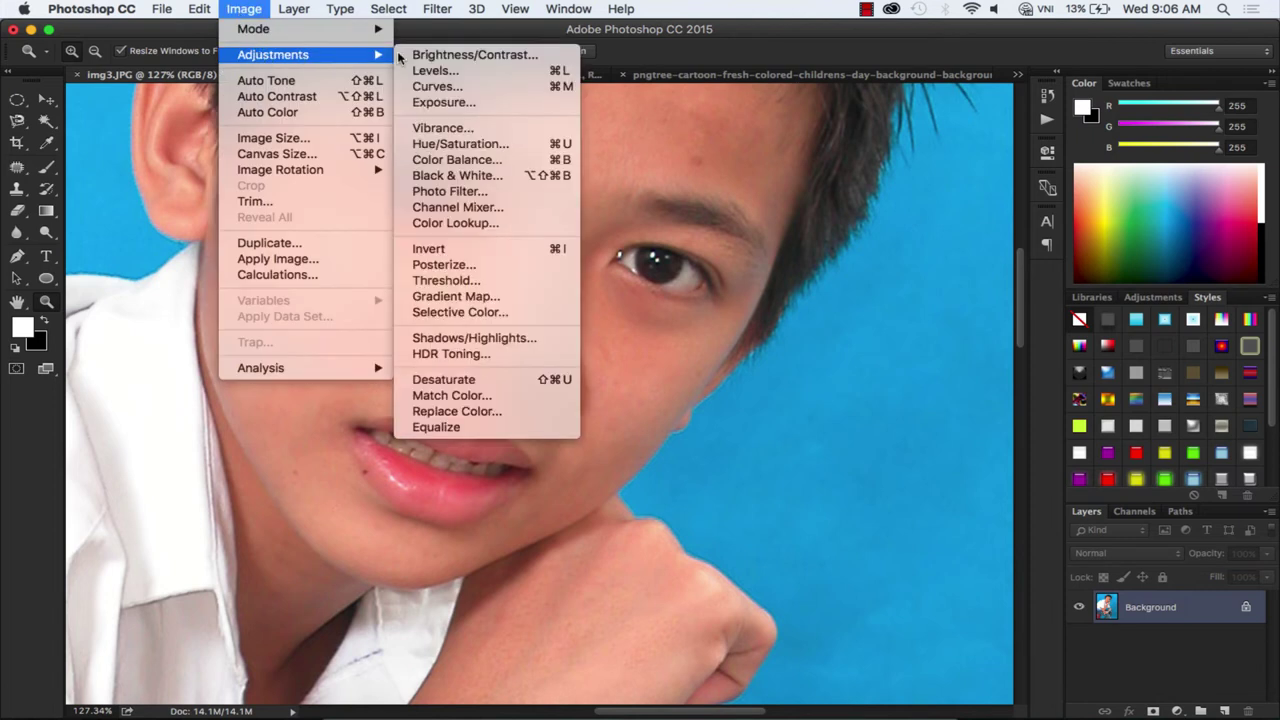
Apply Brightness/Contrast of 29 and 3 to the boy's photo, then zoom in on his forehead.
click(480, 53)
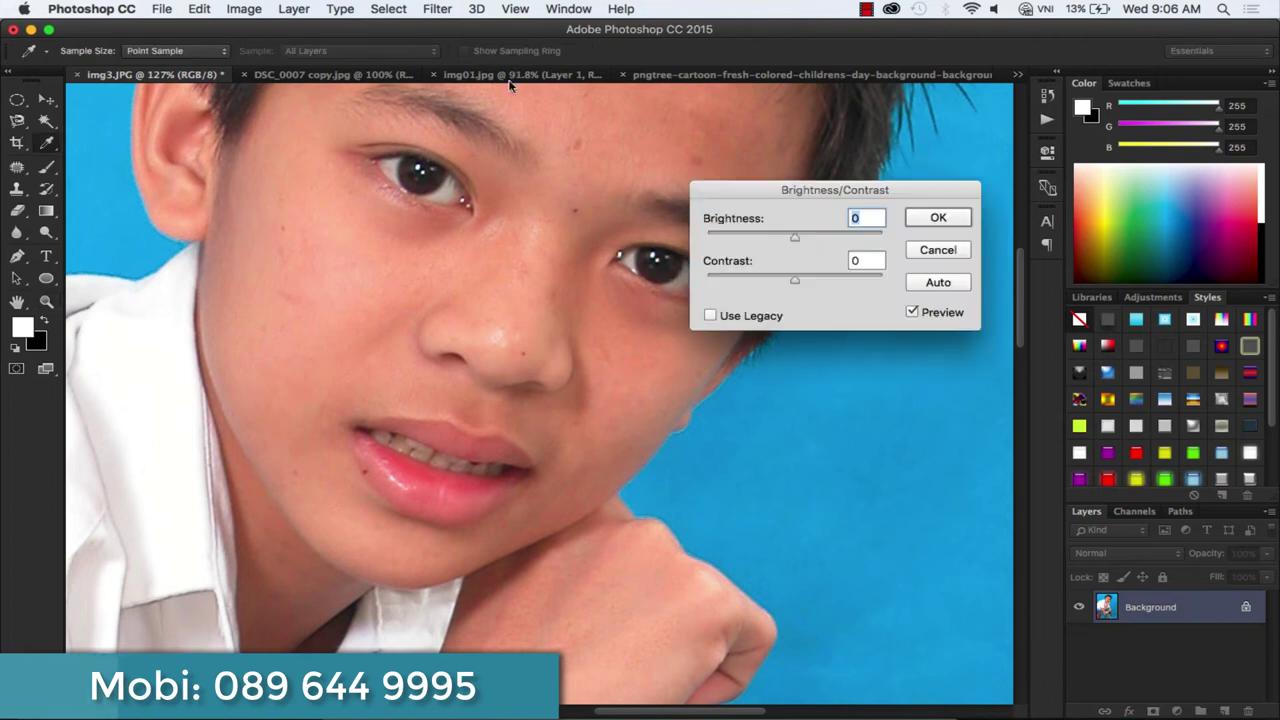
drag(795, 238, 811, 240)
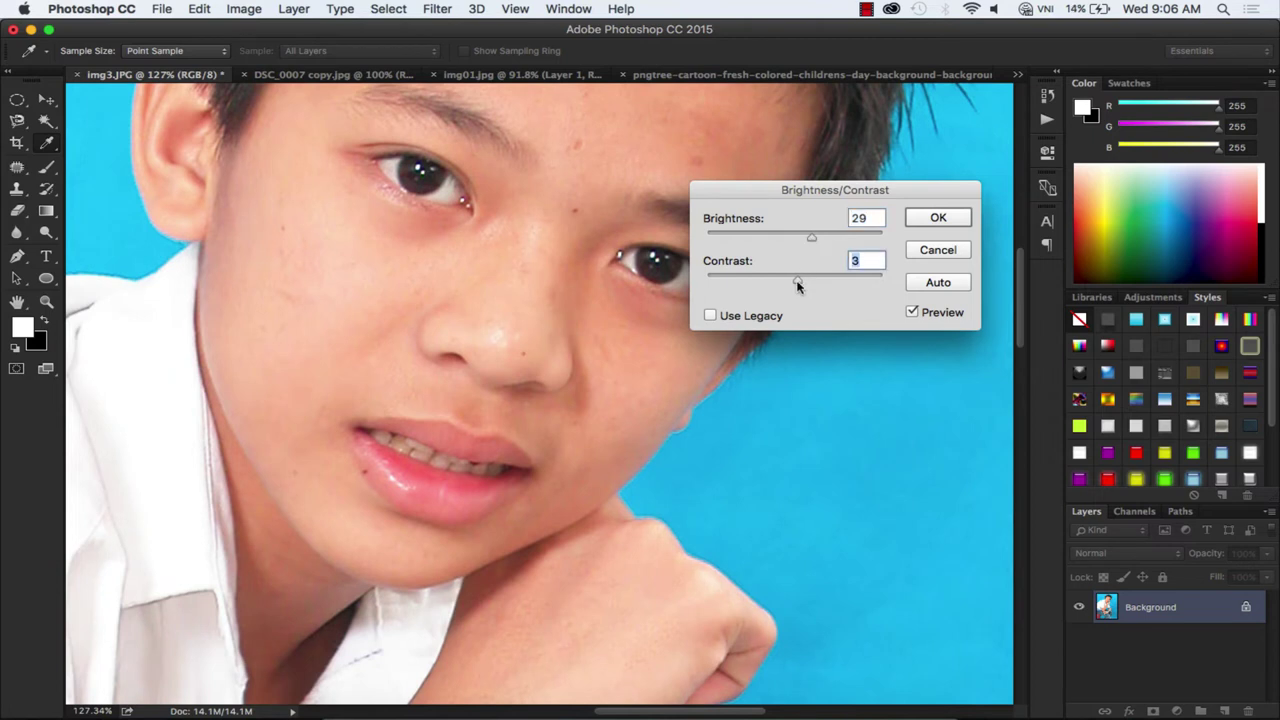
key(Return)
key(z)
drag(623, 323, 625, 405)
drag(567, 307, 609, 371)
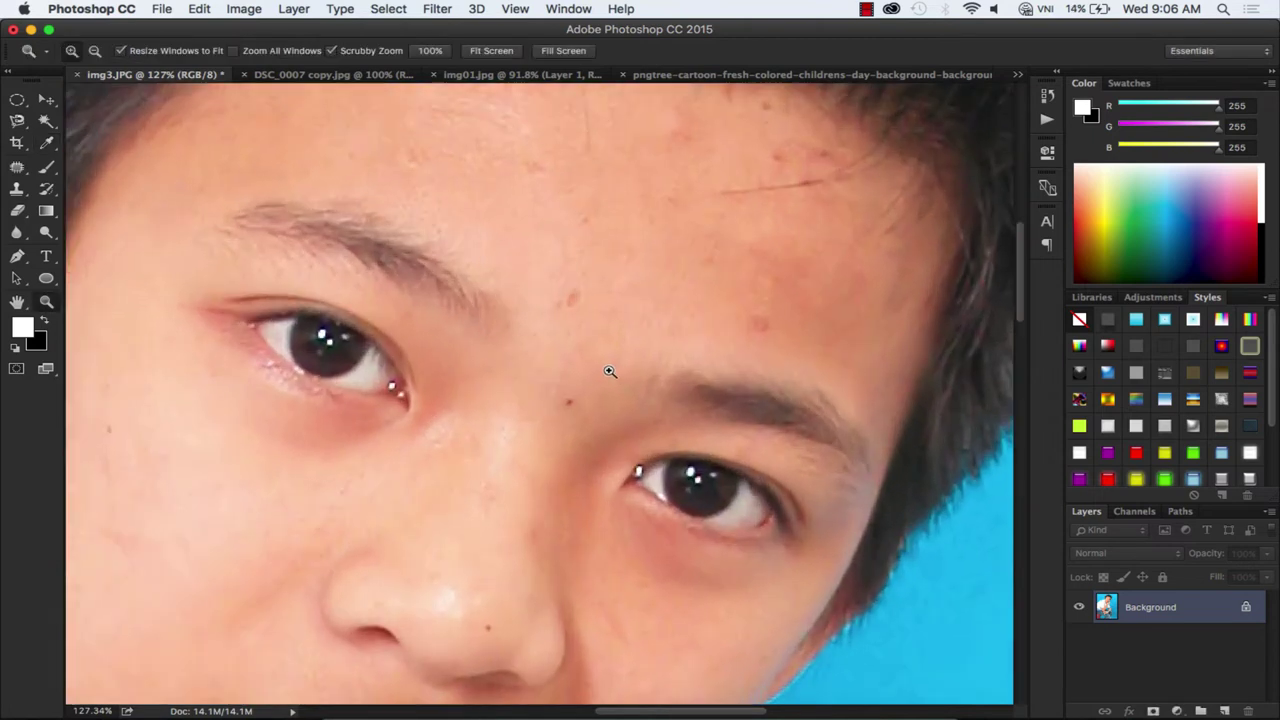
Heal the blemishes on the boy's forehead with a smaller Spot Healing Brush.
click(17, 167)
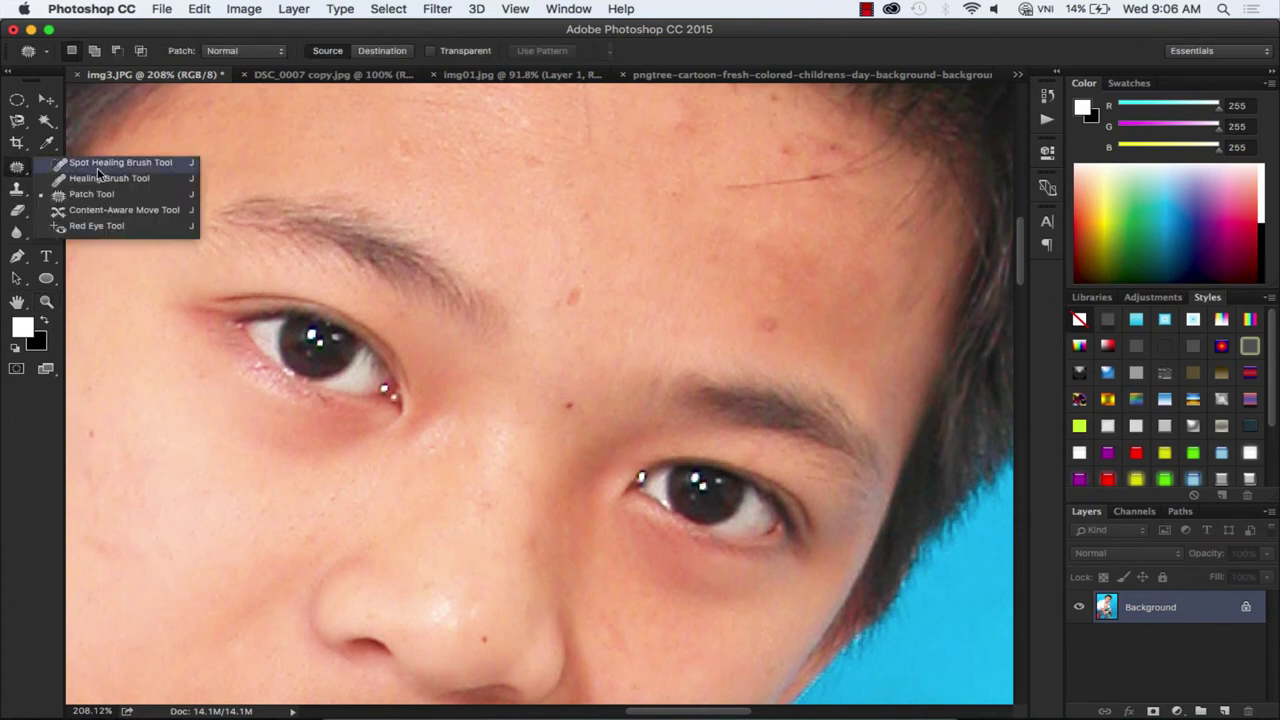
click(98, 163)
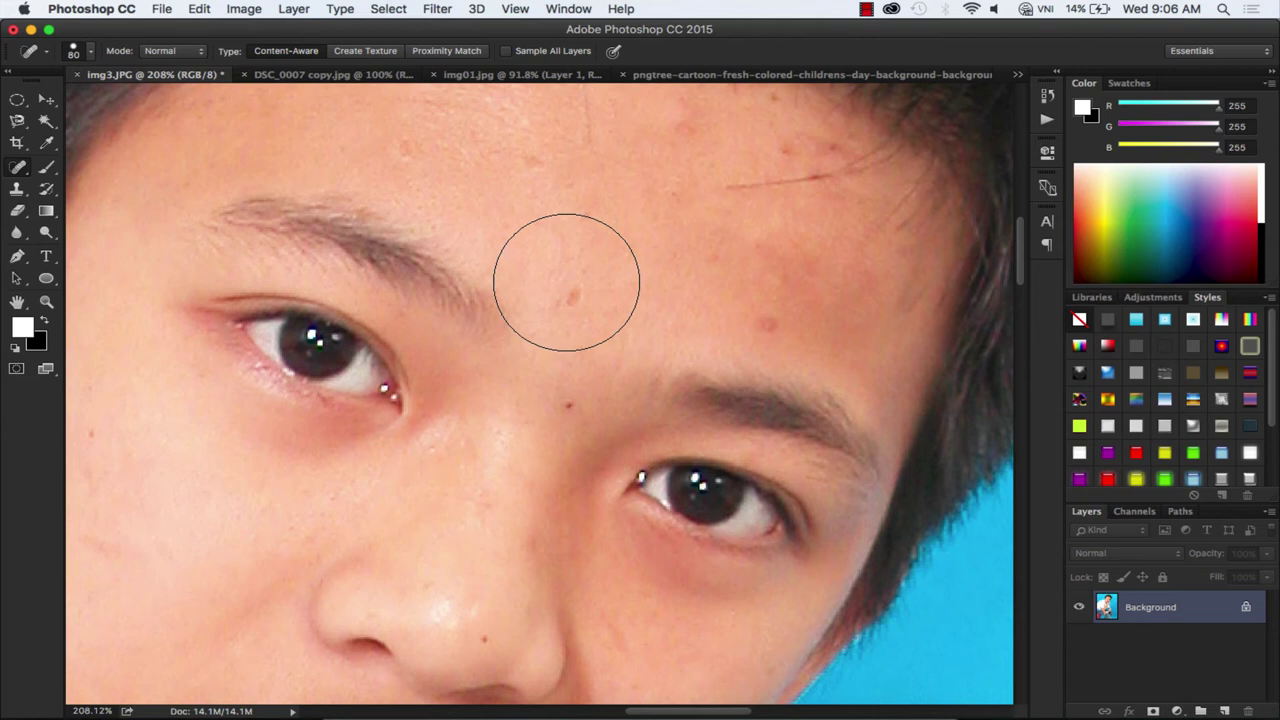
key(bracketleft)
key(bracketleft)
key(bracketleft)
key(bracketleft)
key(bracketleft)
key(bracketleft)
click(570, 296)
click(762, 323)
click(831, 143)
key(bracketleft)
click(683, 120)
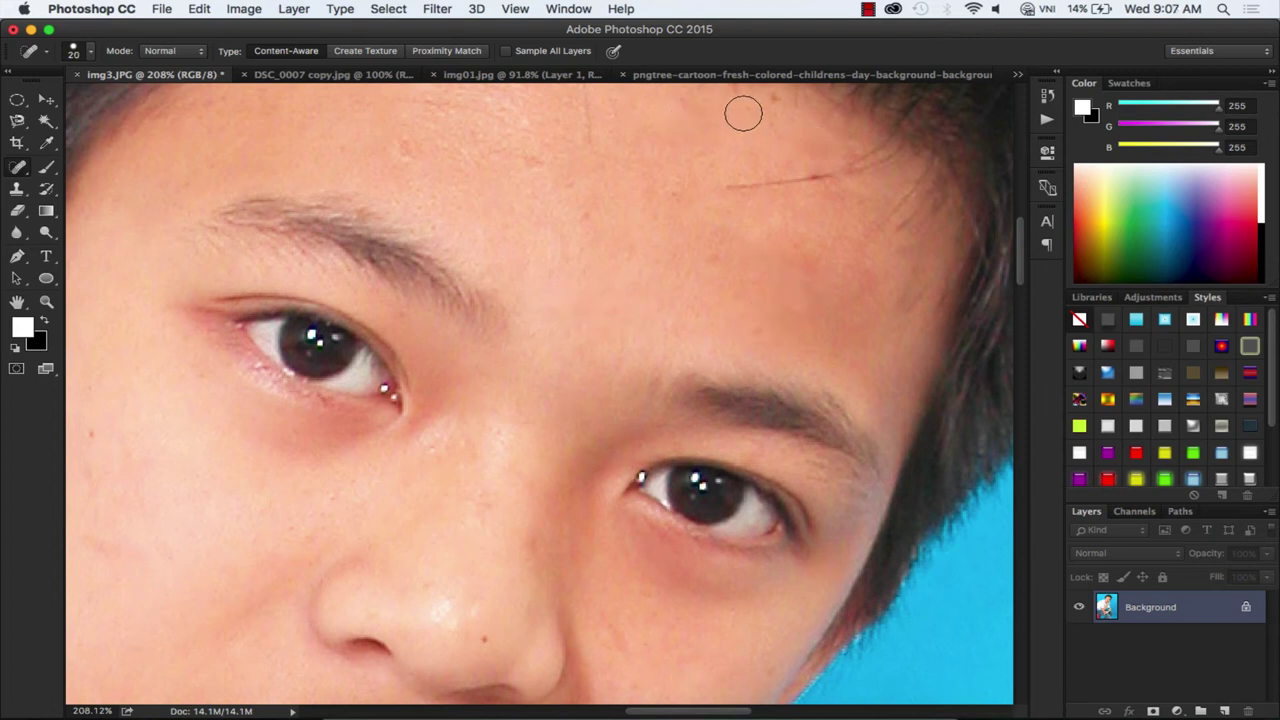
click(669, 193)
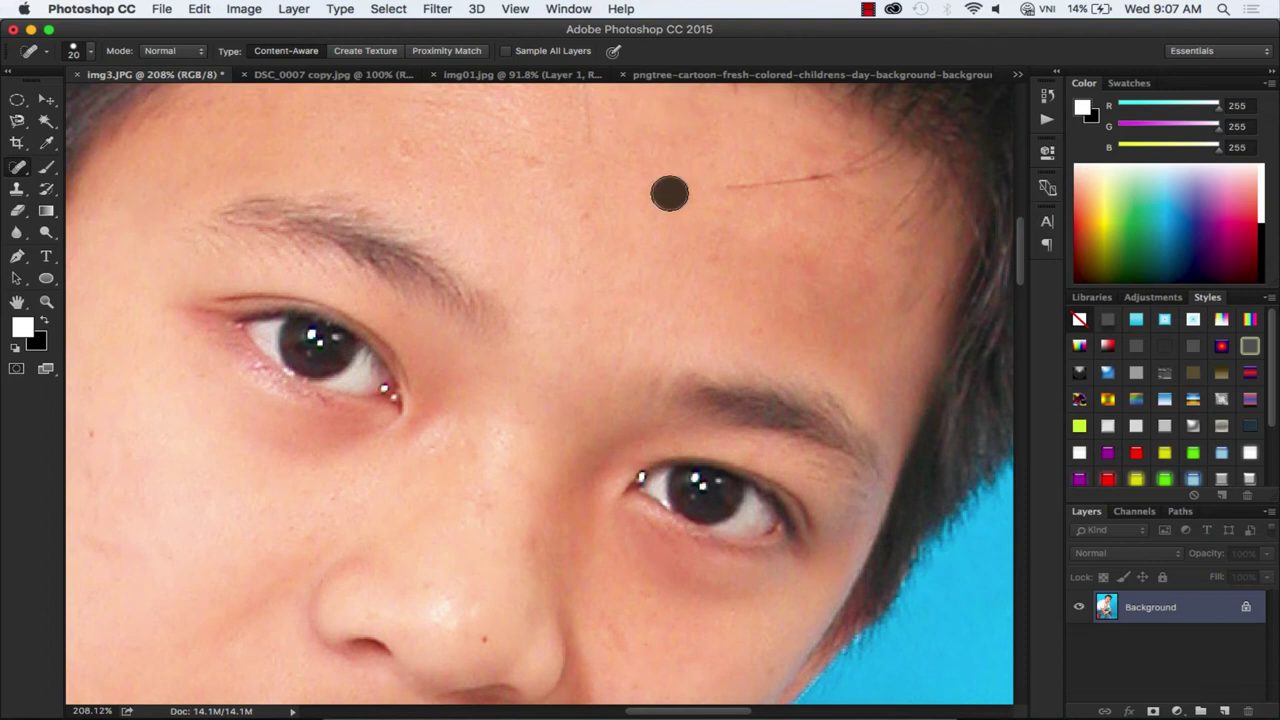
click(534, 163)
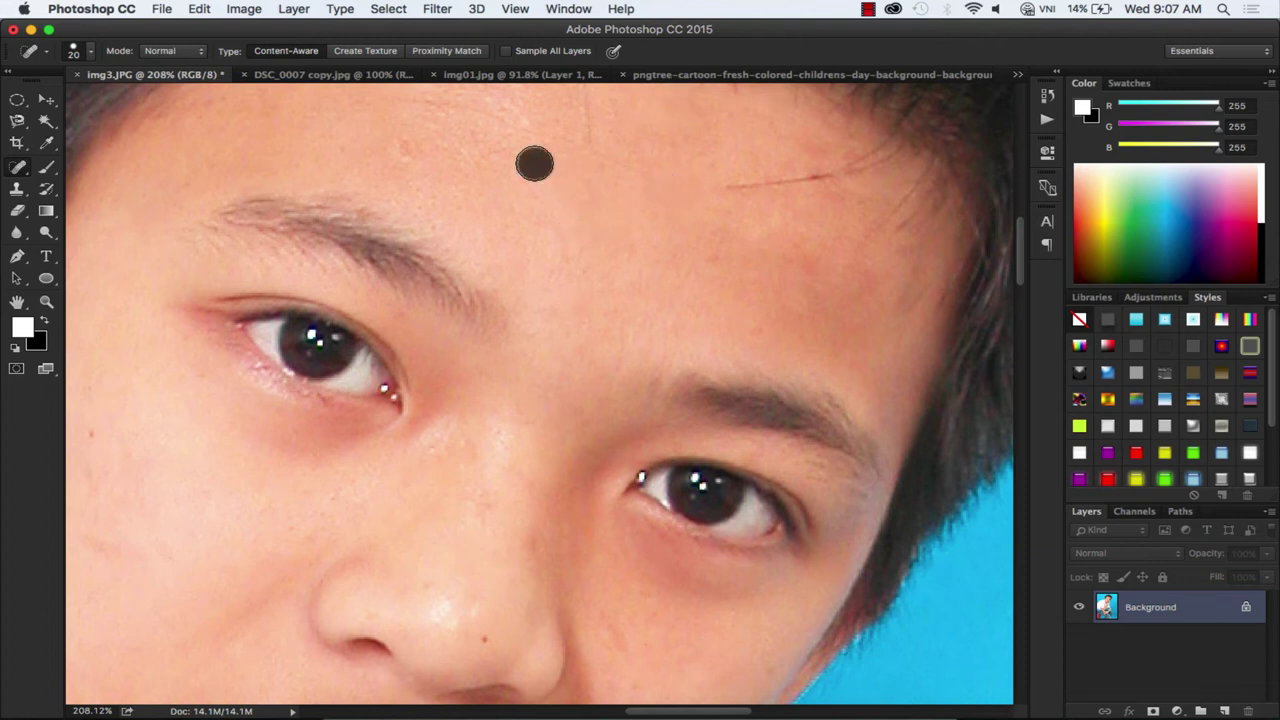
Heal the spots on the boy's nose and cheek, then fit the photo to the window.
right_click(22, 170)
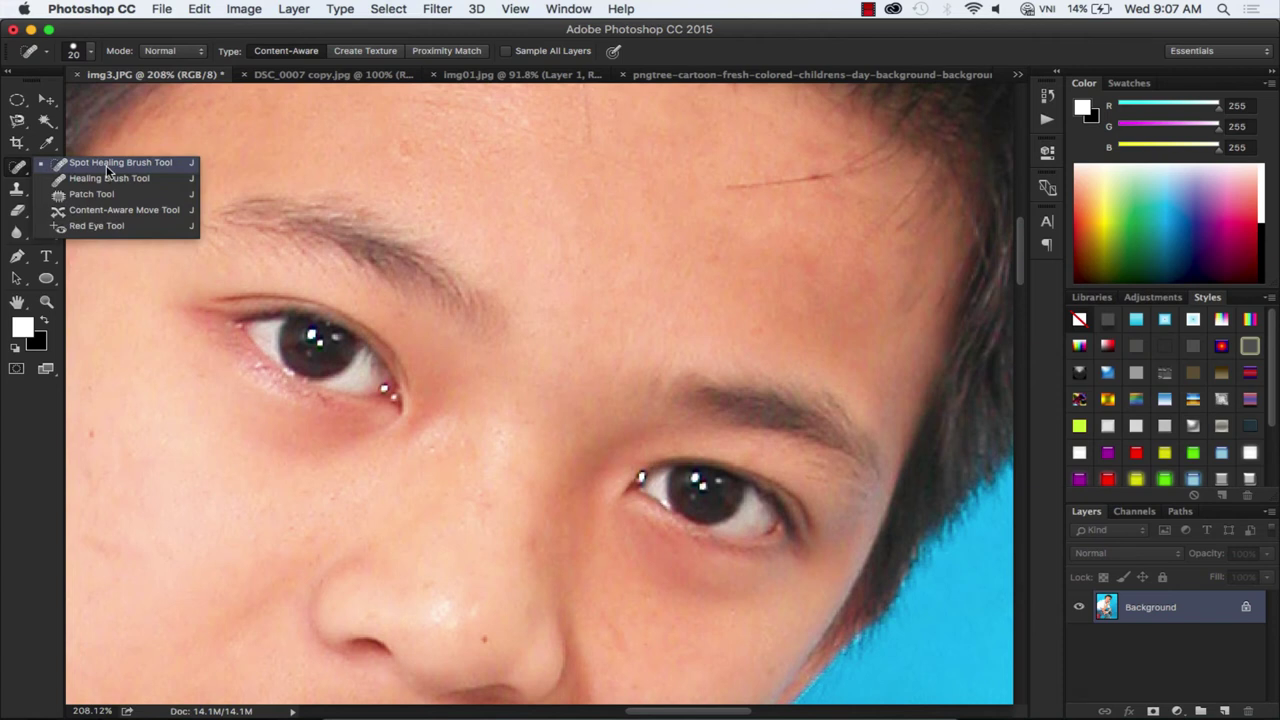
click(107, 164)
scroll(506, 423, down, 5)
click(480, 448)
drag(309, 363, 700, 389)
click(489, 269)
key(super+minus)
key(super+minus)
key(super+minus)
key(super+minus)
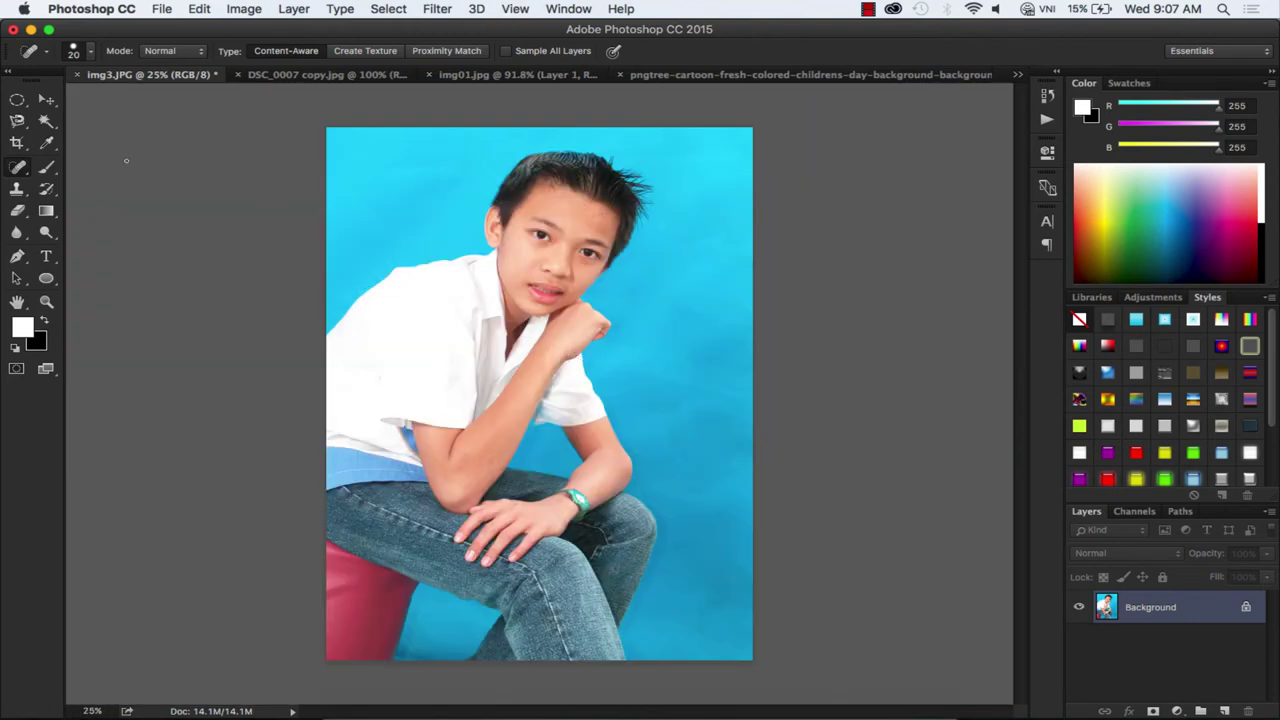
click(46, 120)
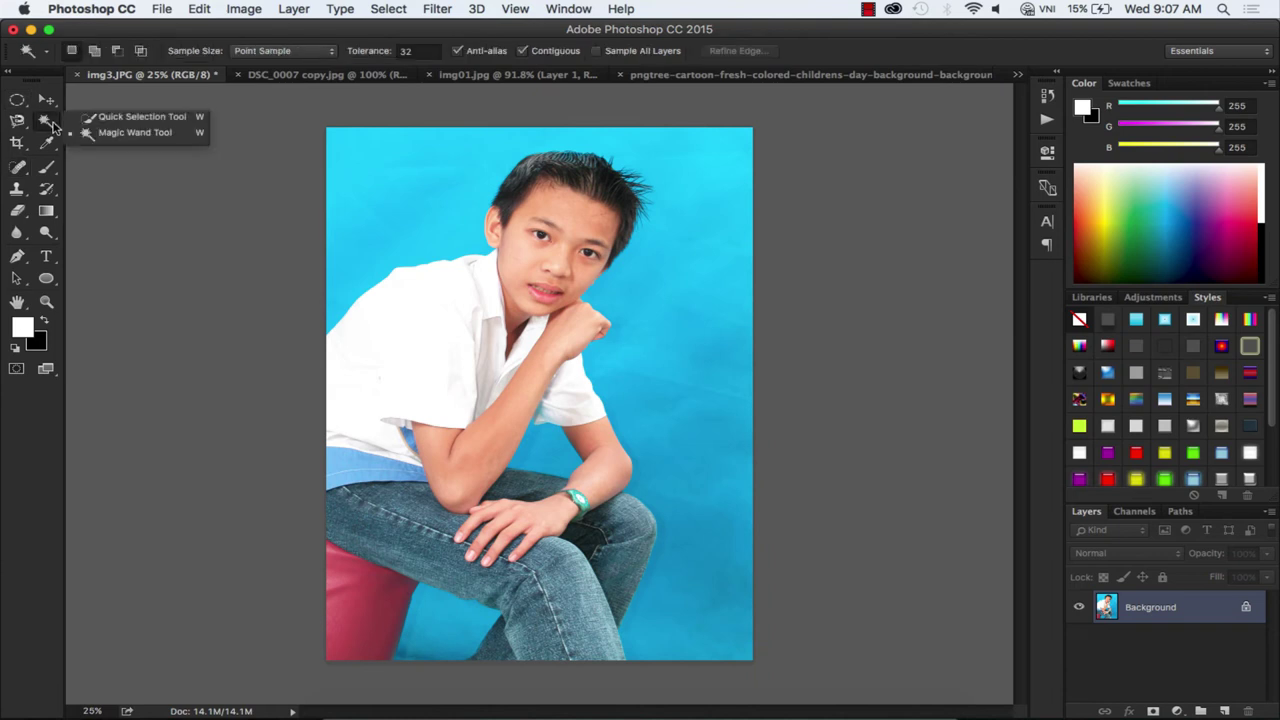
click(131, 118)
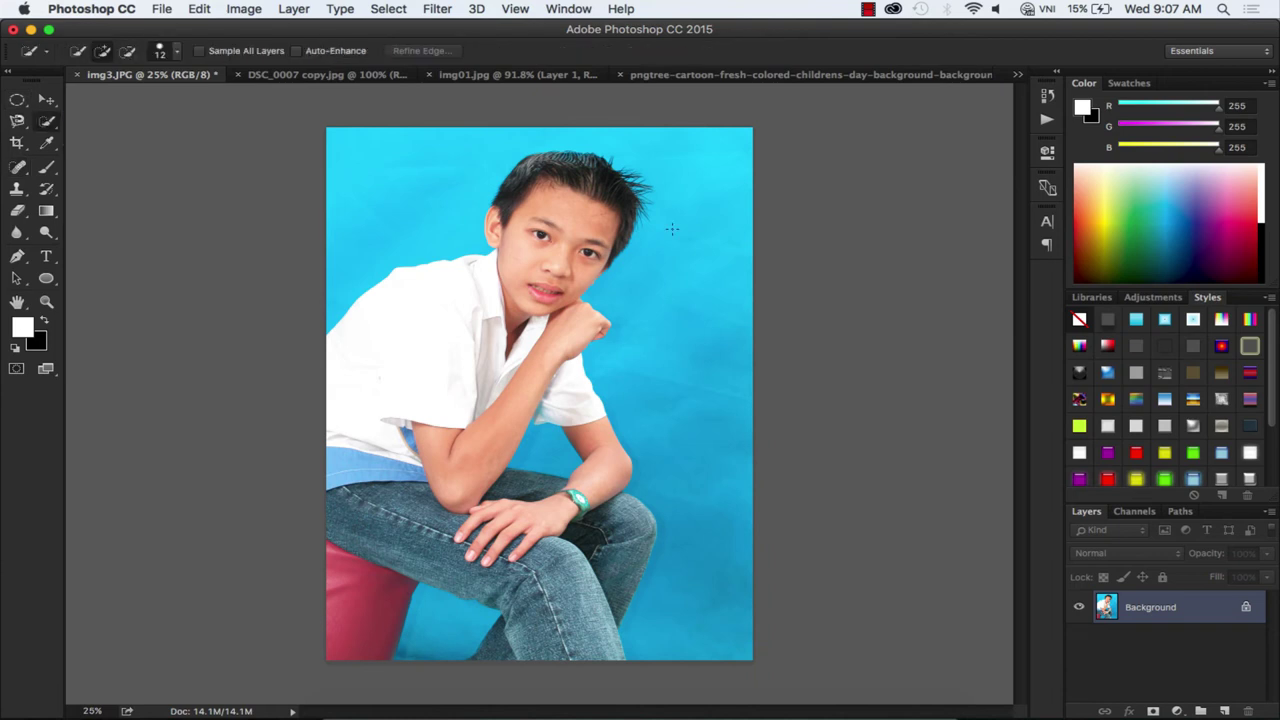
Quick-select the boy's hair, face, shirt, arm and jeans.
drag(615, 198, 521, 254)
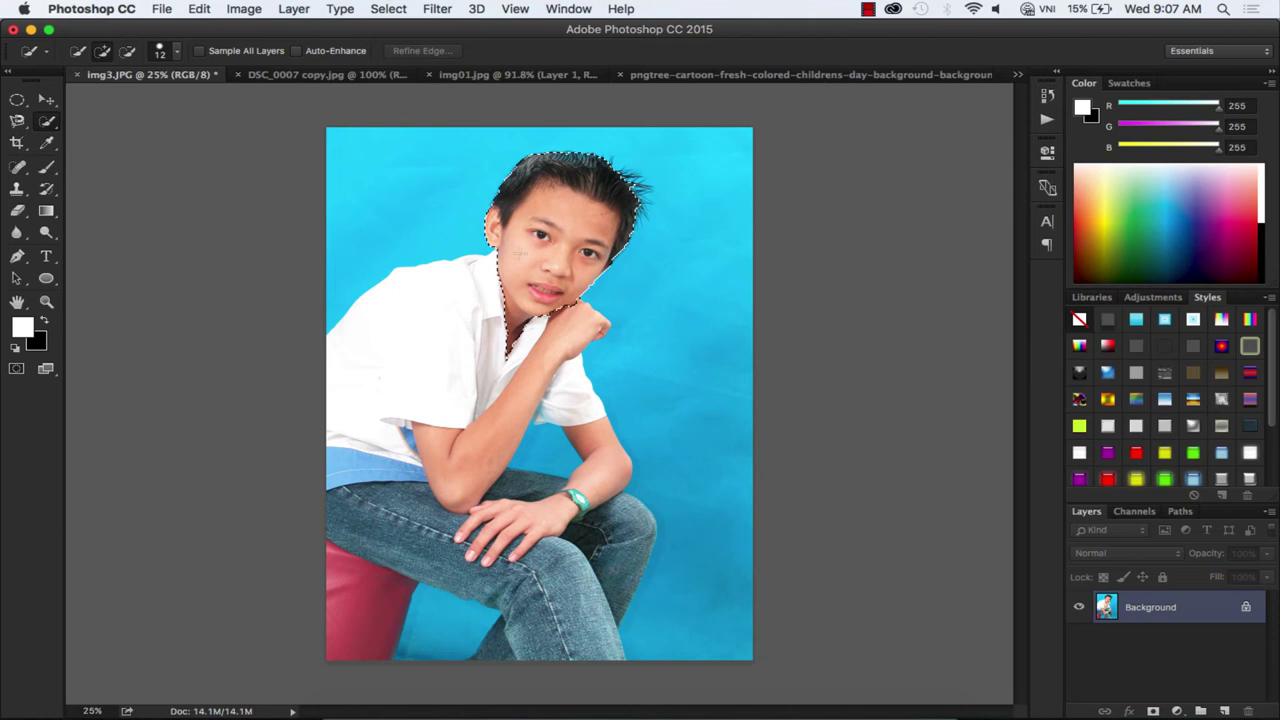
drag(558, 322, 497, 543)
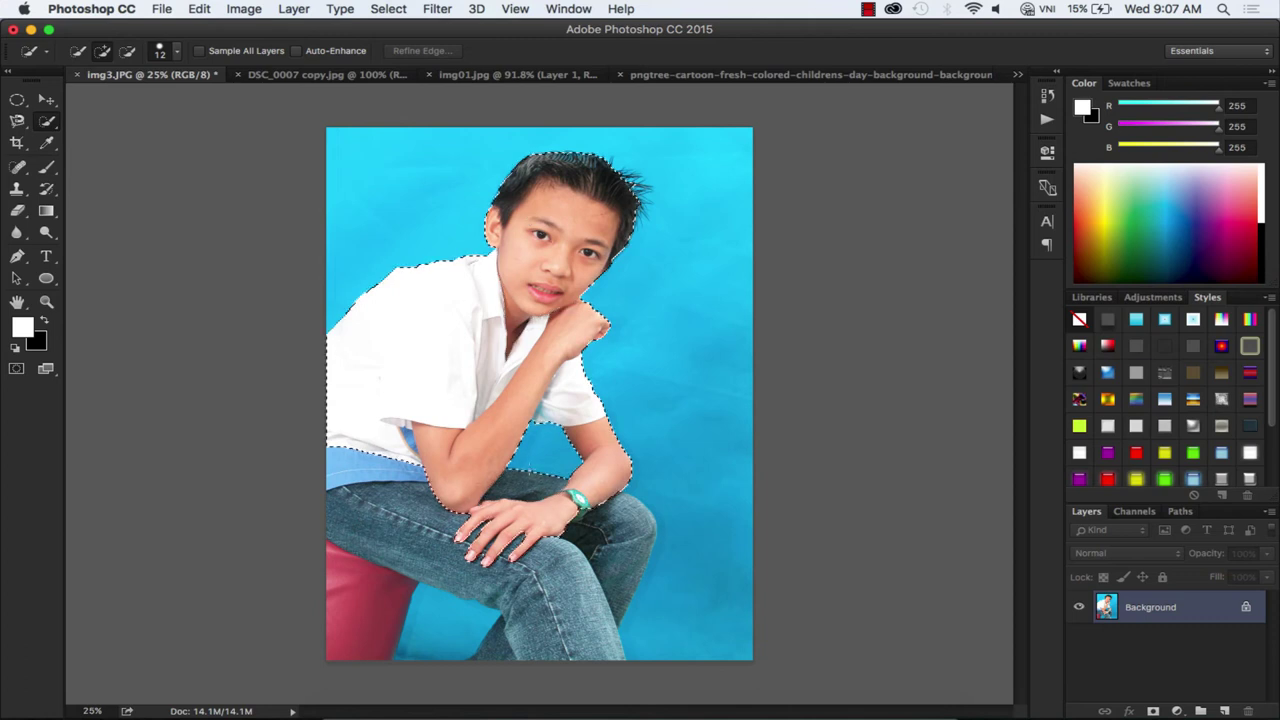
mouse_move(508, 487)
mouse_down()
mouse_move(600, 545)
mouse_move(535, 590)
mouse_up()
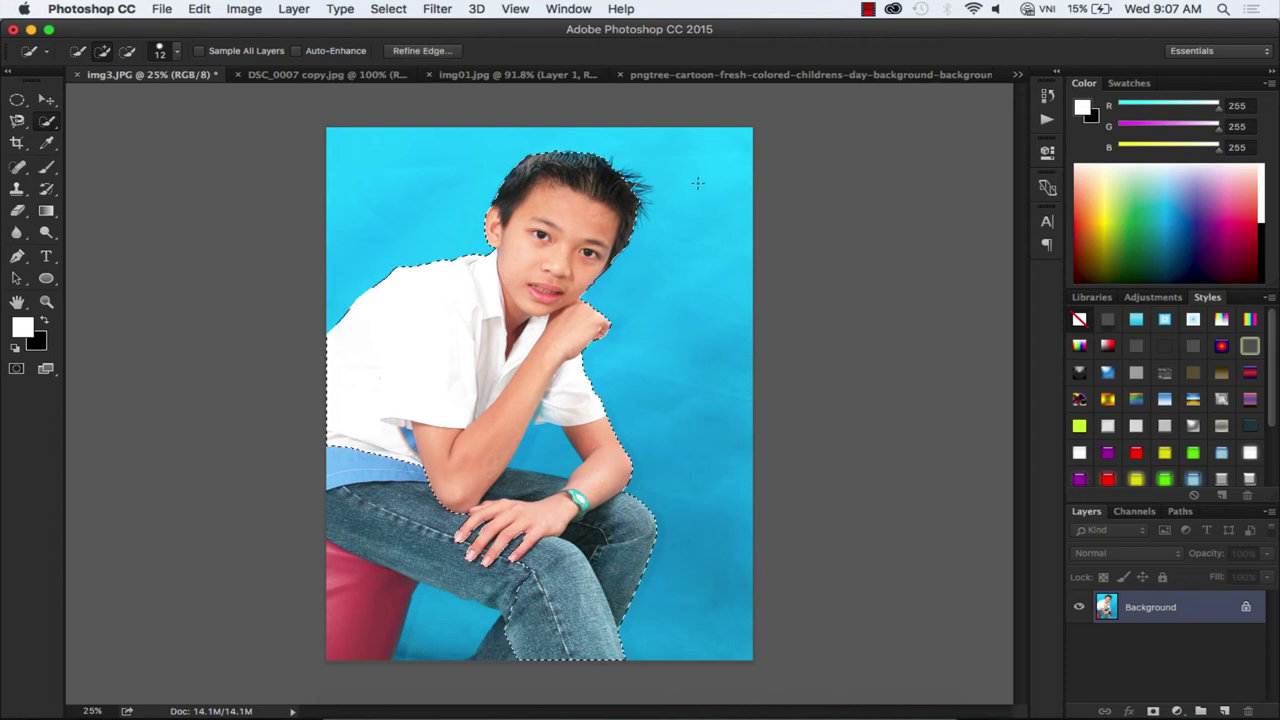
key(z)
mouse_move(630, 167)
mouse_down()
mouse_move(725, 305)
mouse_move(735, 348)
mouse_up()
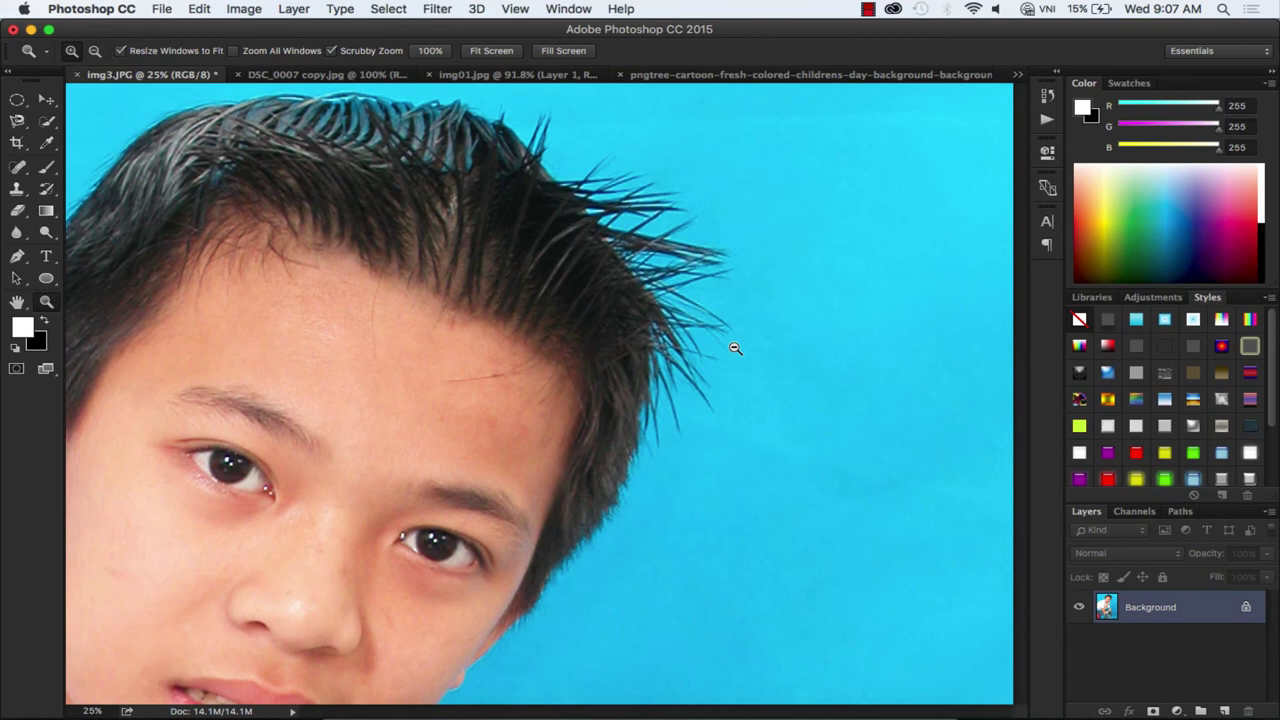
key(super+0)
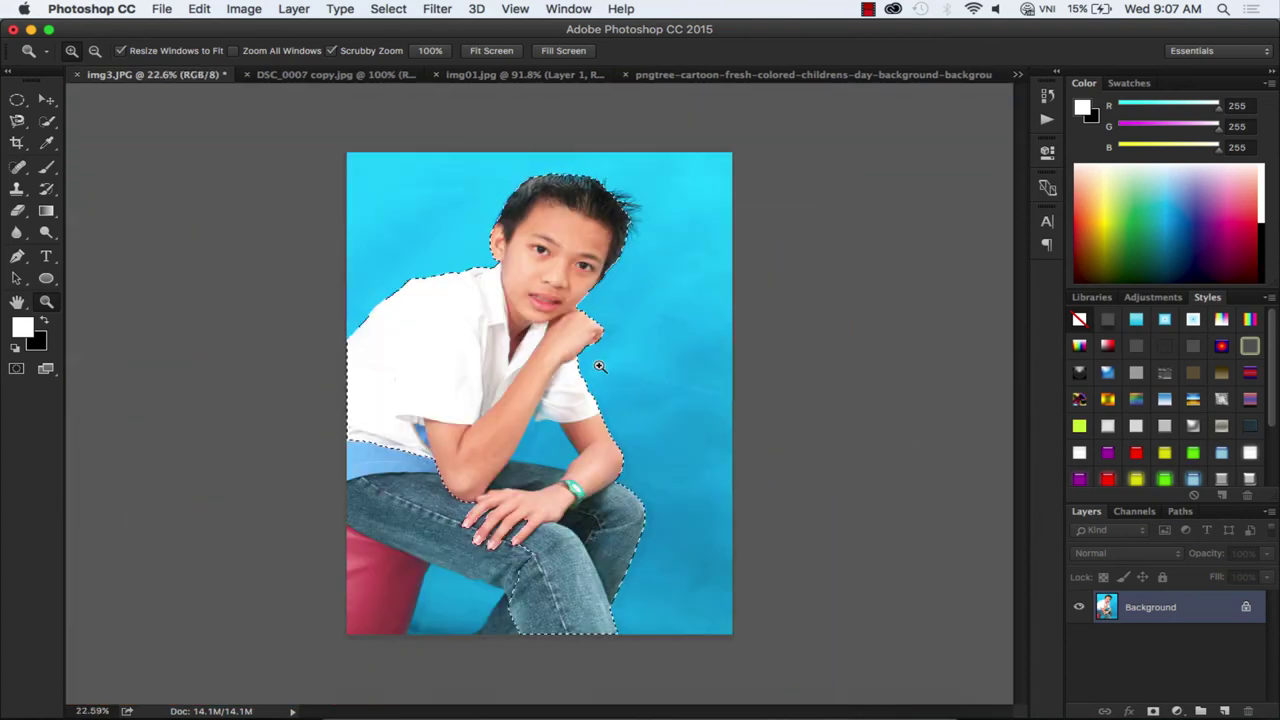
Subtract the blue gaps beside the stool and between arm and torso from the selection.
scroll(599, 366, up, 3)
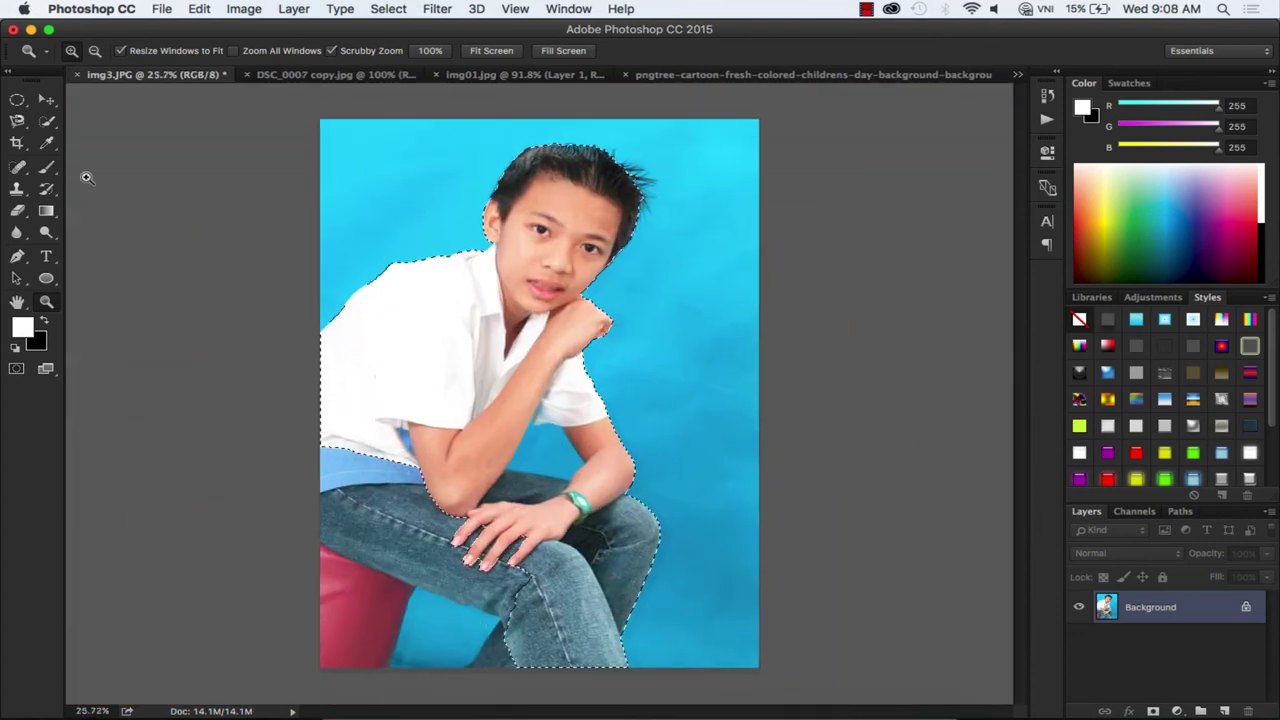
click(46, 121)
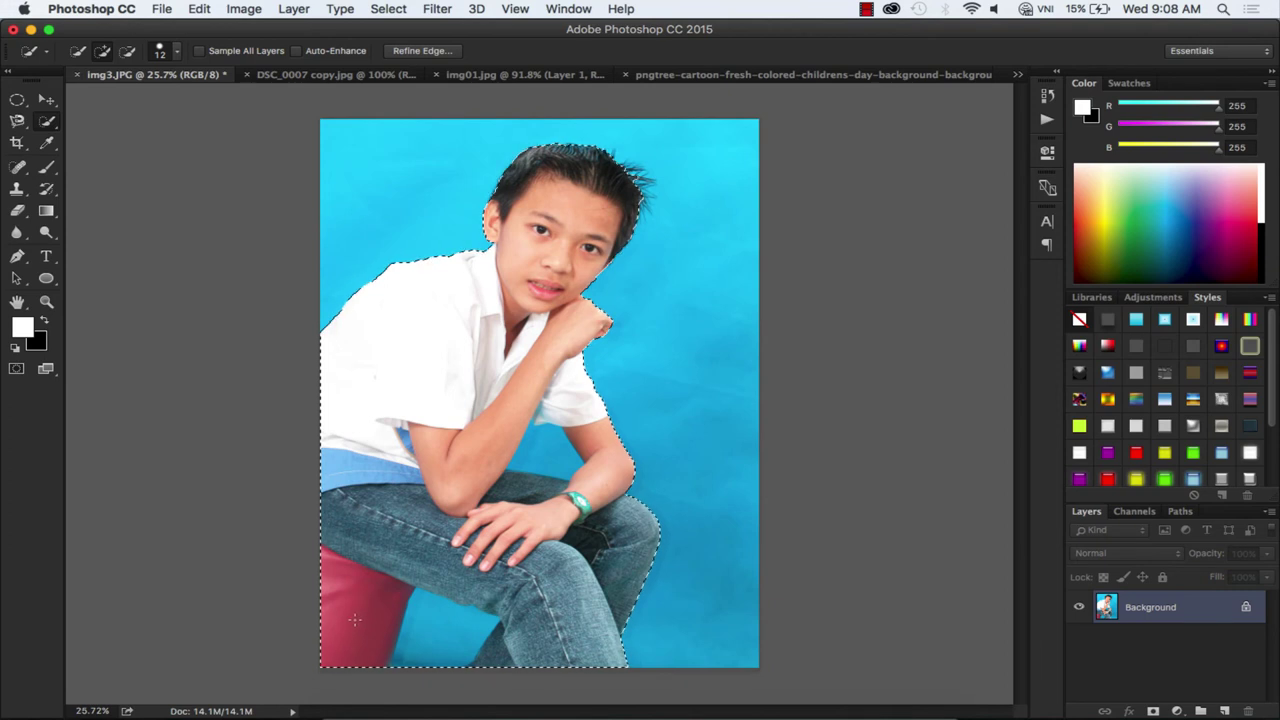
key(alt)
alt+click(443, 615)
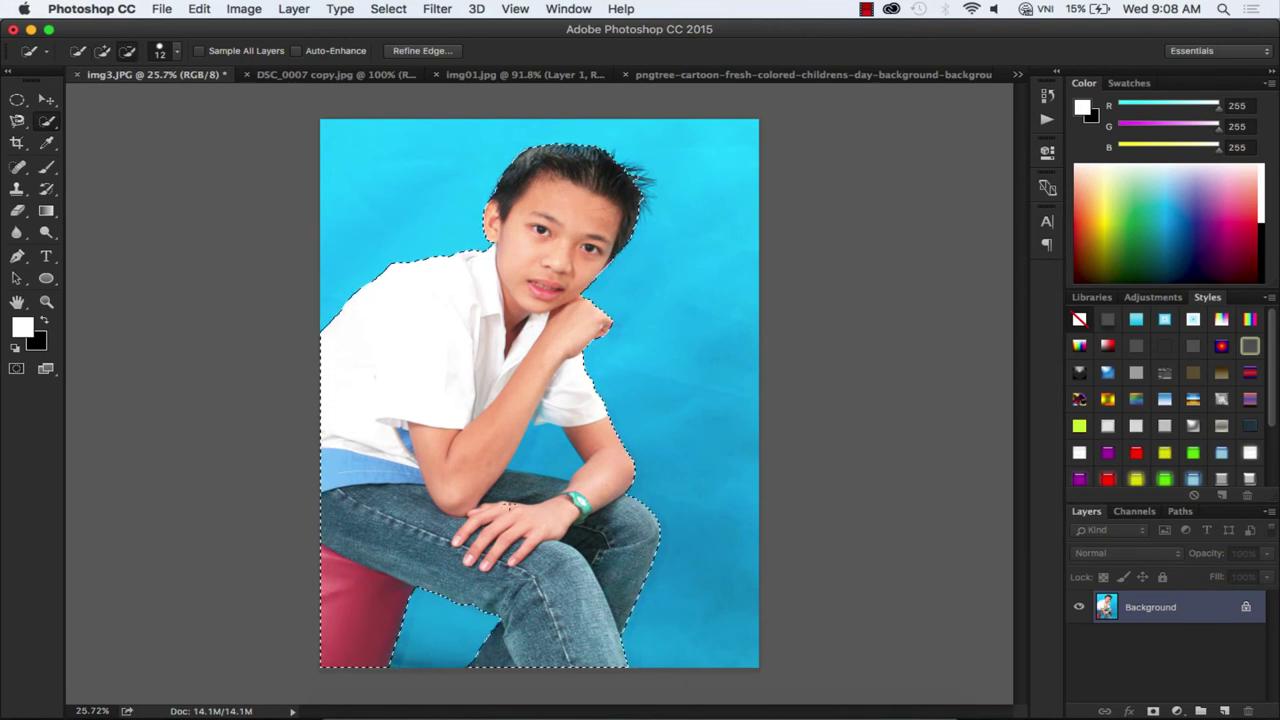
alt+click(539, 462)
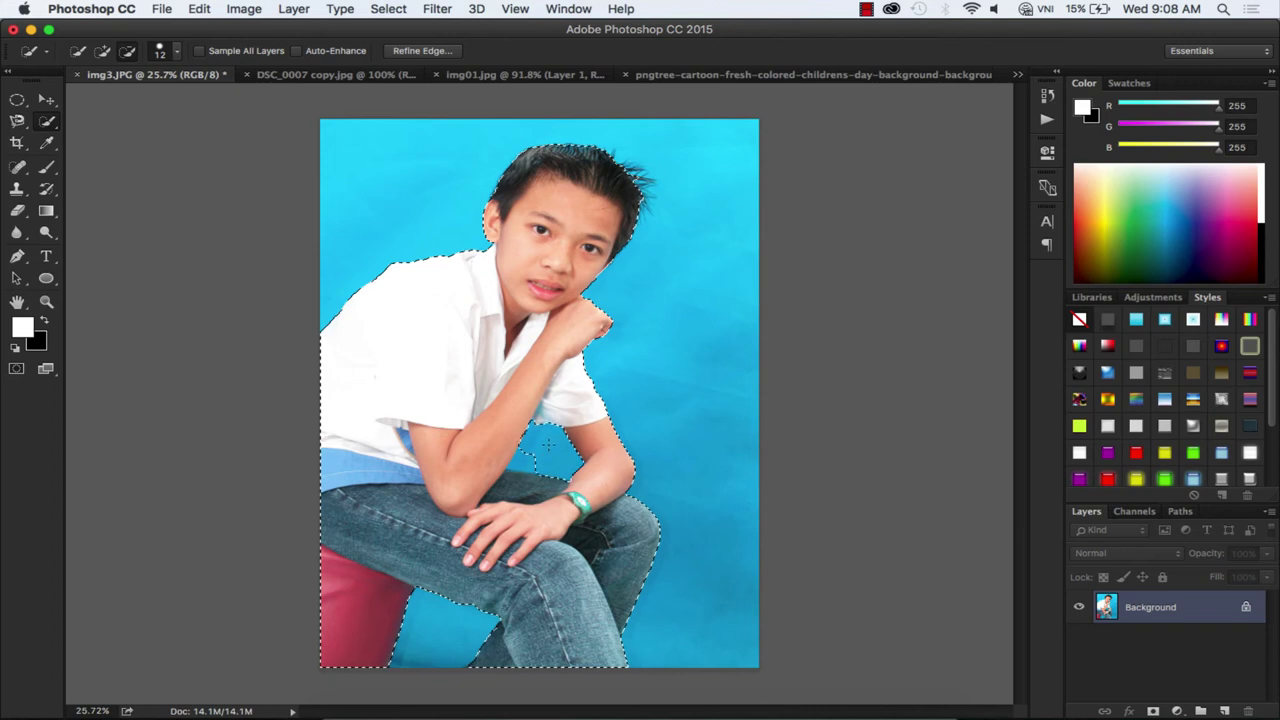
Refine the hair edge along the top of the selection in Refine Edge and apply it.
click(421, 51)
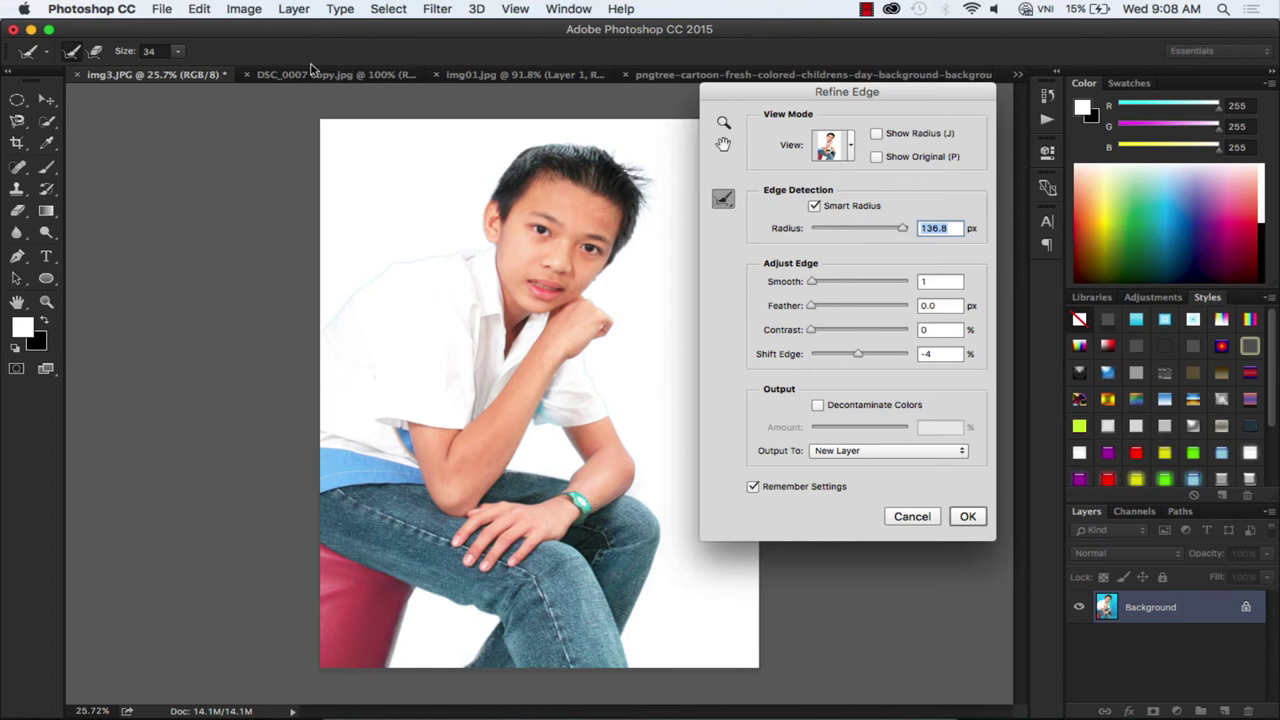
click(182, 53)
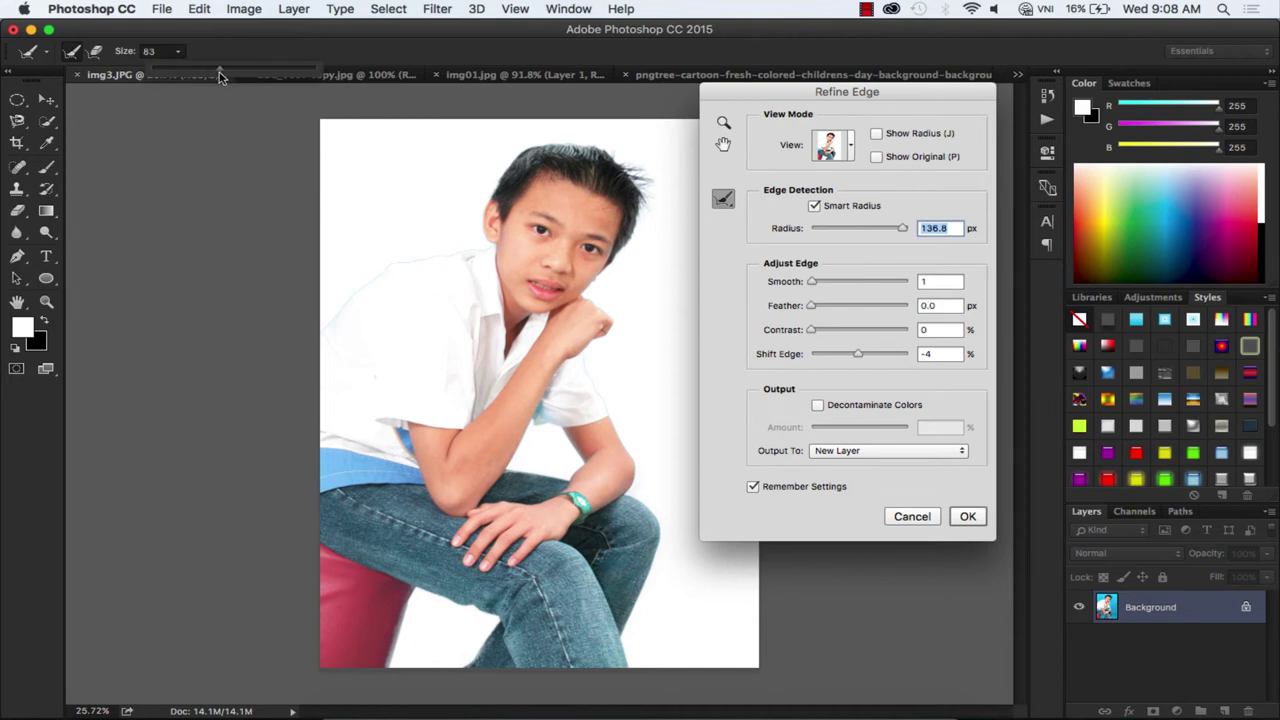
mouse_move(622, 180)
mouse_down()
mouse_move(652, 180)
mouse_move(646, 212)
mouse_up()
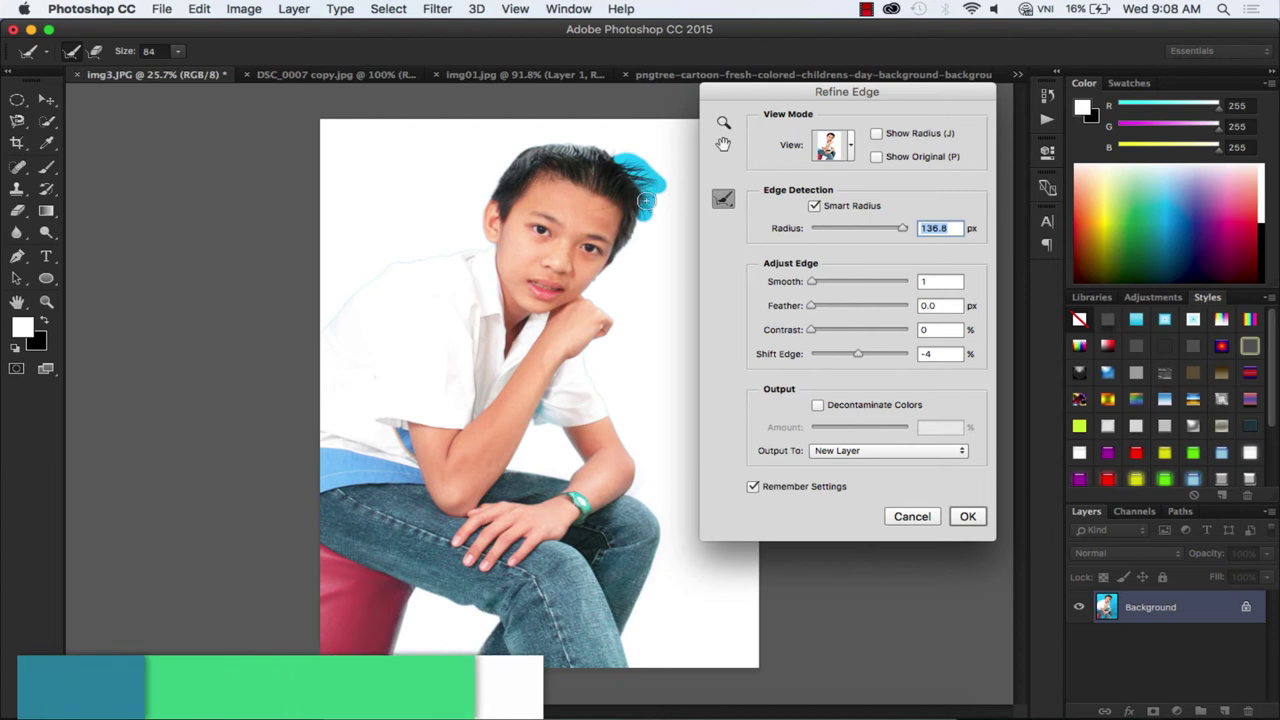
drag(609, 152, 583, 142)
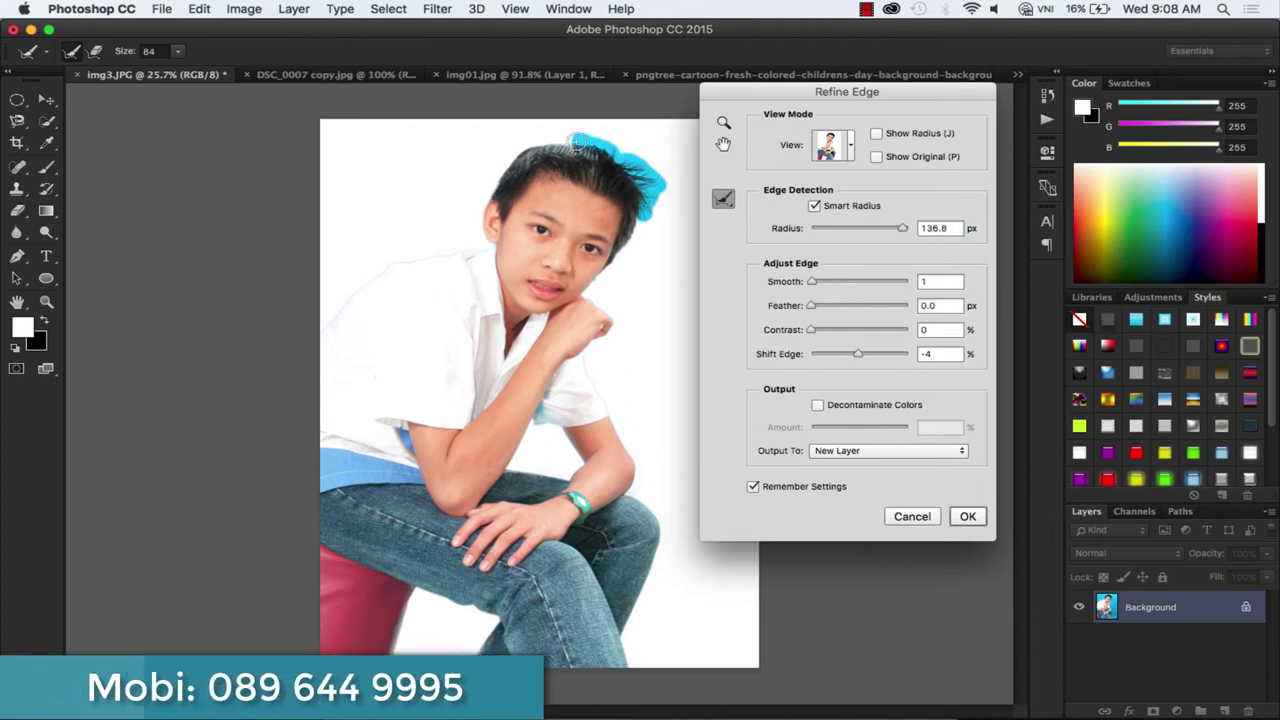
click(967, 516)
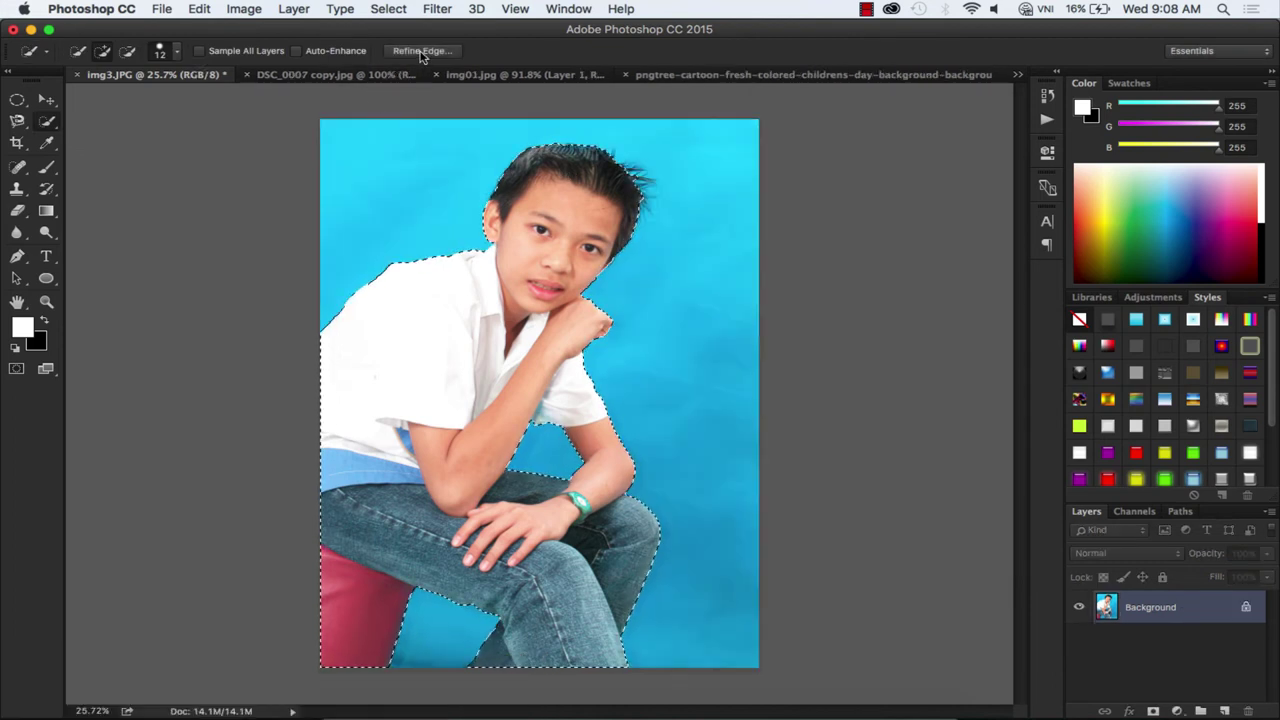
Refine the hair edge again on a white preview and output the cut-out to a New Layer.
click(422, 50)
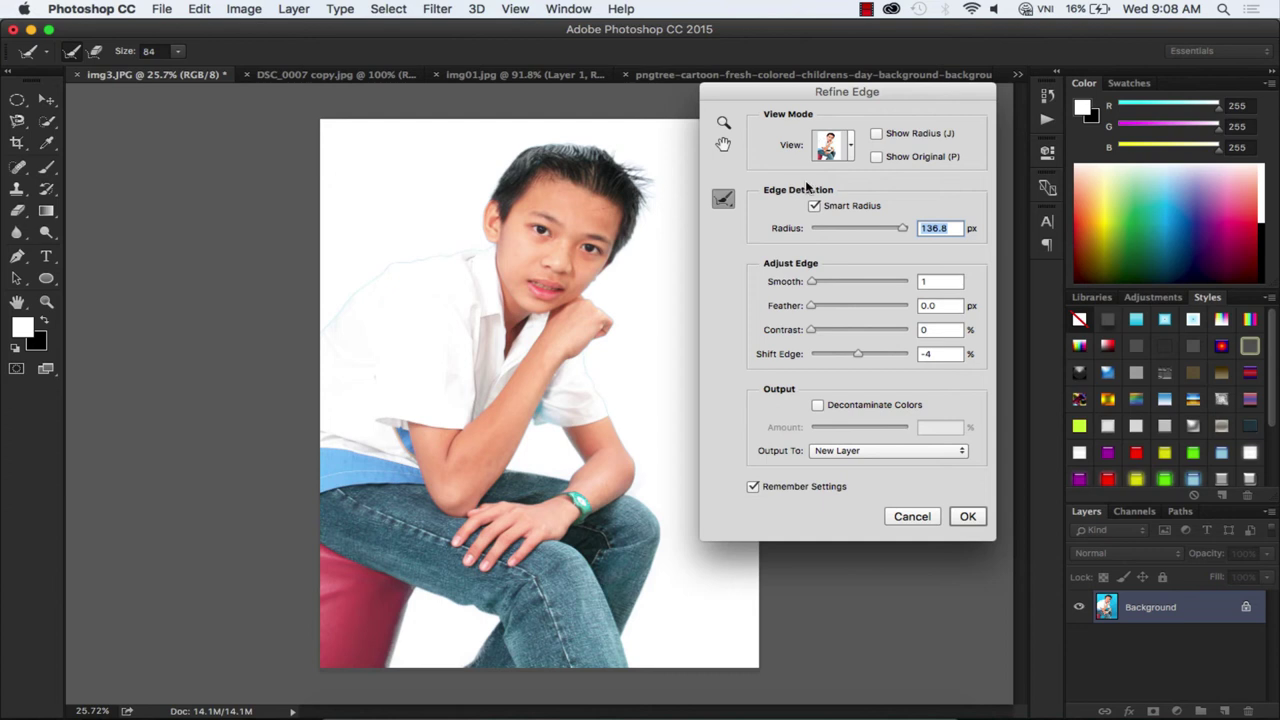
click(851, 149)
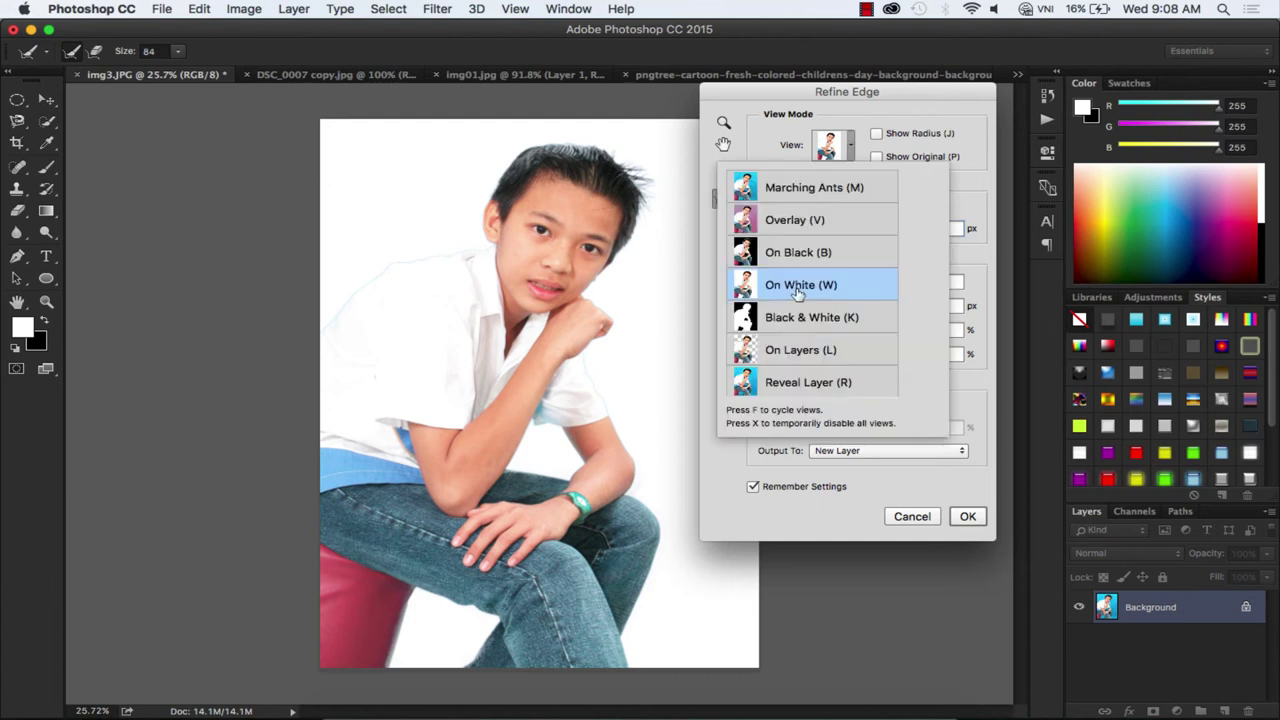
click(769, 133)
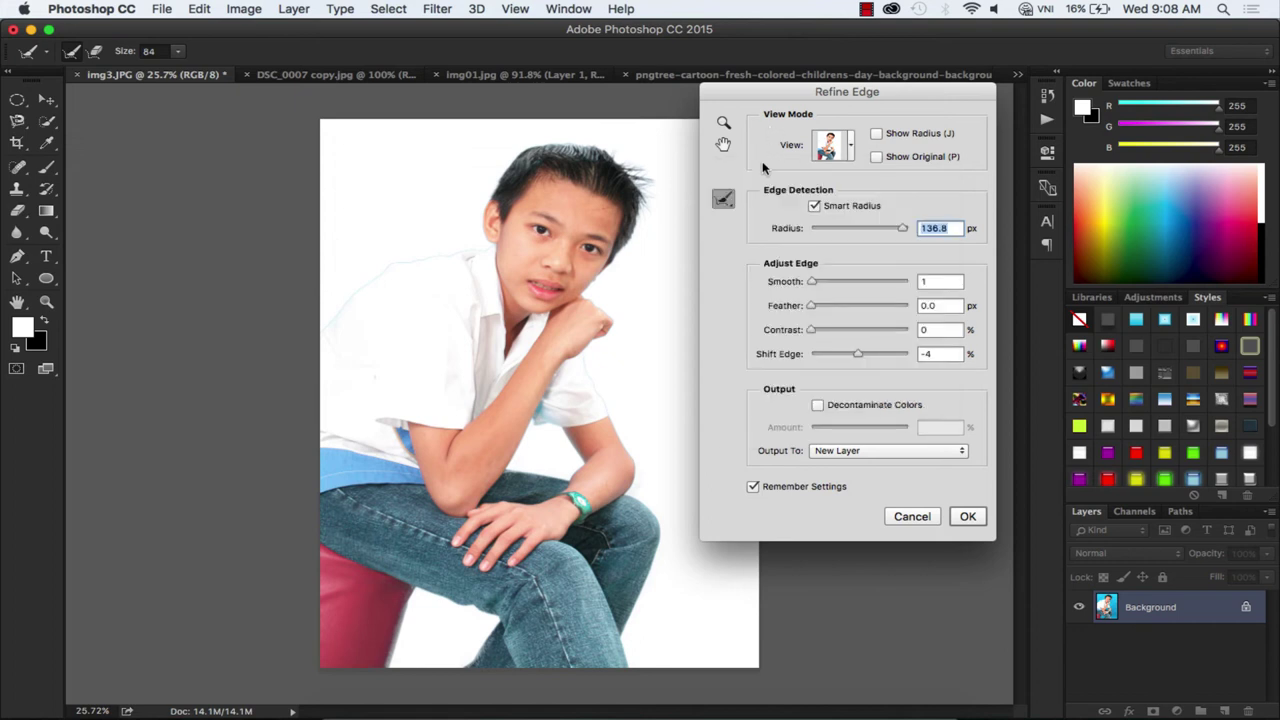
click(731, 198)
click(775, 187)
mouse_move(634, 172)
mouse_down()
mouse_move(652, 183)
mouse_move(645, 214)
mouse_up()
click(905, 455)
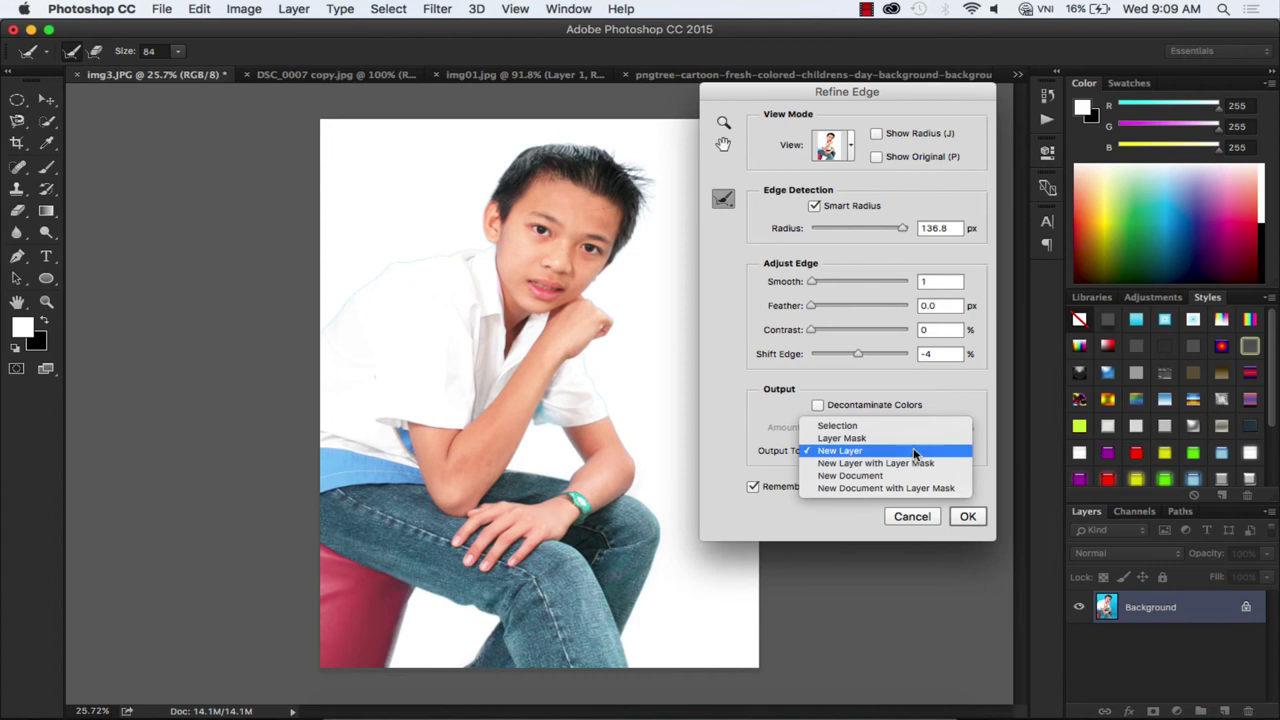
click(914, 455)
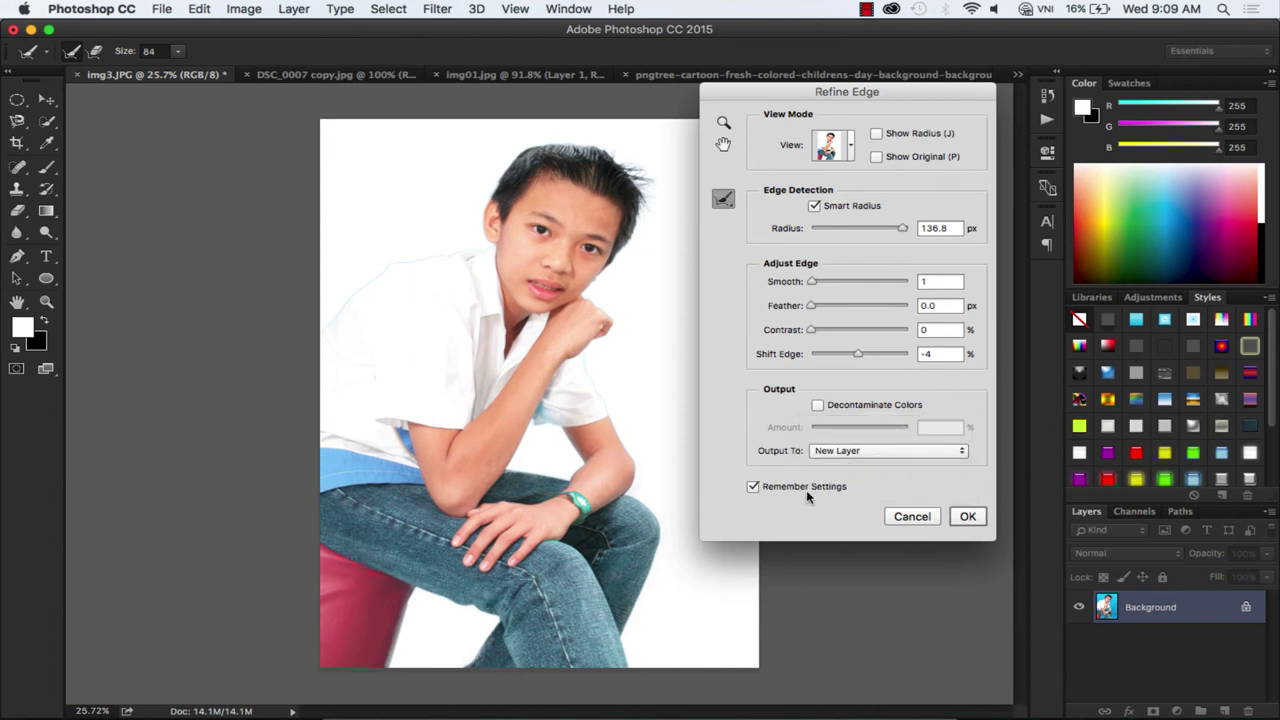
click(970, 516)
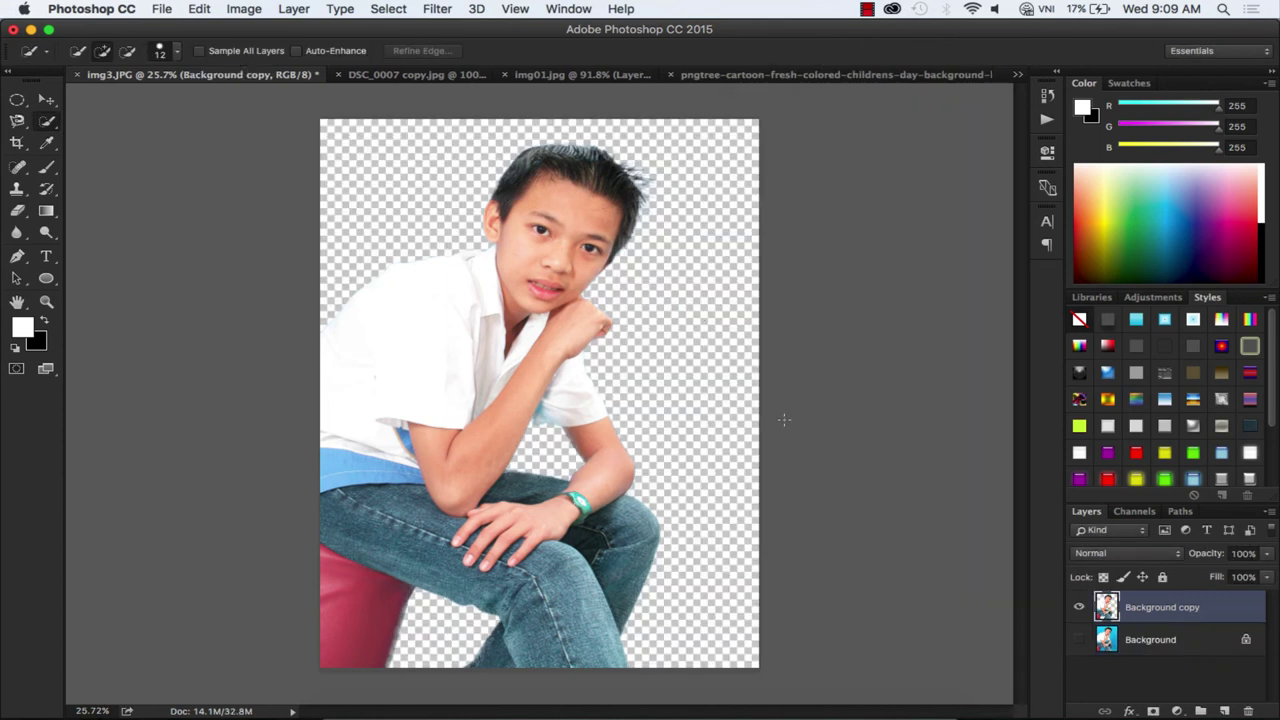
Paste the cartoon background, scale it to fill the canvas, and move the boy's layer above it.
key(ctrl+v)
key(v)
key(ctrl+v)
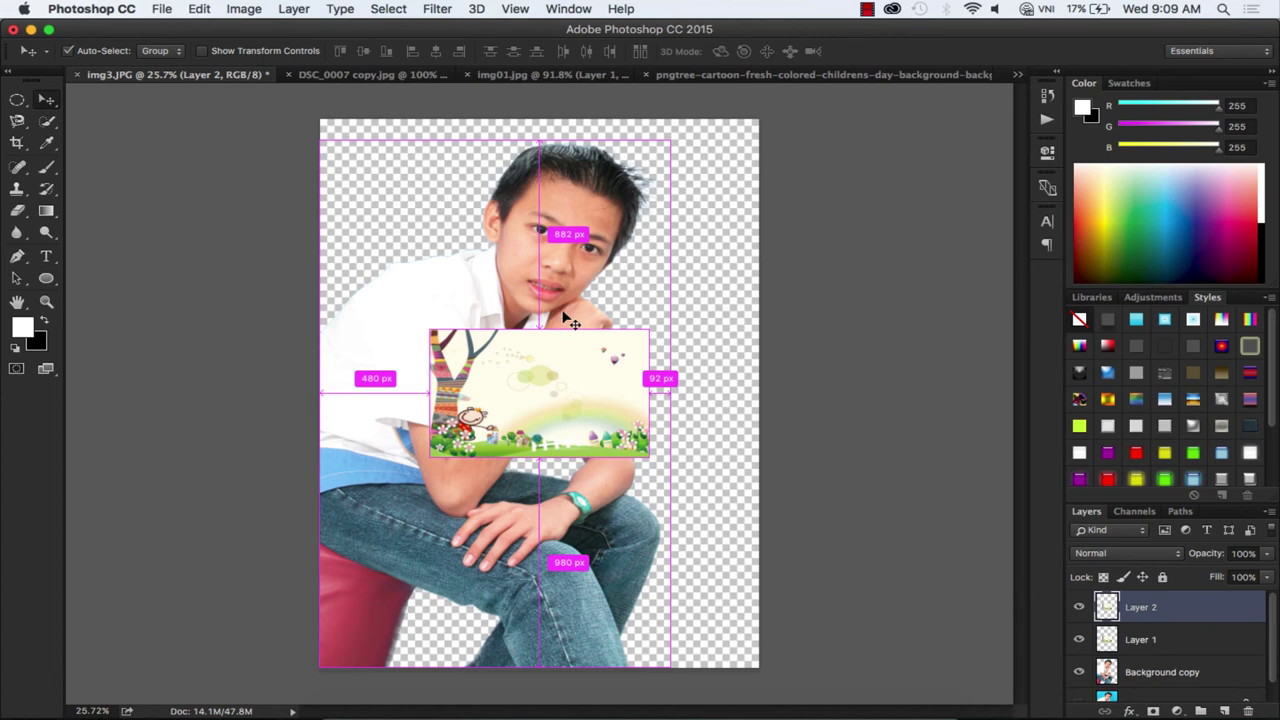
key(ctrl+t)
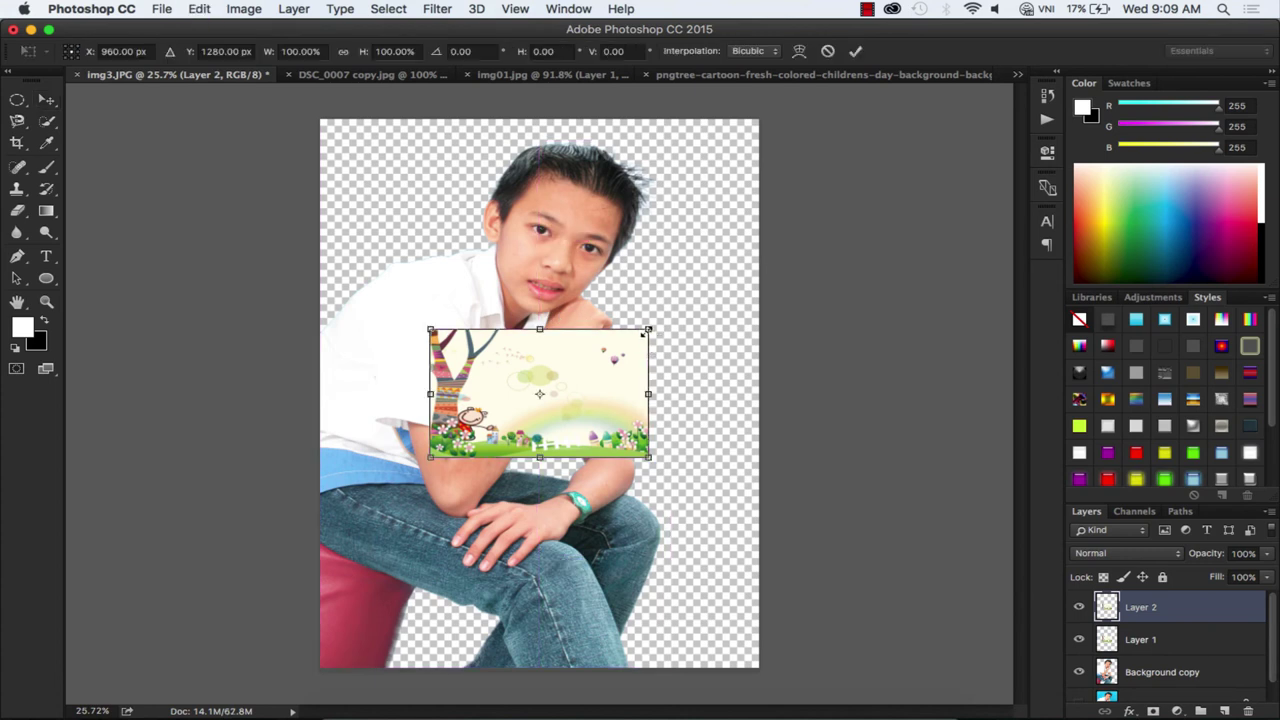
drag(651, 327, 1068, 130)
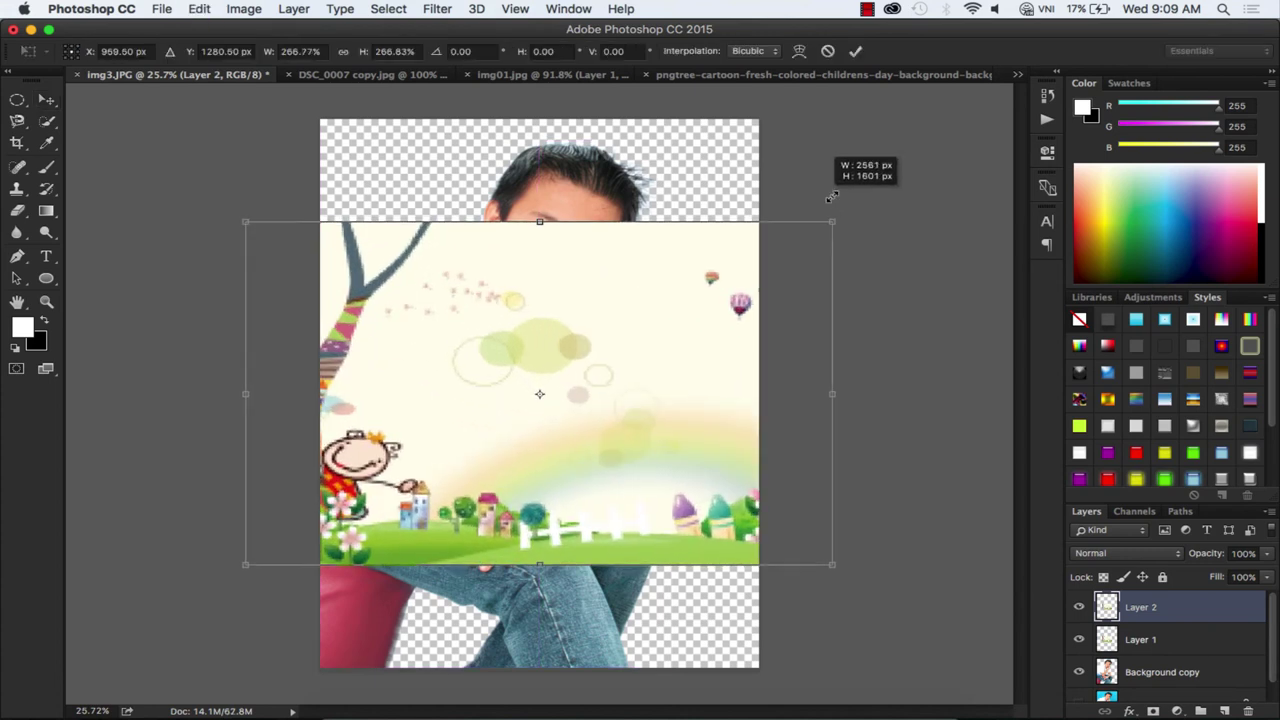
key(z)
mouse_move(583, 334)
mouse_down()
mouse_move(649, 365)
mouse_move(692, 425)
mouse_move(676, 383)
mouse_up()
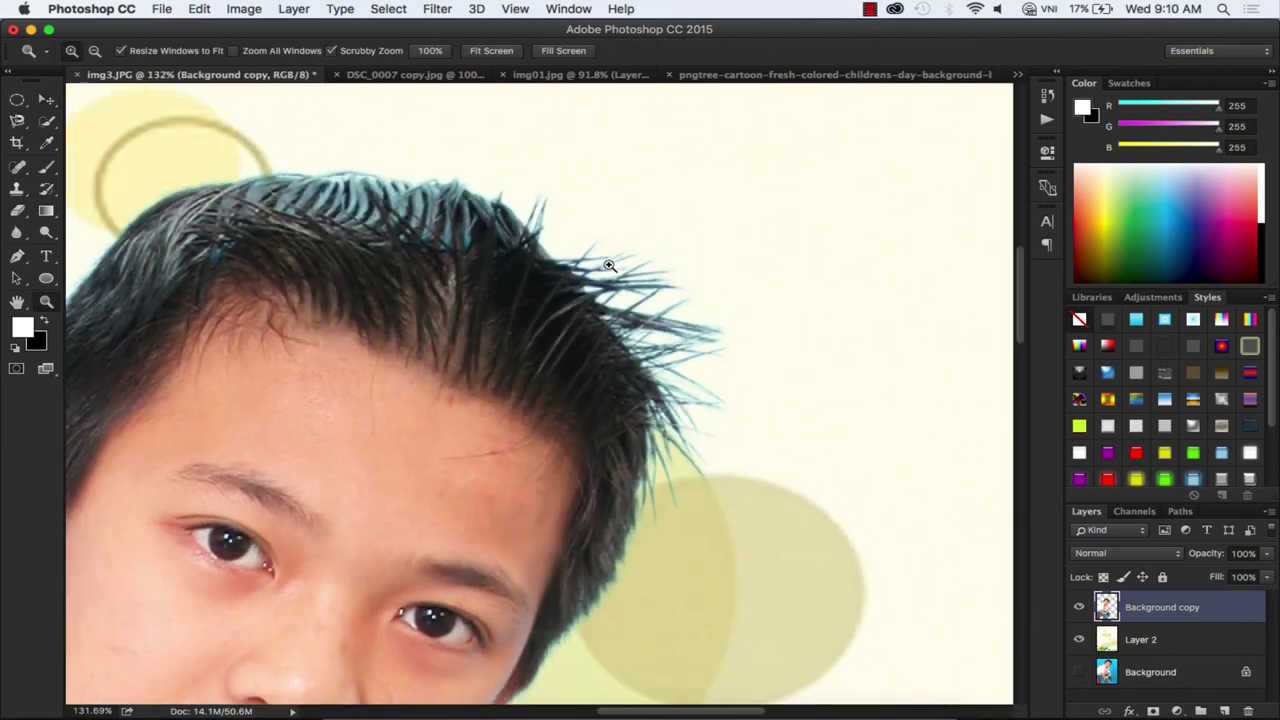
Load the boy's layer outline as a selection, invert it, and feather it by 1 pixel.
mouse_move(599, 321)
mouse_down()
mouse_move(474, 265)
mouse_move(543, 323)
mouse_move(514, 286)
mouse_up()
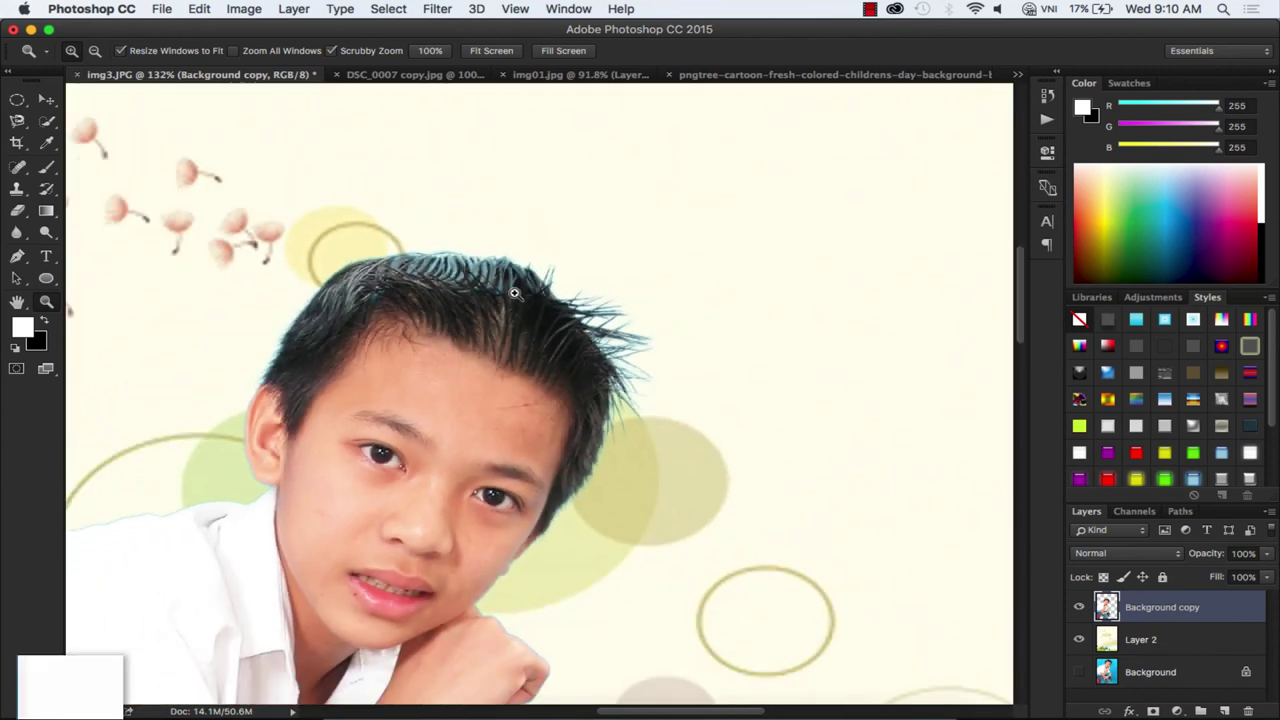
ctrl+click(1105, 611)
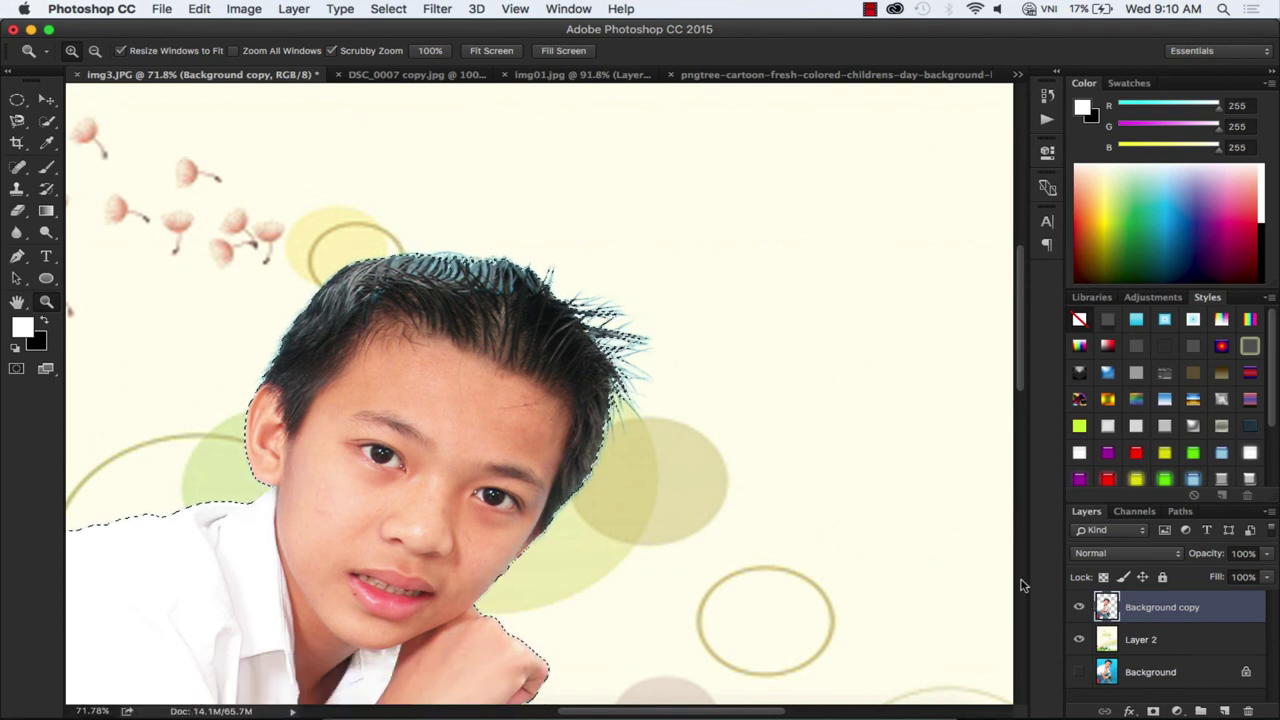
click(388, 9)
mouse_move(401, 233)
click(446, 78)
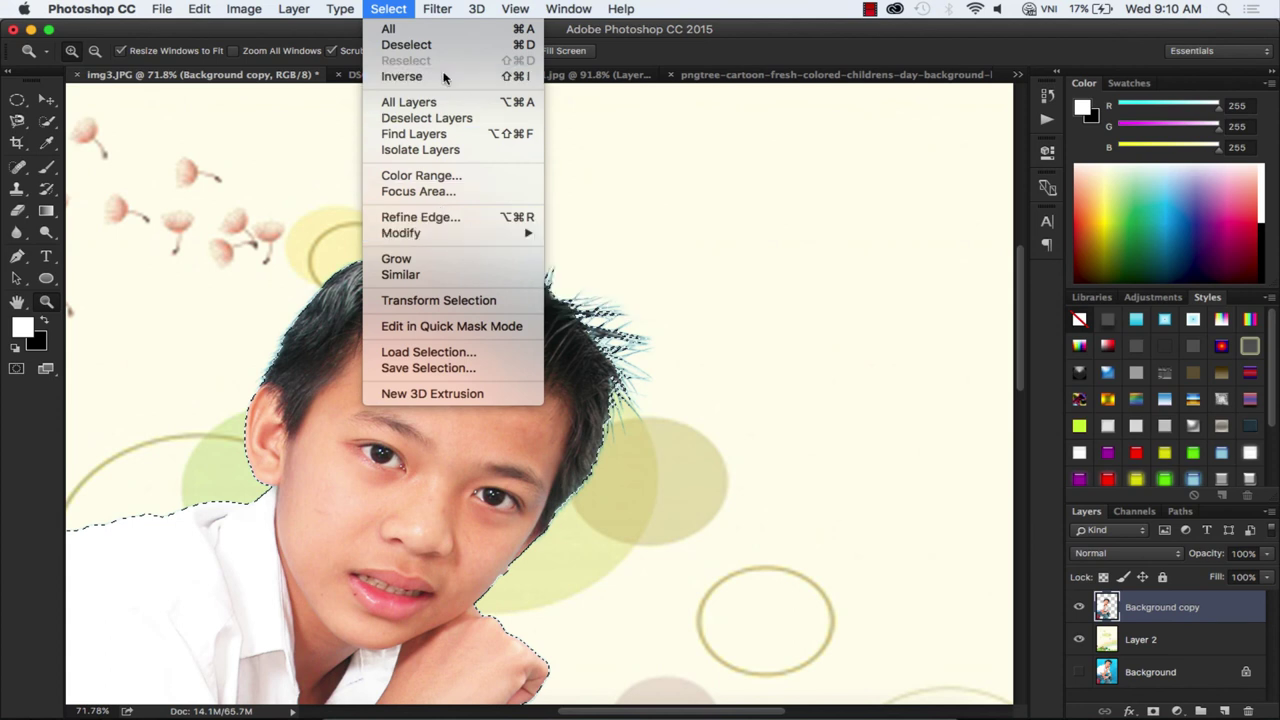
click(390, 9)
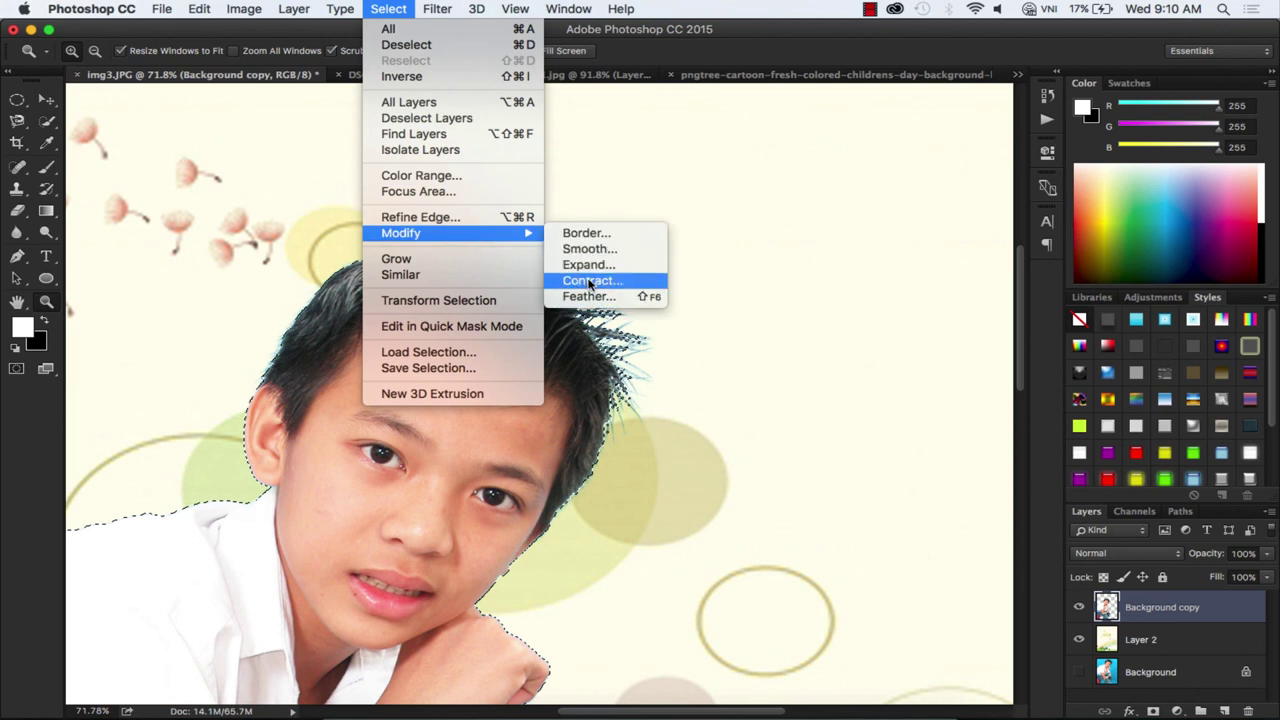
click(589, 296)
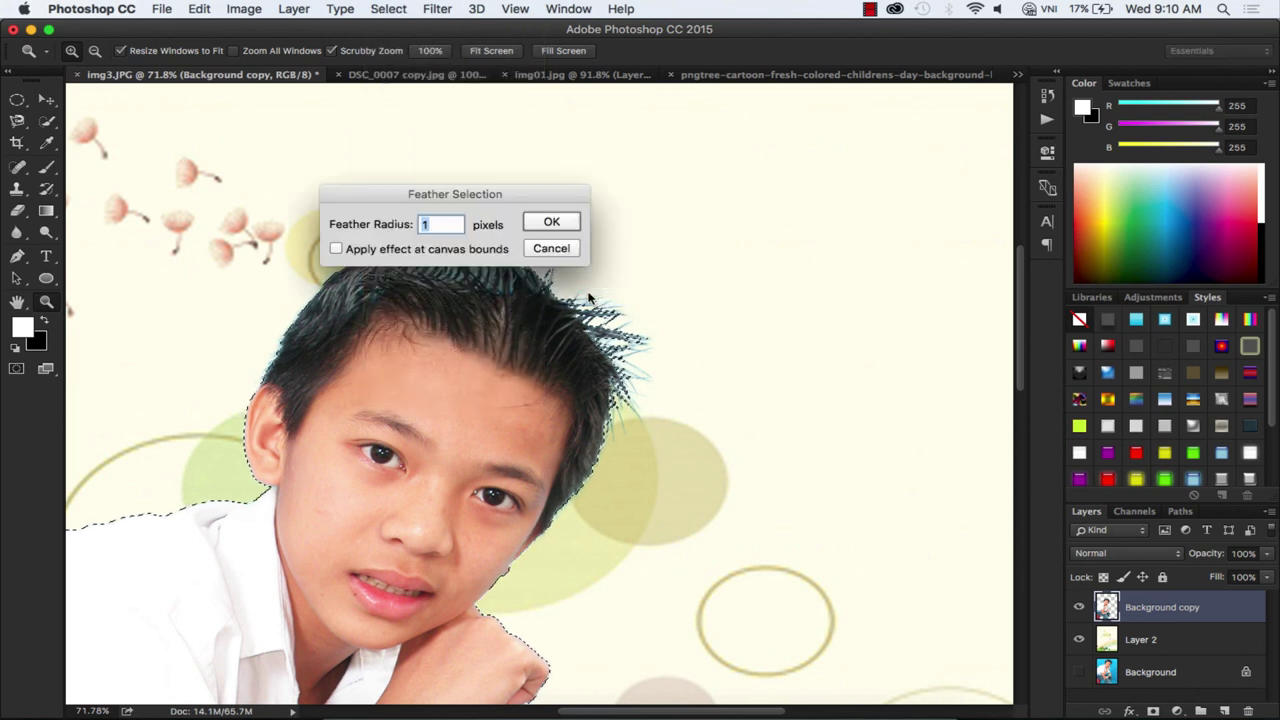
click(551, 222)
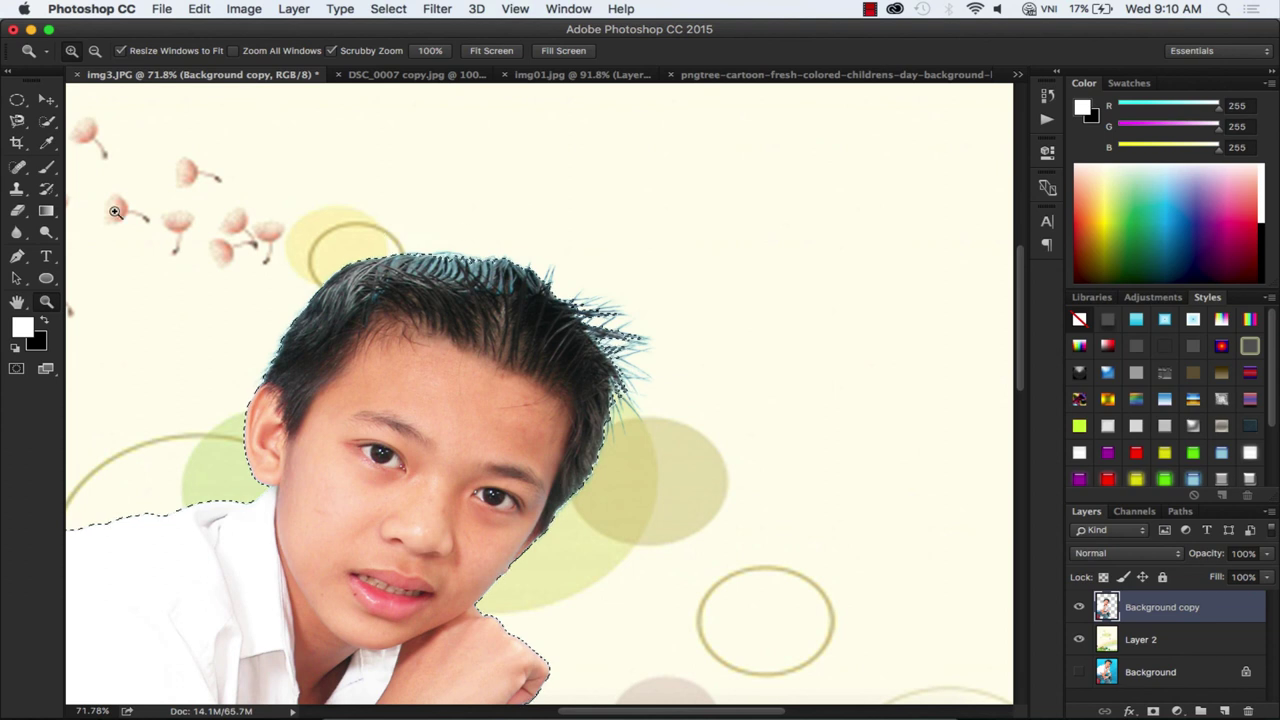
Erase the blue hair fringe with a soft 166 px eraser at 40% opacity, then deselect.
click(18, 211)
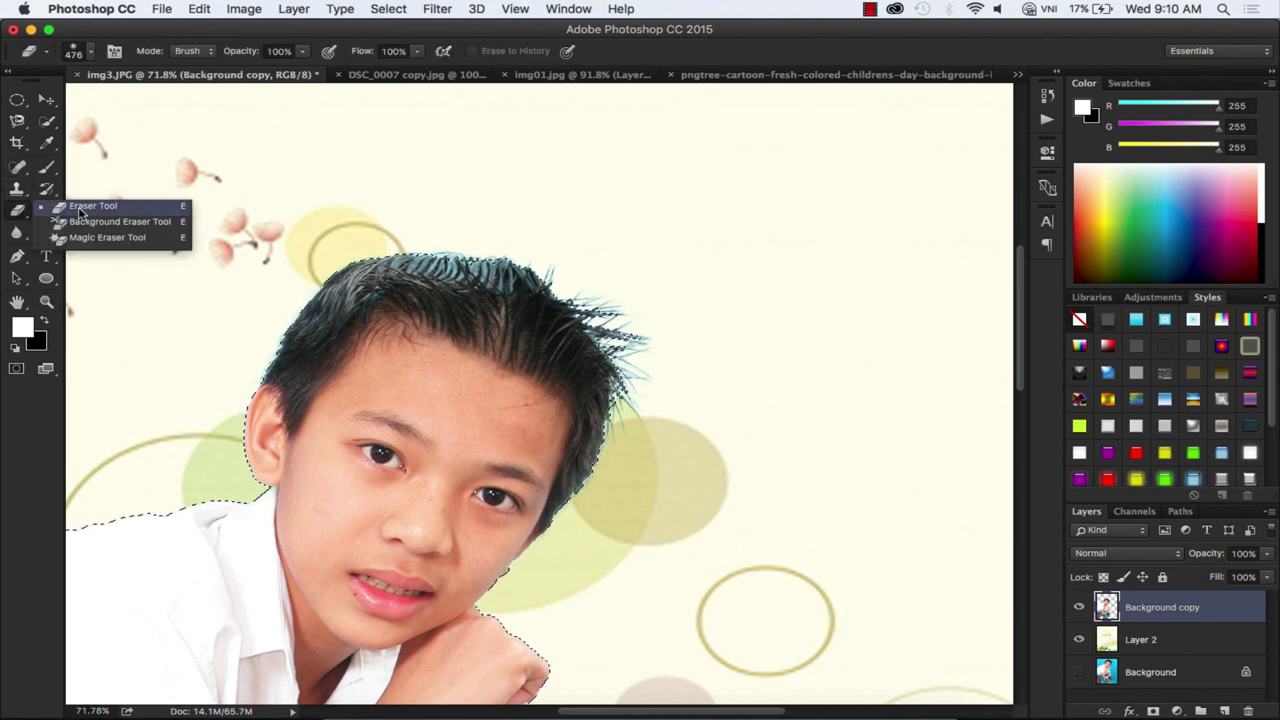
right_click(700, 224)
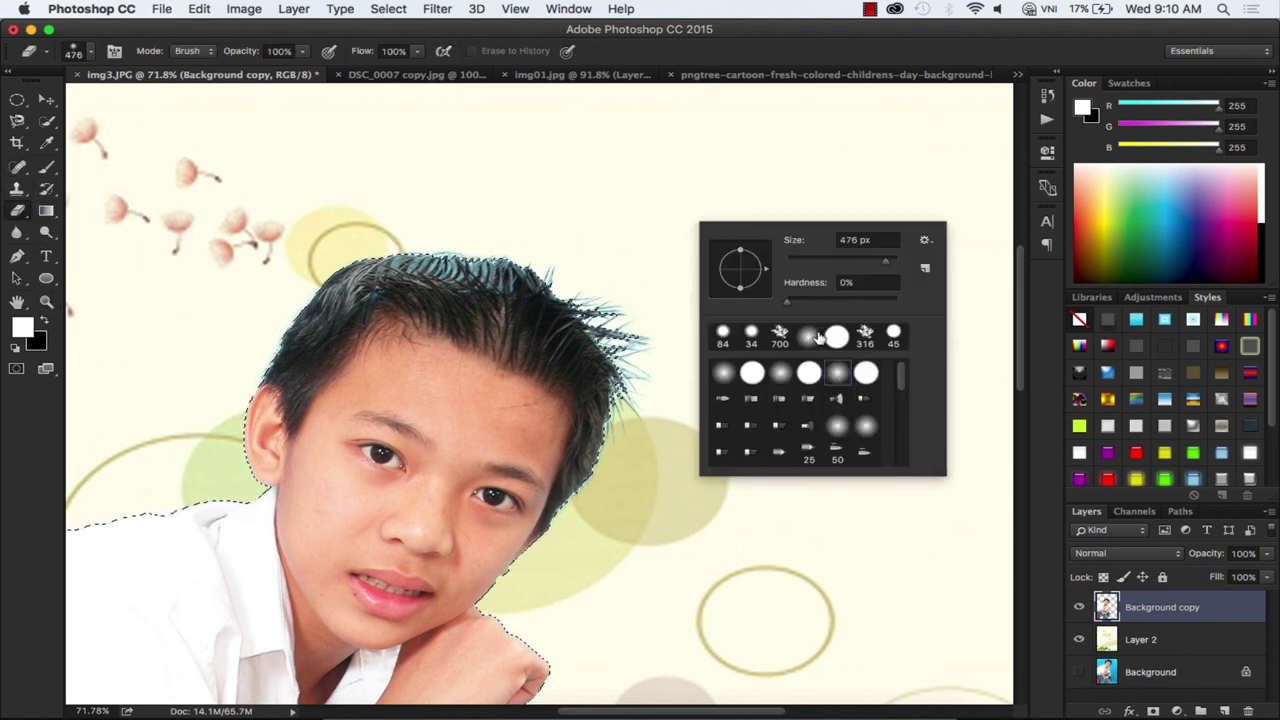
click(860, 262)
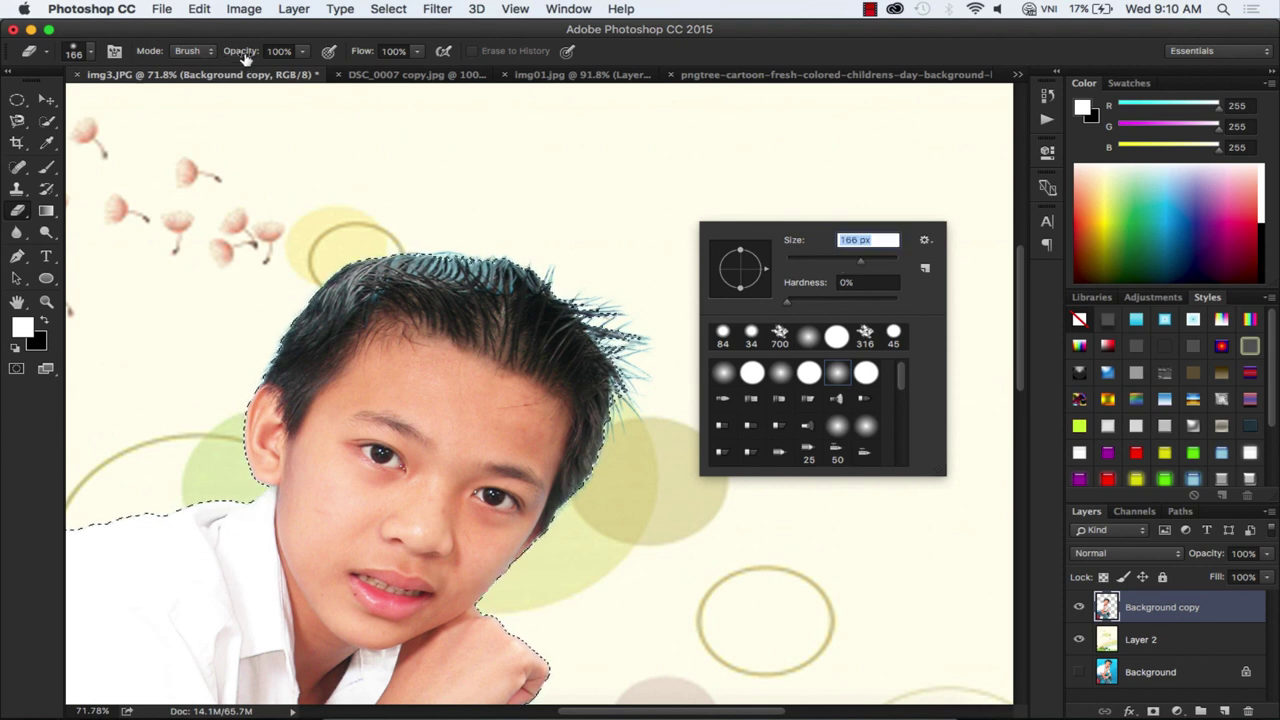
click(278, 51)
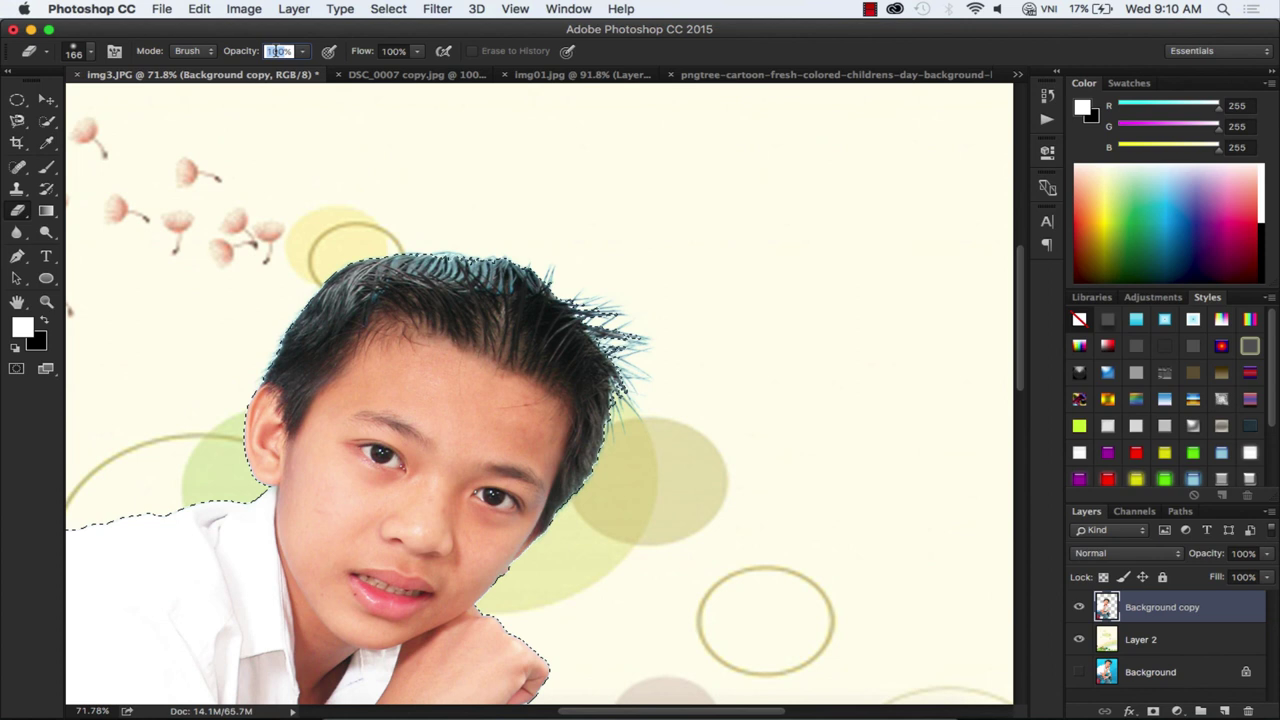
text(40)
mouse_move(428, 224)
mouse_down()
mouse_move(618, 333)
mouse_move(624, 309)
mouse_move(300, 255)
mouse_up()
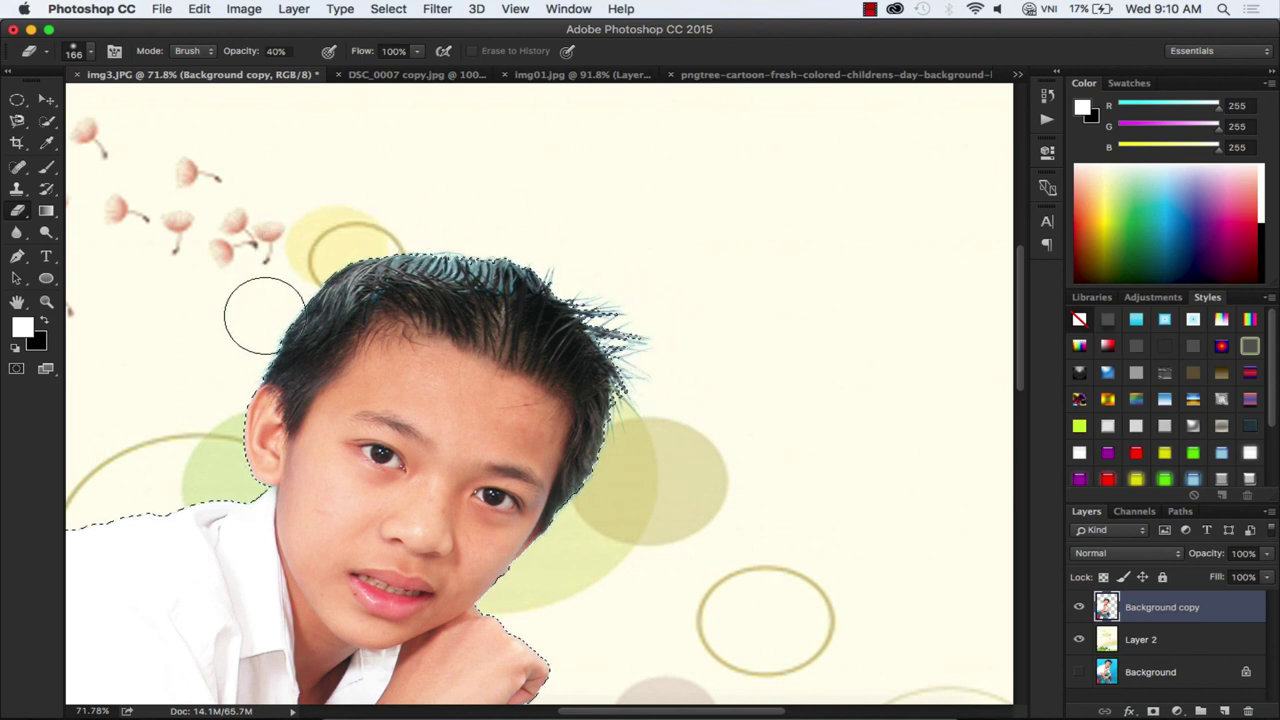
key(ctrl+d)
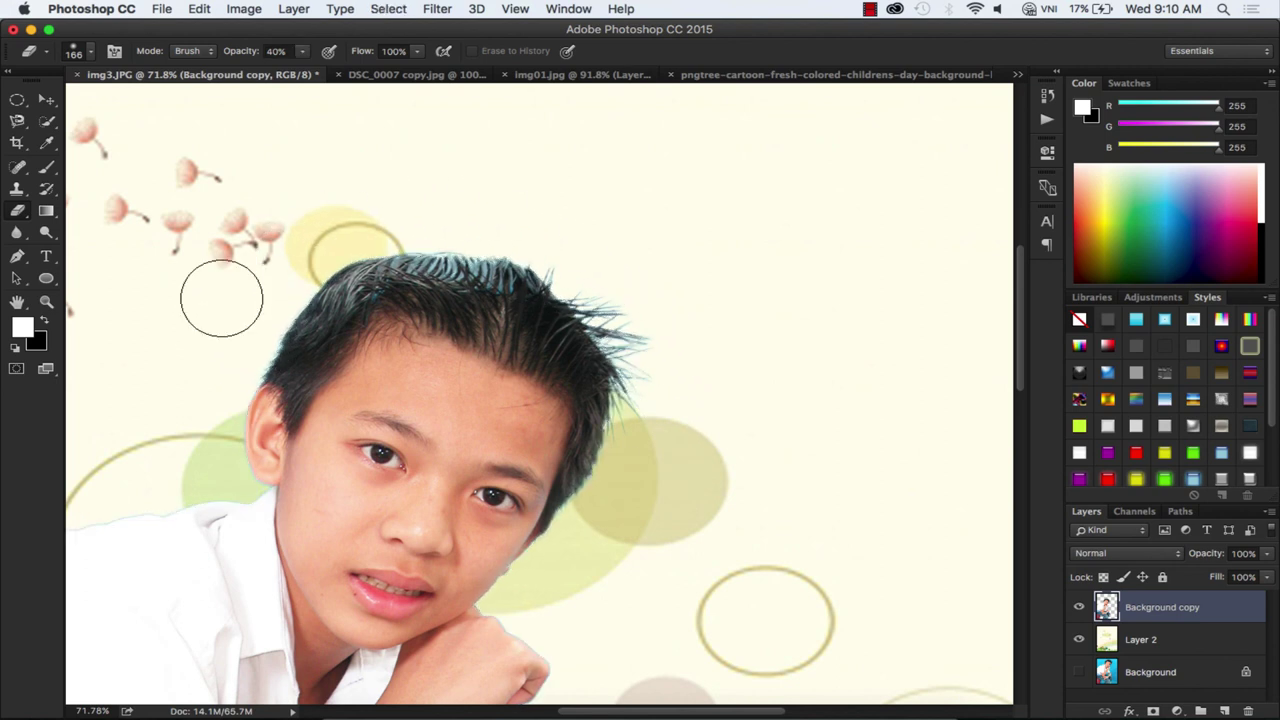
key(ctrl+minus)
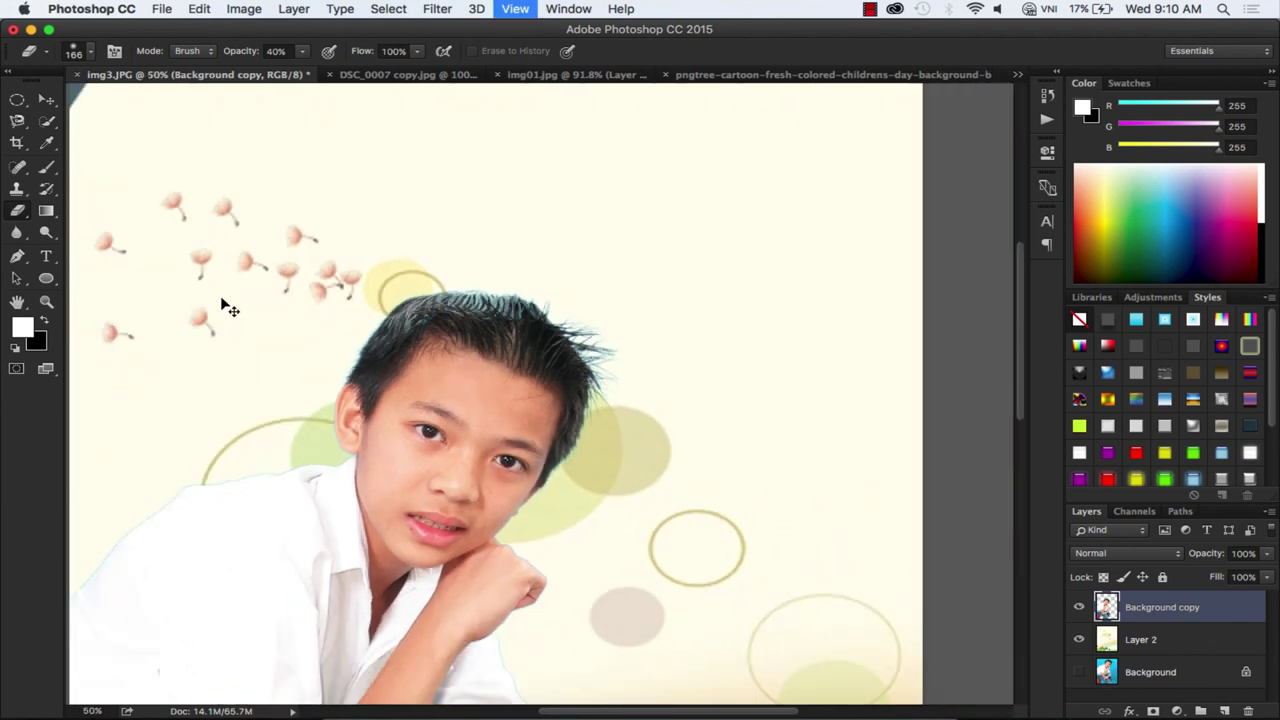
Zoom out to view the whole composite, then return to the Move tool.
key(ctrl+minus)
key(ctrl+minus)
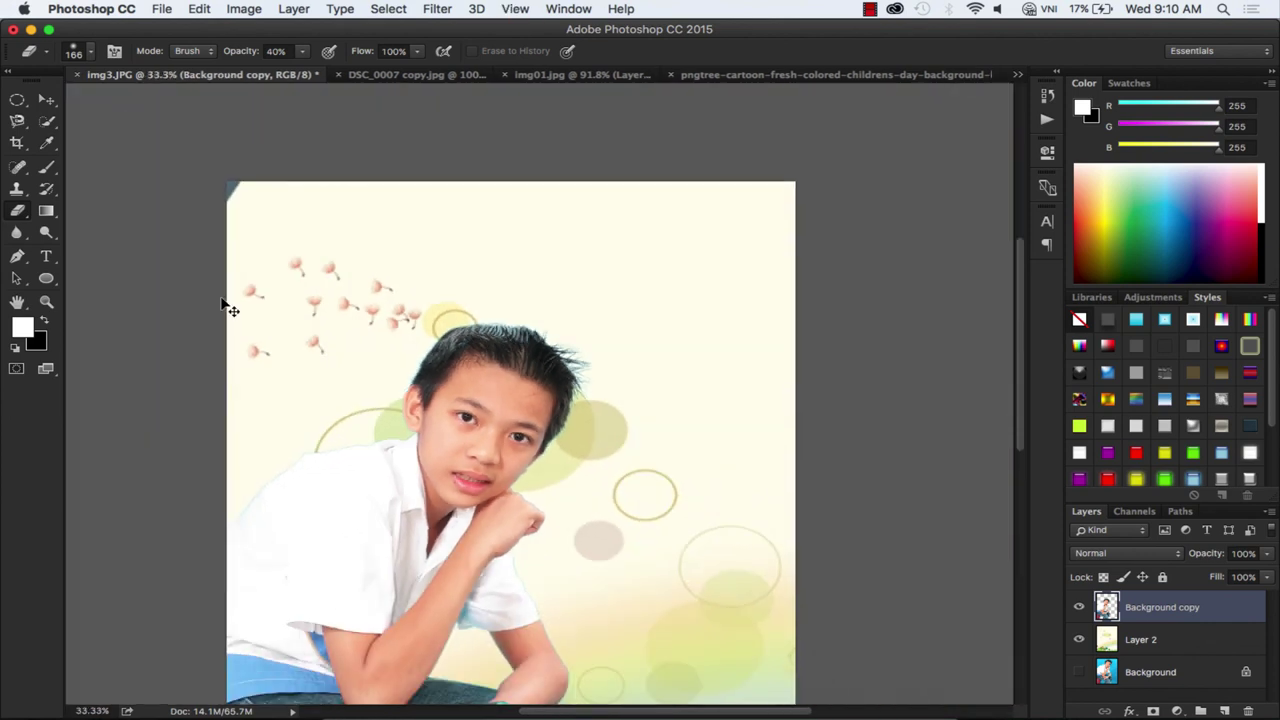
key(ctrl+minus)
key(ctrl+minus)
key(ctrl+plus)
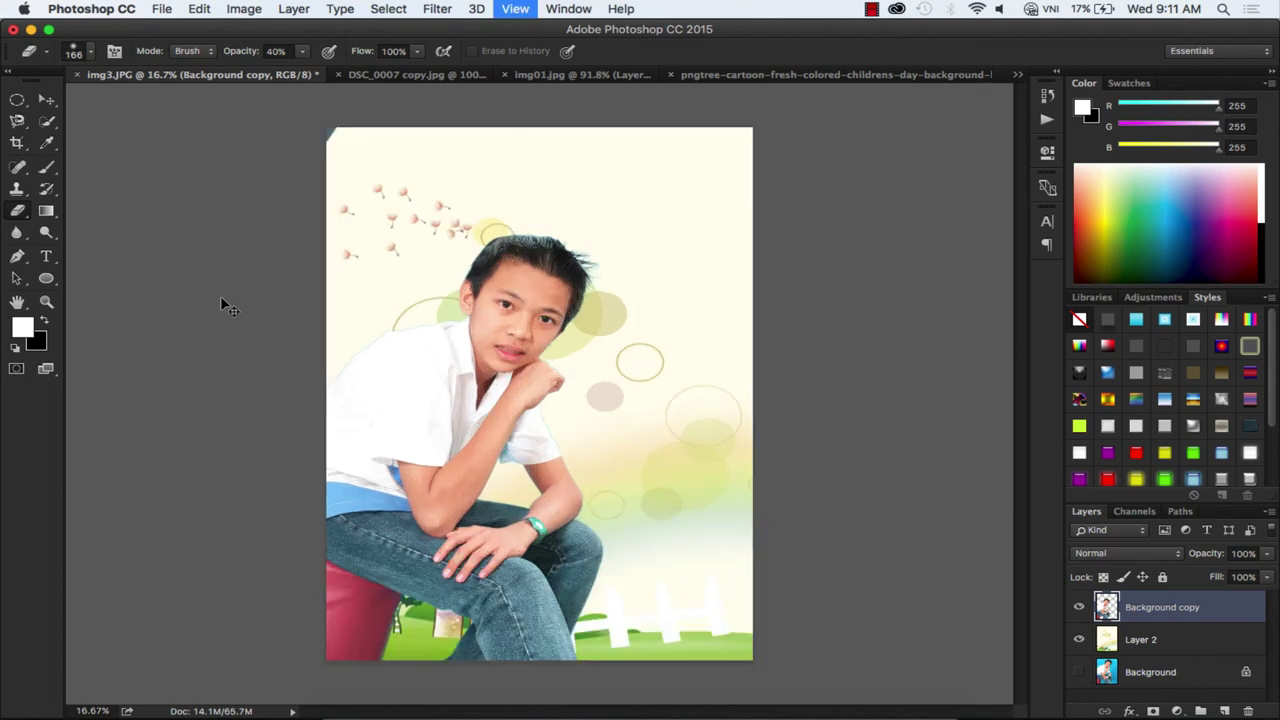
key(v)
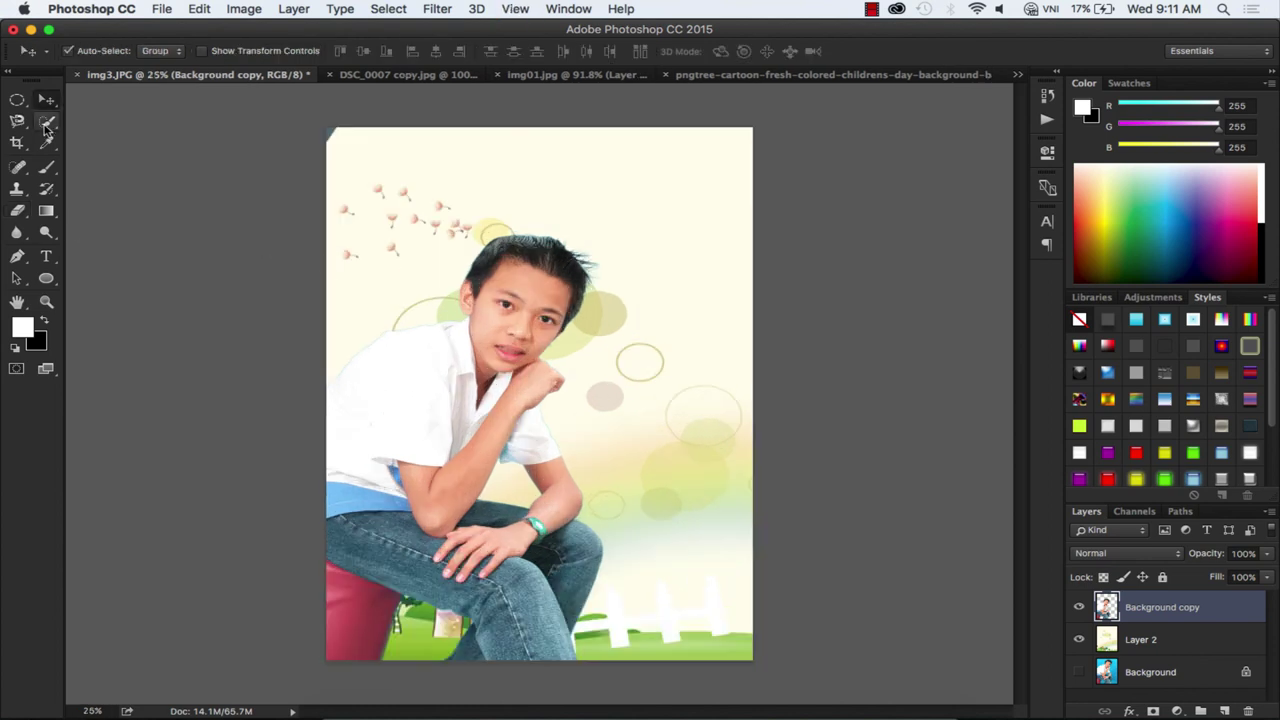
drag(46, 120, 128, 125)
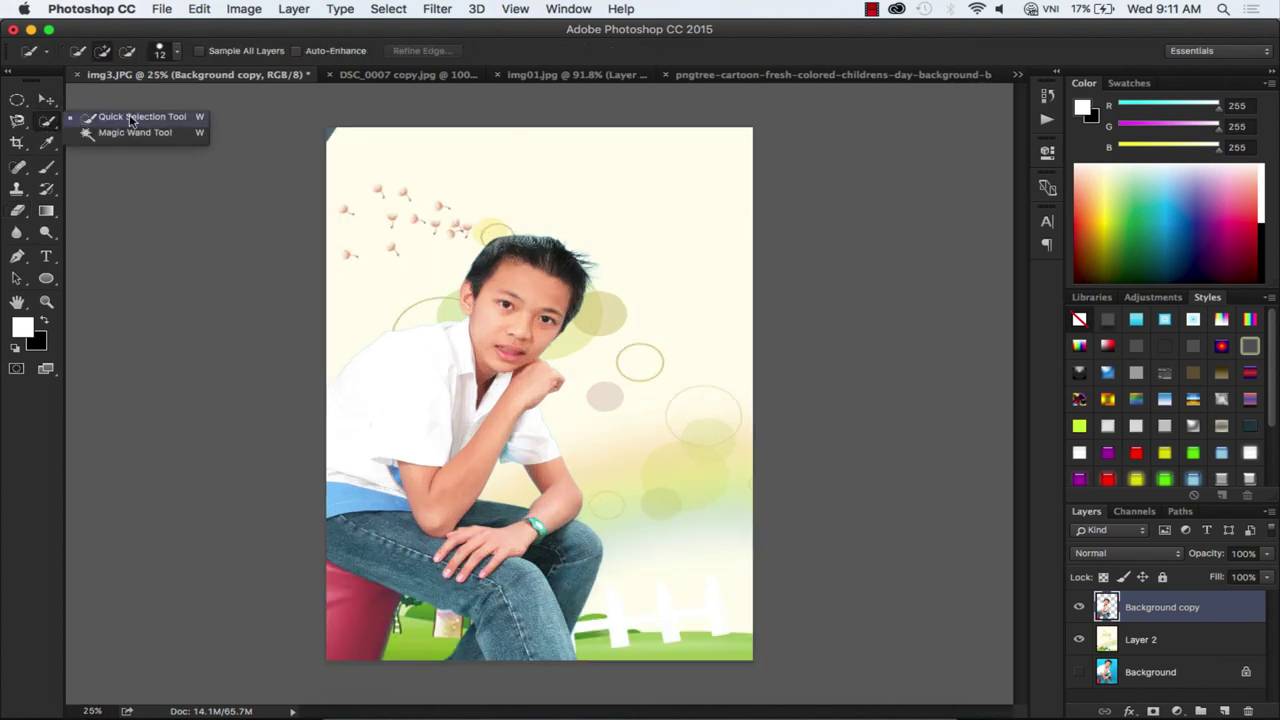
click(46, 101)
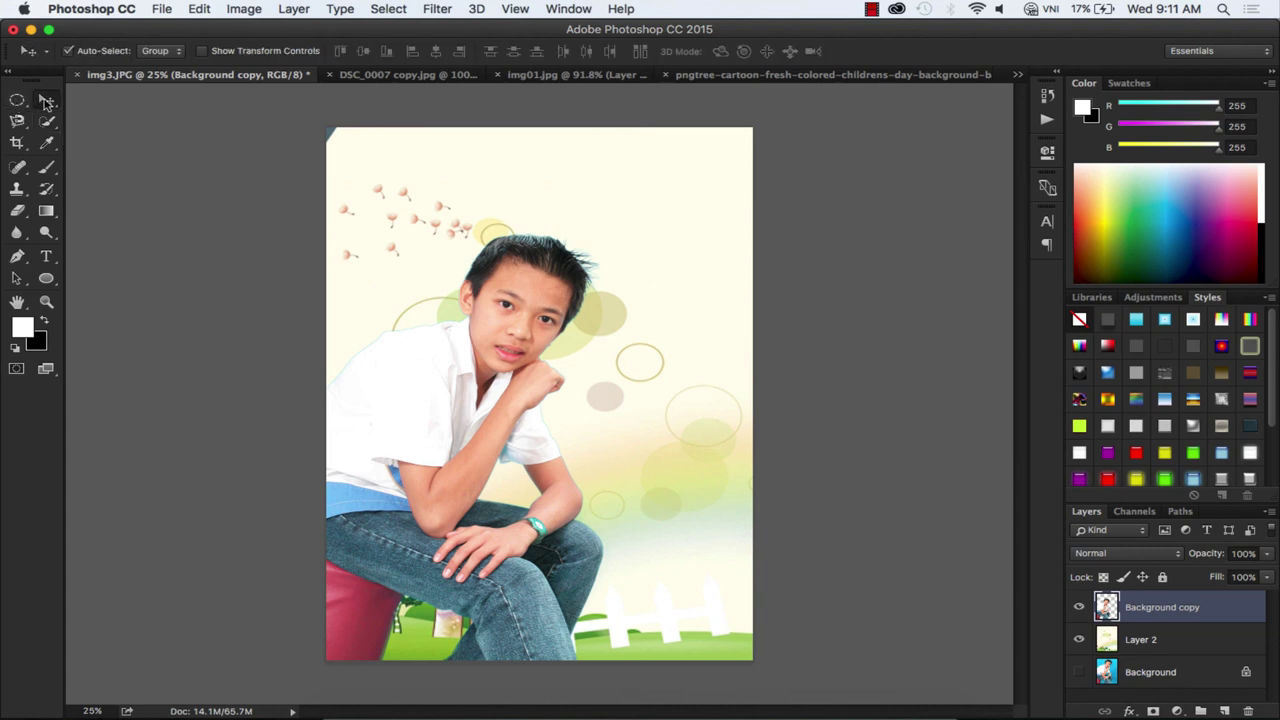